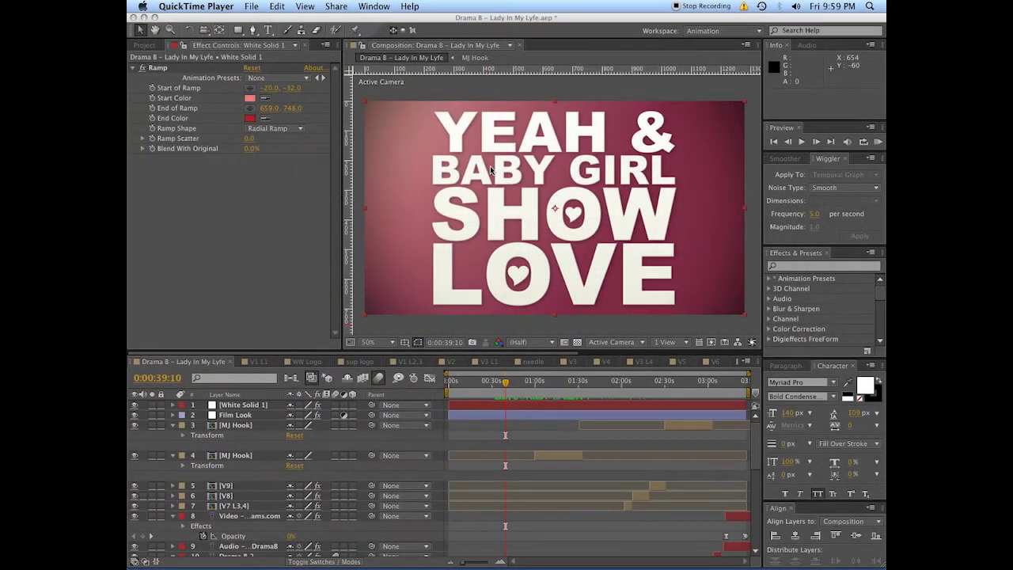
Step: Step back and forth through the lyric animation around 0:00:39 to examine how the stacked words enter and fly past
{"action": "left_click", "coordinate": [508, 383]}
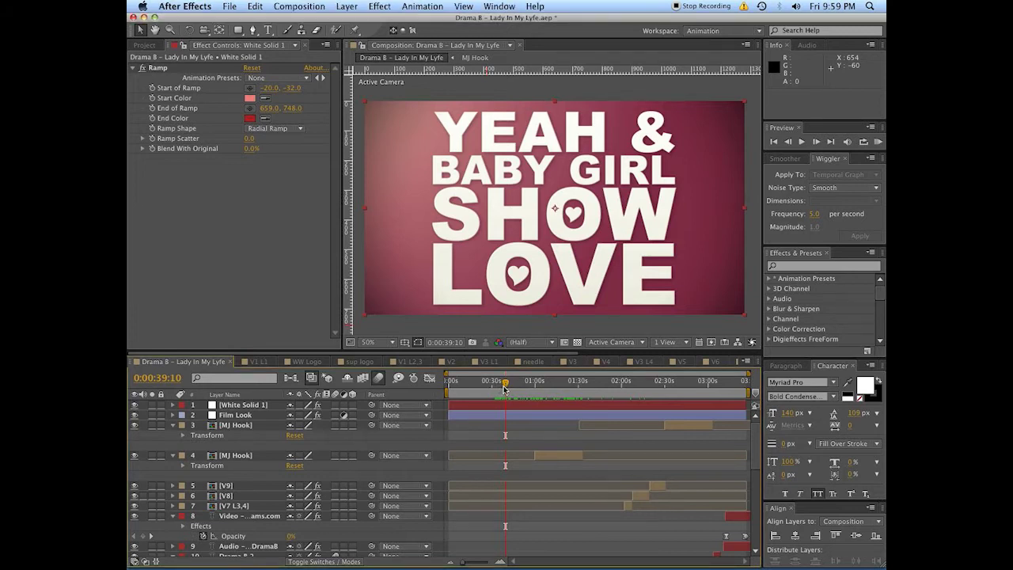
{"action": "left_click_drag", "start_coordinate": [505, 388], "coordinate": [505, 388]}
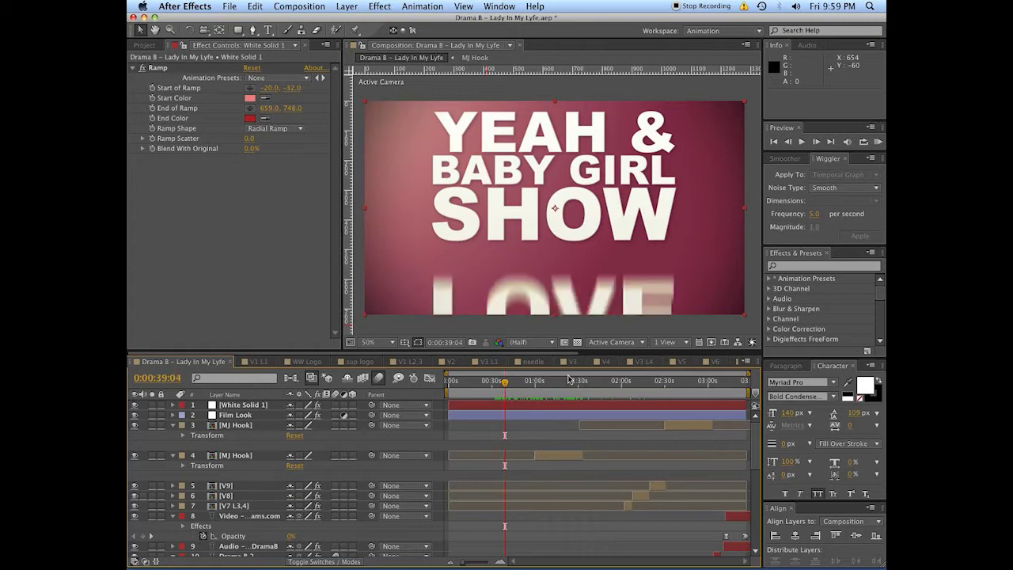
{"action": "key", "text": "Page_Down"}
{"action": "key", "text": "Page_Down"}
{"action": "key", "text": "Page_Down"}
{"action": "key", "text": "Page_Down"}
{"action": "key", "text": "Page_Down"}
{"action": "key", "text": "Page_Down"}
{"action": "key", "text": "Page_Down"}
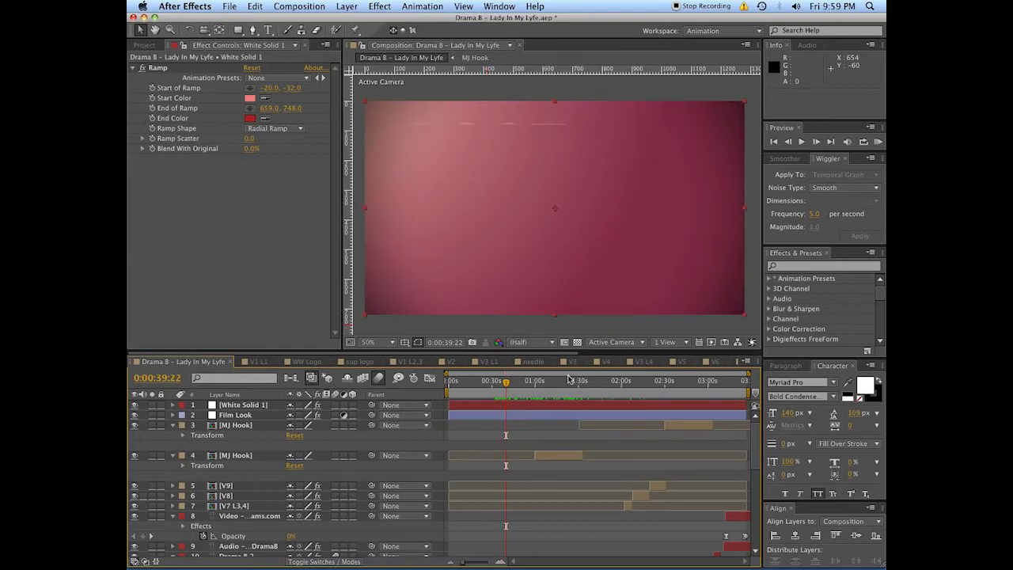
{"action": "key", "text": "space"}
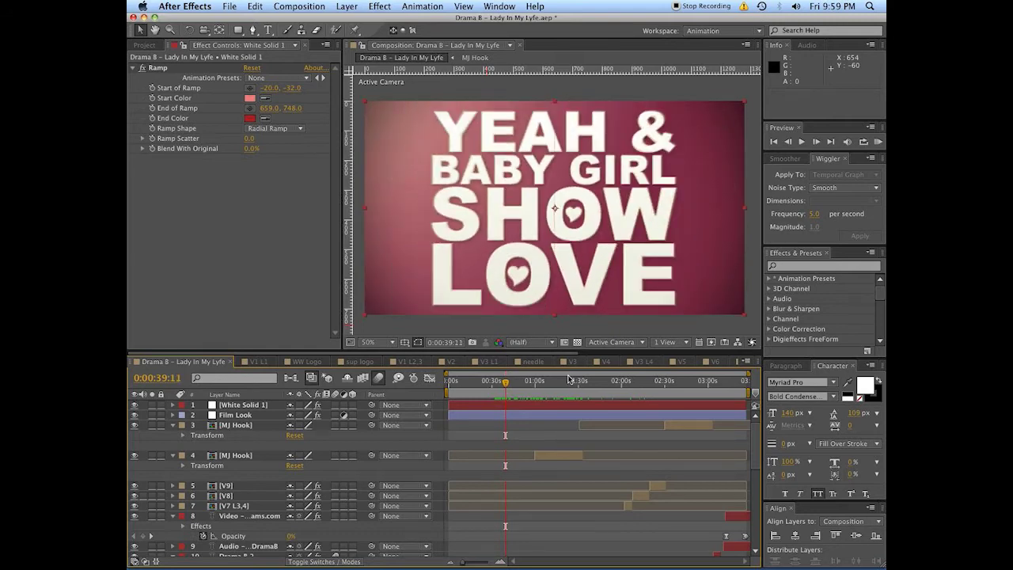
{"action": "key", "text": "space"}
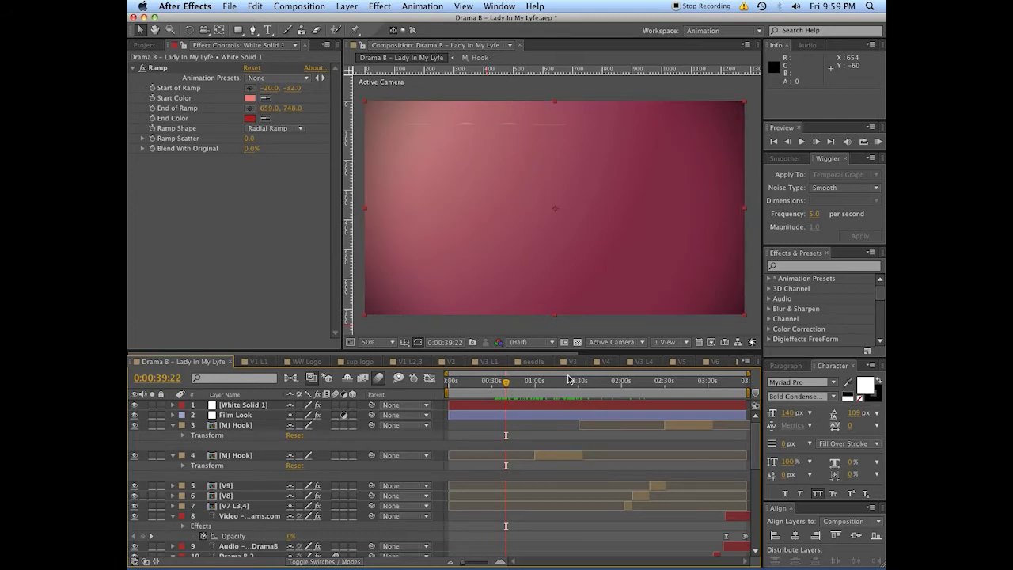
{"action": "key", "text": "Page_Up"}
{"action": "key", "text": "Page_Up"}
{"action": "key", "text": "Page_Up"}
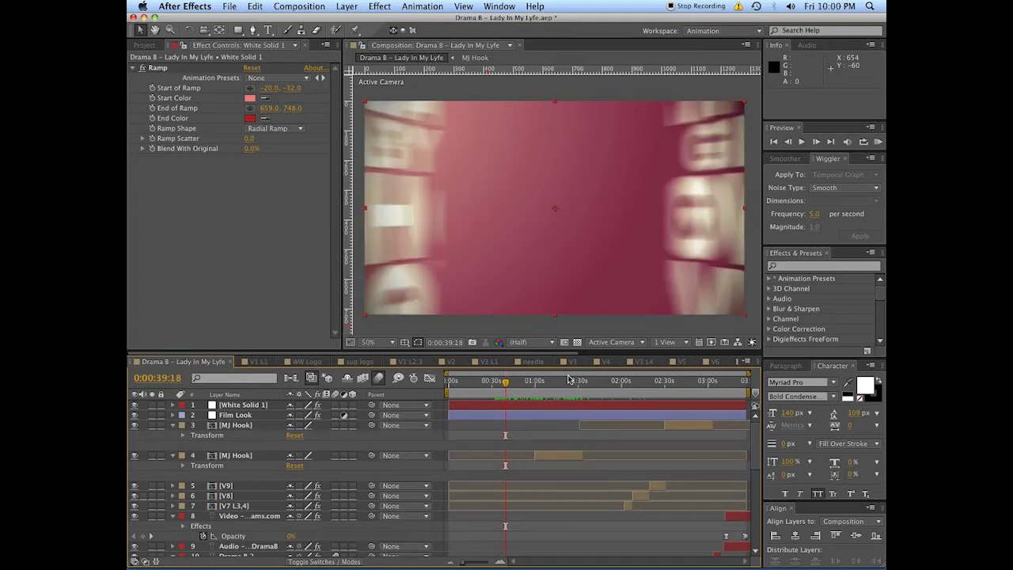
{"action": "key", "text": "Page_Down"}
{"action": "key", "text": "Page_Up"}
{"action": "key", "text": "Page_Up"}
{"action": "key", "text": "Page_Up"}
{"action": "key", "text": "Page_Up"}
{"action": "key", "text": "Page_Up"}
{"action": "key", "text": "Page_Up"}
{"action": "key", "text": "Page_Up"}
{"action": "key", "text": "Page_Up"}
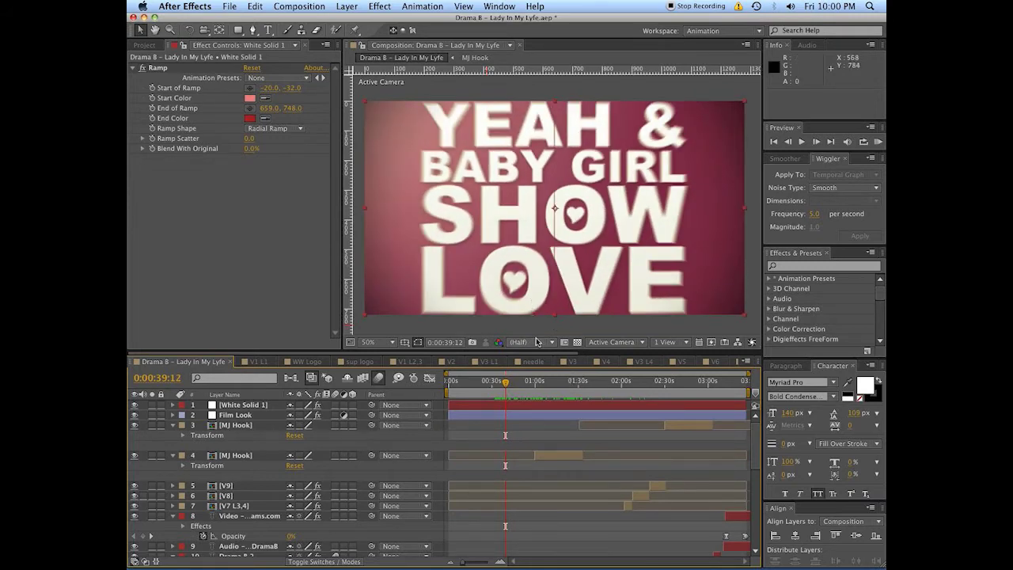
Step: Open the nested V3 and V3 L1 compositions, examine the word layers' timing, and close V3 L1
{"action": "scroll", "coordinate": [518, 460], "scroll_direction": "down", "scroll_amount": 5}
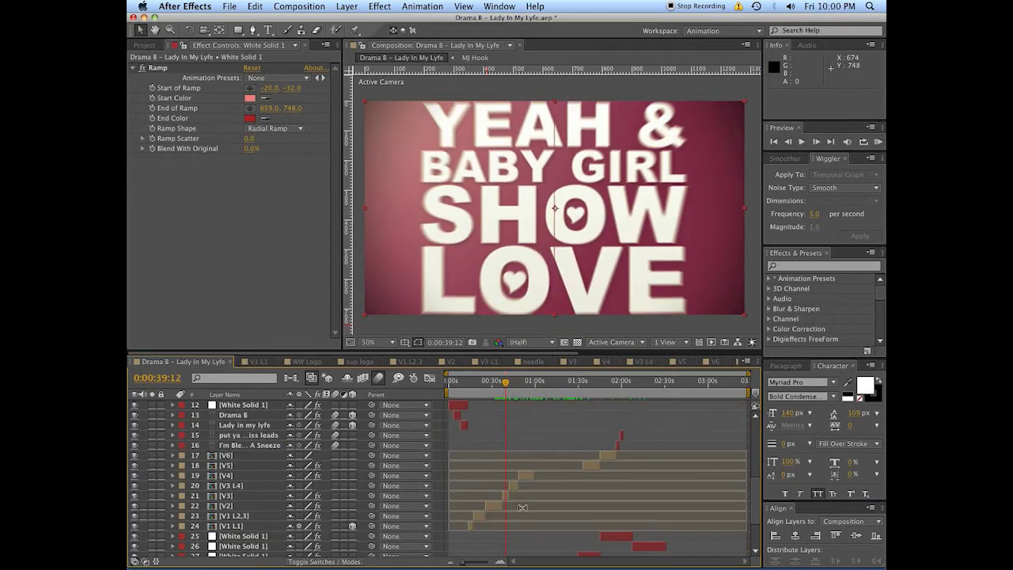
{"action": "double_click", "coordinate": [508, 495]}
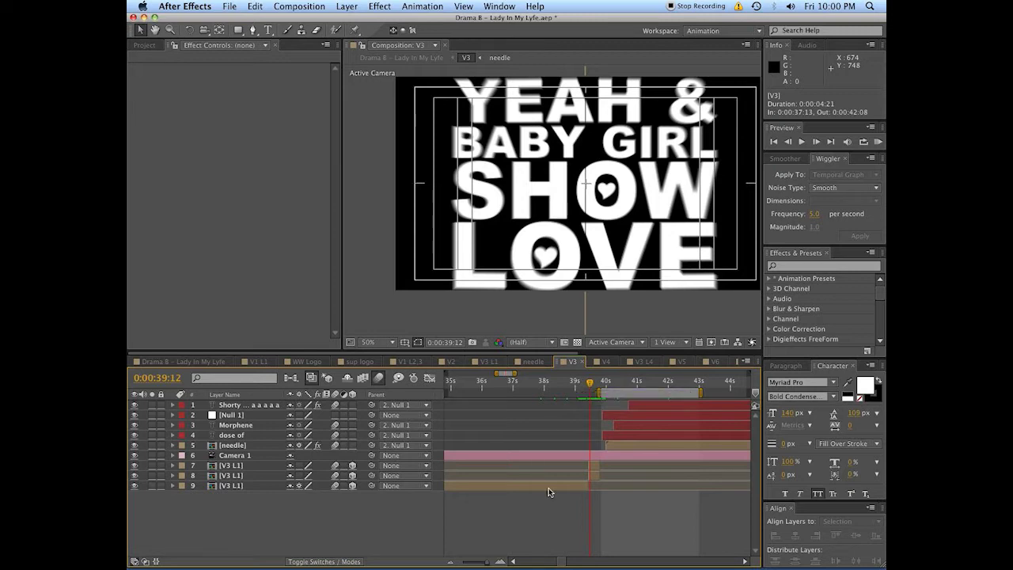
{"action": "double_click", "coordinate": [581, 483]}
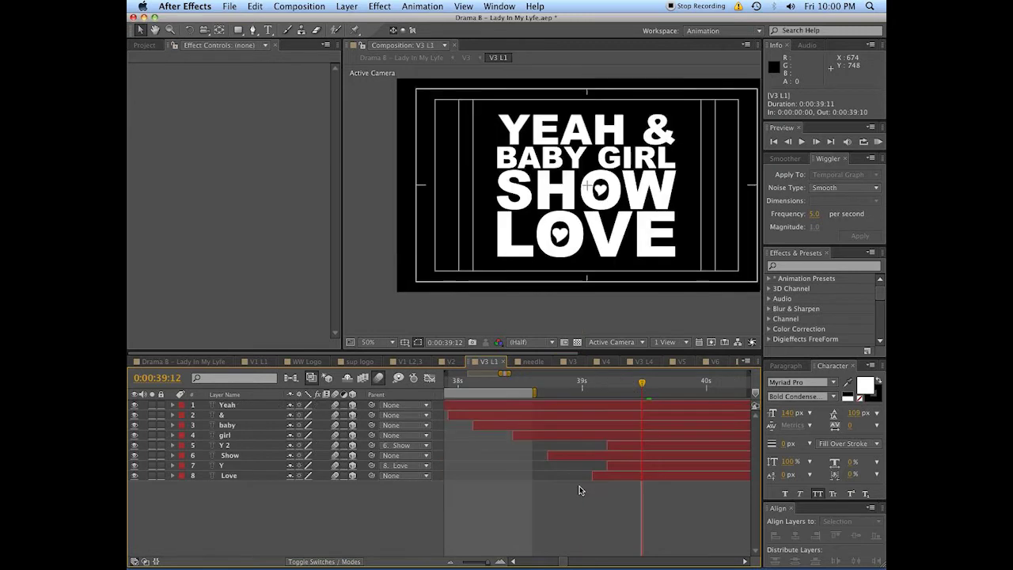
{"action": "left_click_drag", "start_coordinate": [584, 386], "coordinate": [699, 397]}
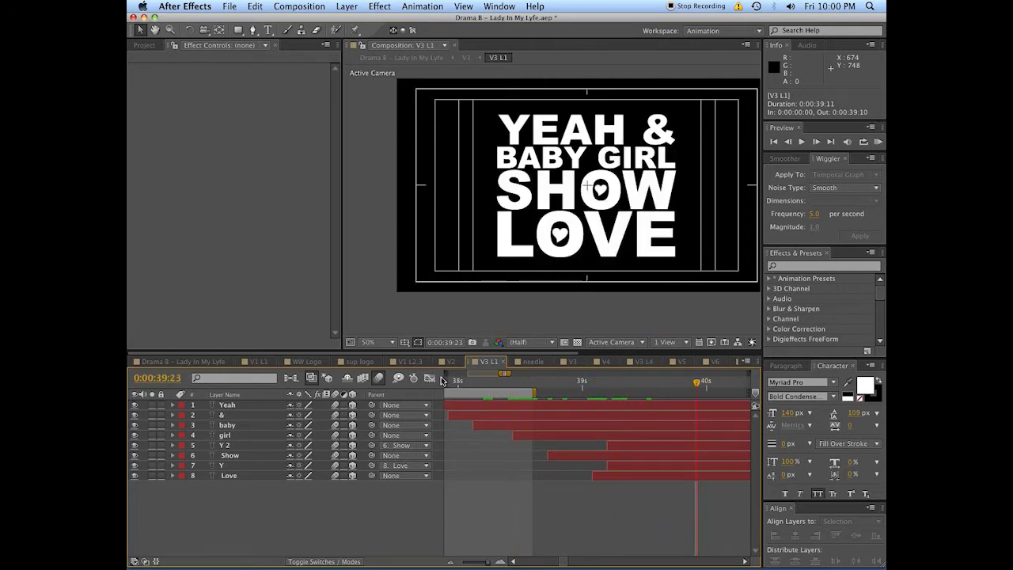
{"action": "left_click", "coordinate": [504, 363]}
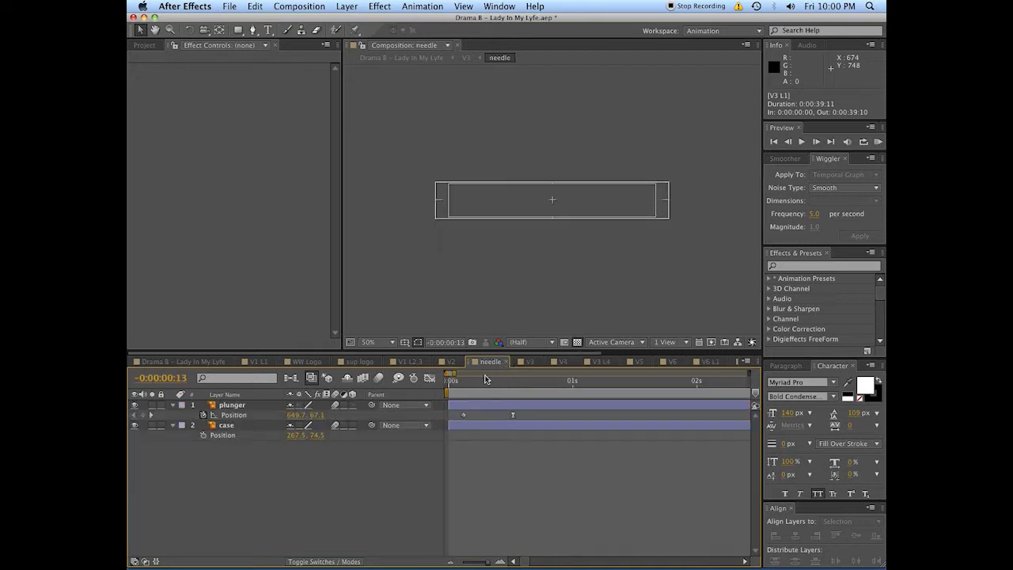
Step: Start a new project without saving the changes to the current one
{"action": "left_click", "coordinate": [231, 6]}
{"action": "mouse_move", "coordinate": [255, 45]}
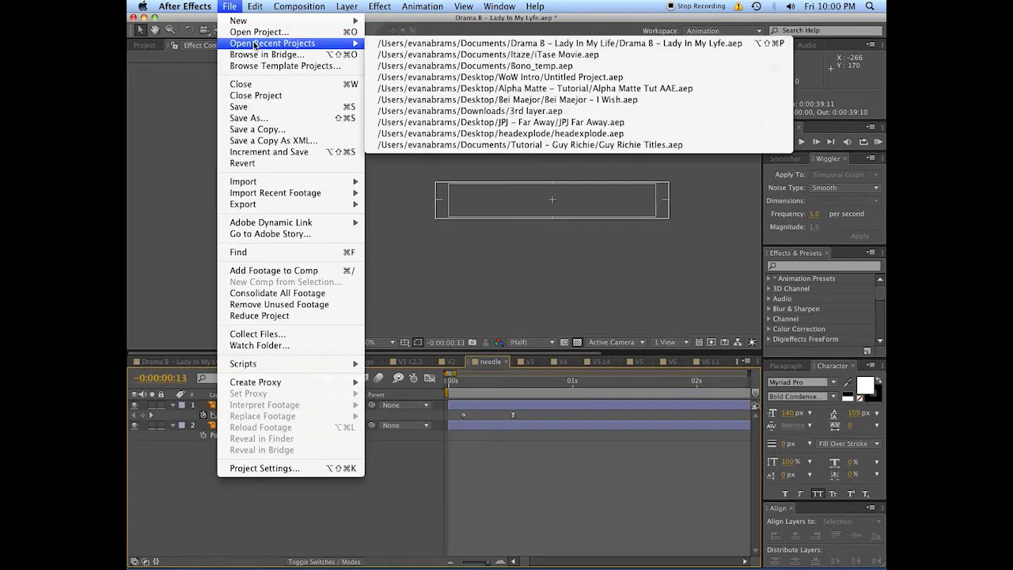
{"action": "mouse_move", "coordinate": [256, 24]}
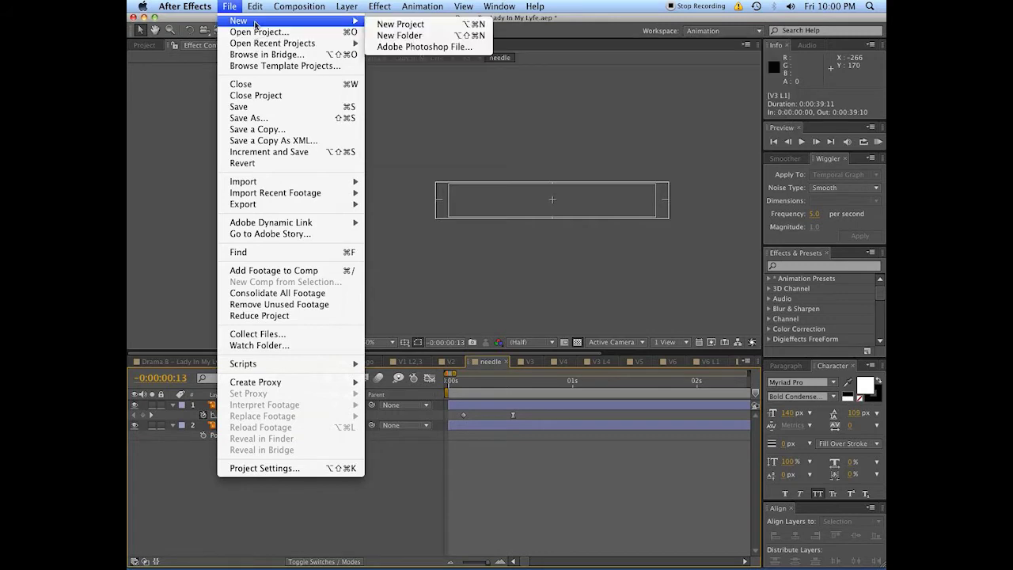
{"action": "left_click", "coordinate": [398, 25]}
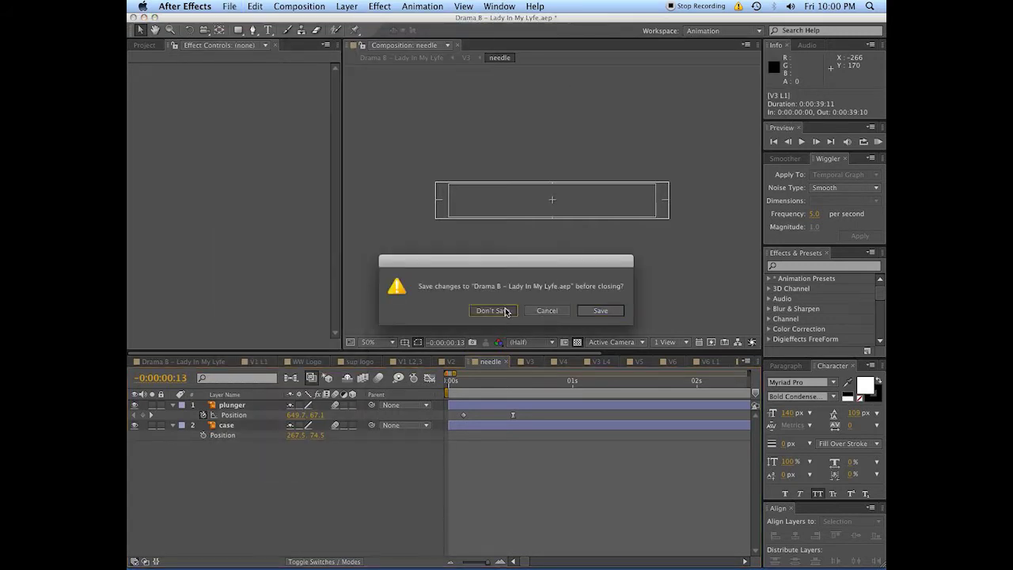
{"action": "left_click", "coordinate": [503, 312]}
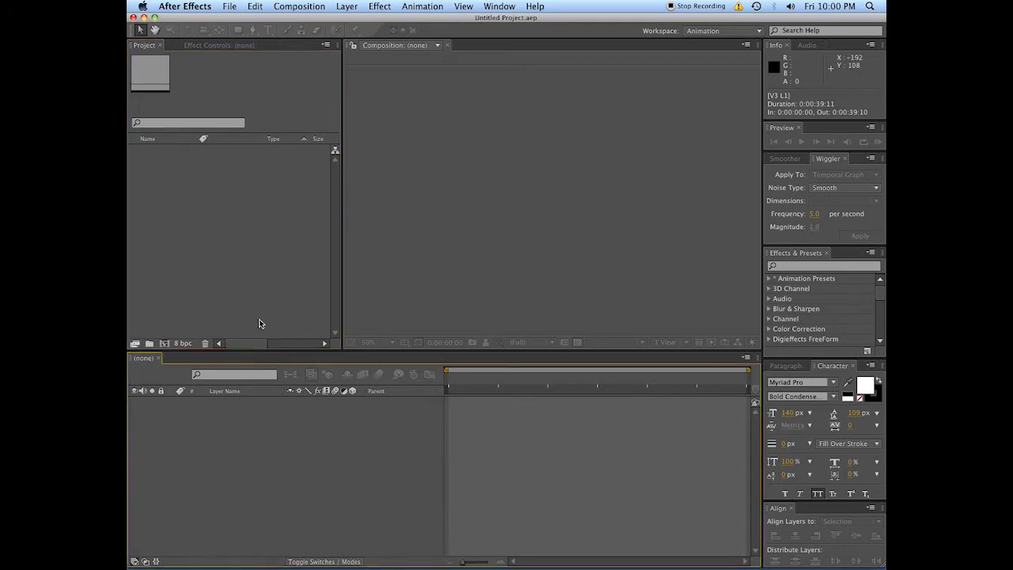
Step: Create a 30-second composition with the HDV/HDTV 720 25 preset
{"action": "left_click", "coordinate": [163, 343]}
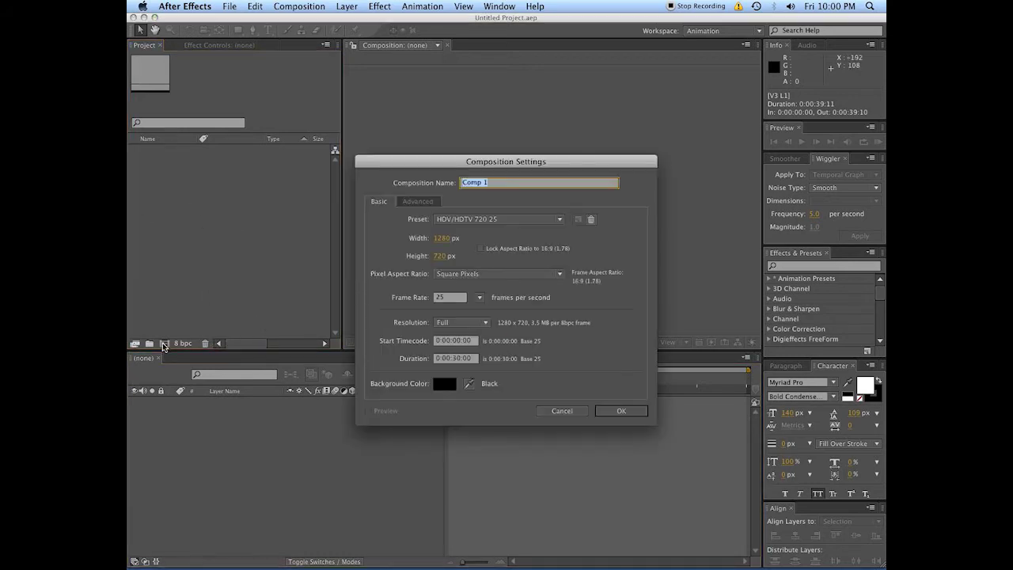
{"action": "left_click", "coordinate": [477, 221]}
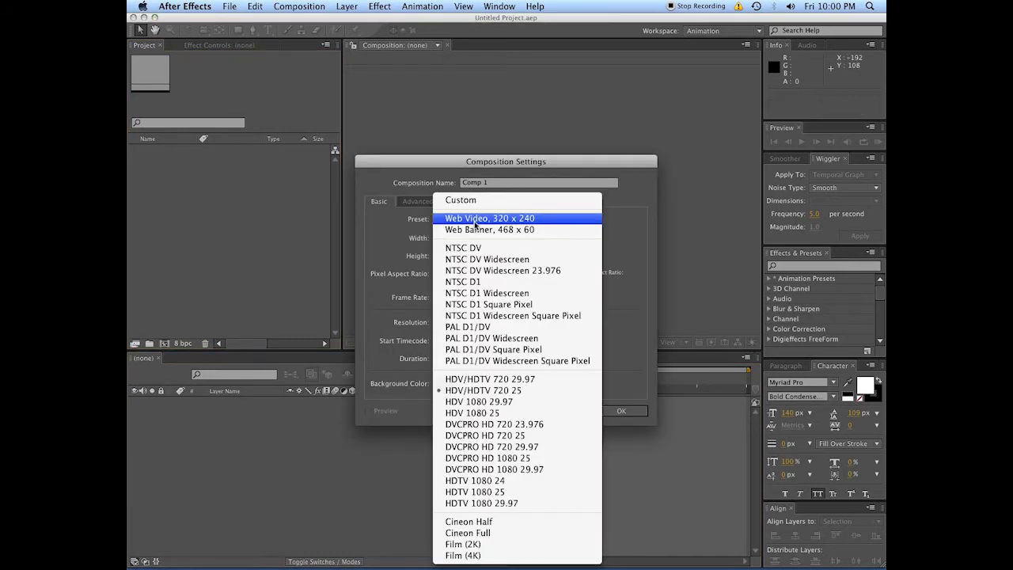
{"action": "left_click", "coordinate": [491, 390]}
{"action": "left_click", "coordinate": [621, 413]}
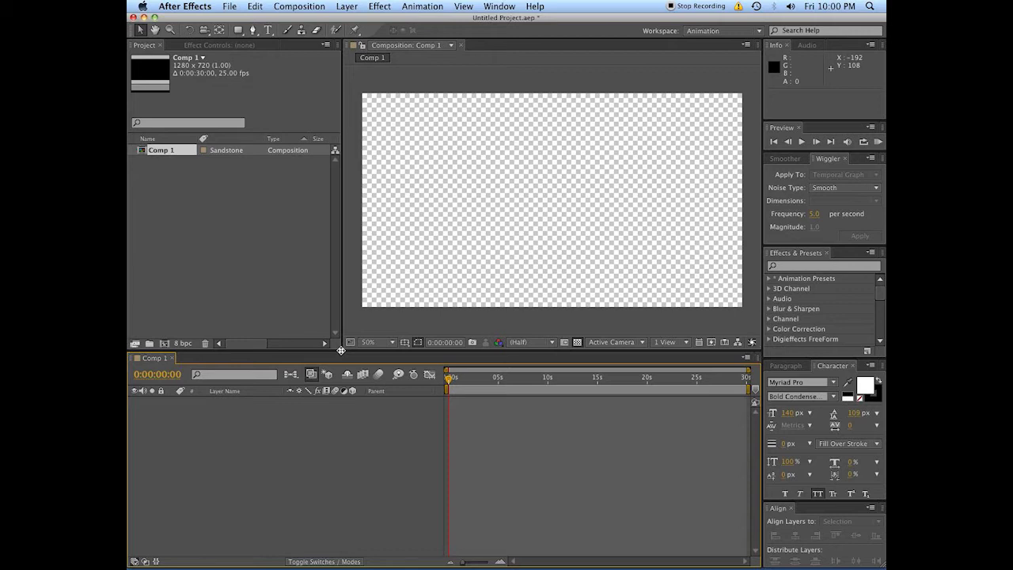
Step: Add a red solid layer of 1280 x 720 px to the composition
{"action": "left_click", "coordinate": [255, 266]}
{"action": "right_click", "coordinate": [213, 448]}
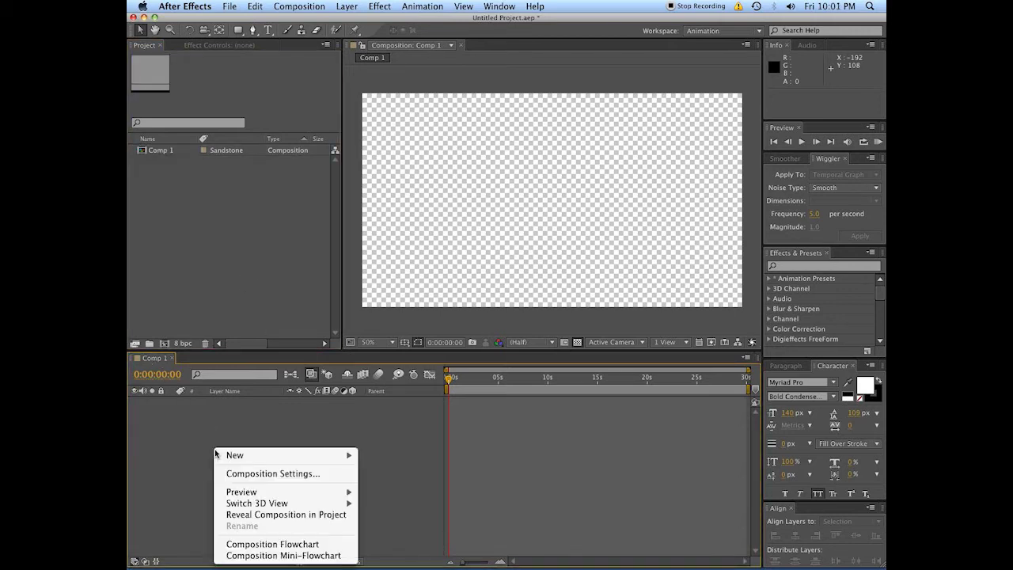
{"action": "mouse_move", "coordinate": [333, 456]}
{"action": "left_click", "coordinate": [384, 485]}
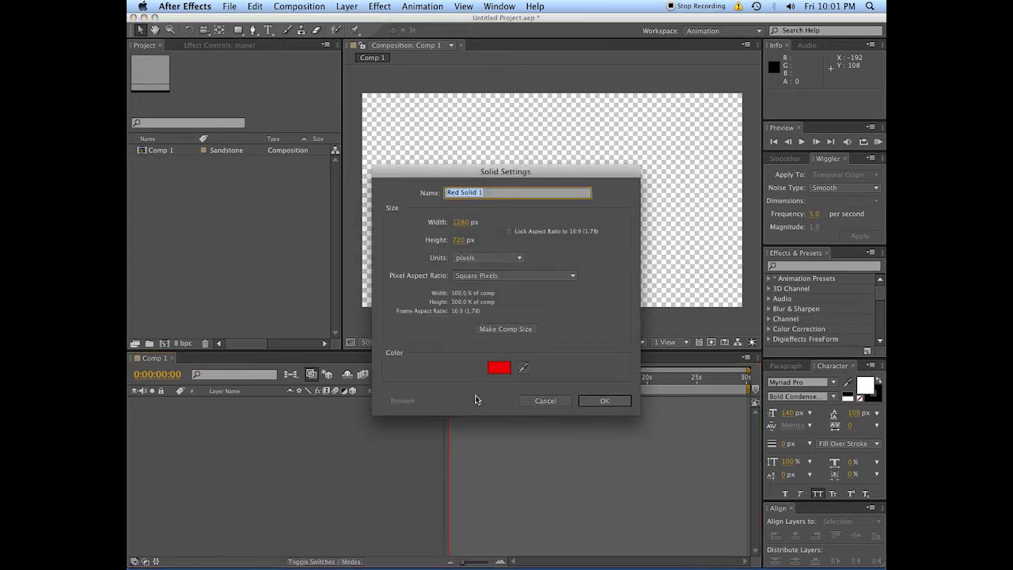
{"action": "left_click", "coordinate": [494, 367]}
{"action": "left_click_drag", "start_coordinate": [389, 404], "coordinate": [390, 460]}
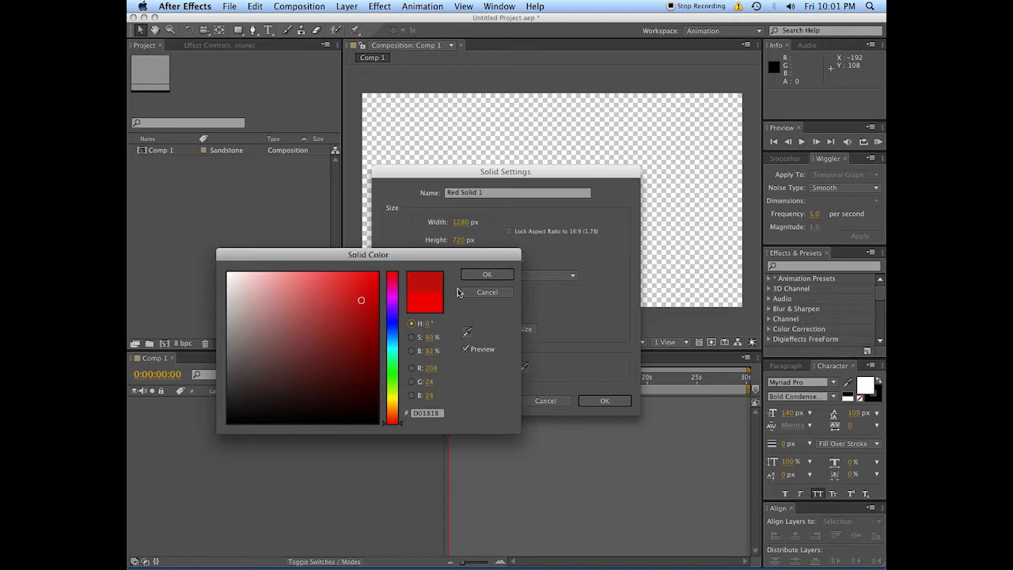
{"action": "left_click", "coordinate": [489, 275]}
{"action": "left_click", "coordinate": [605, 402]}
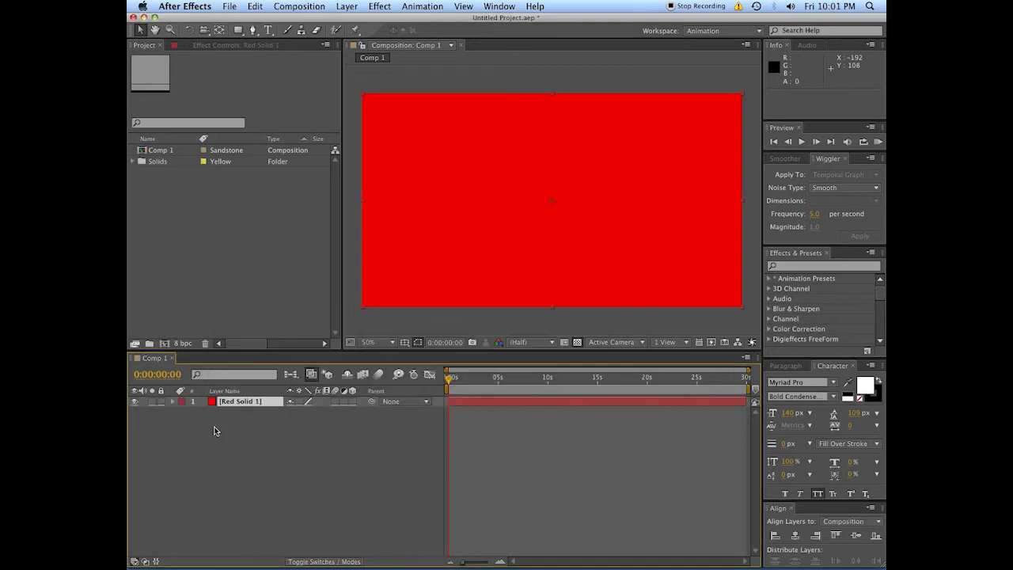
Step: Rename the red solid layer as BG
{"action": "key", "text": "Return"}
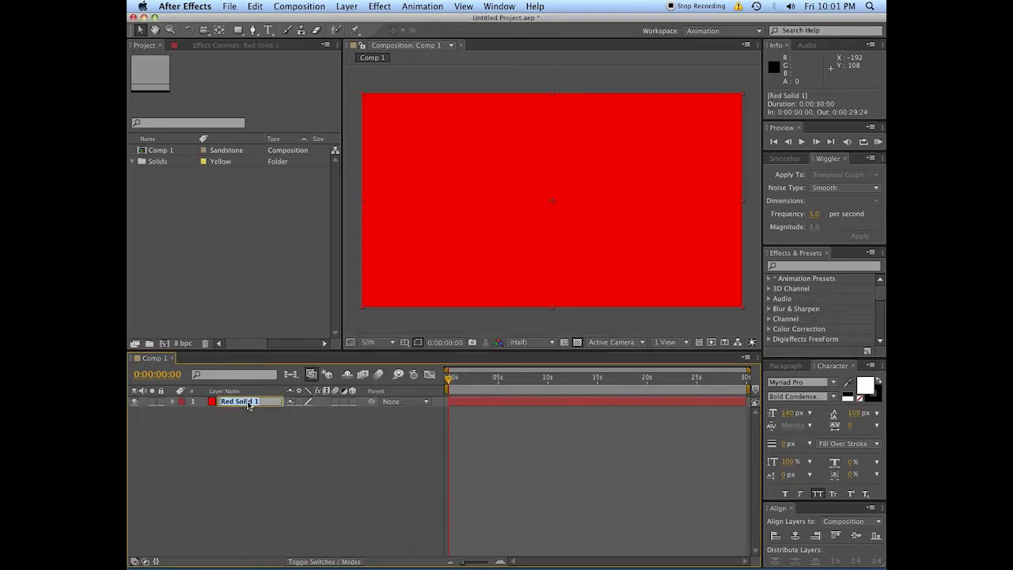
{"action": "type", "text": "BG"}
{"action": "key", "text": "Return"}
Step: Add a text layer reading "Free" and set its font to Arial Black
{"action": "right_click", "coordinate": [249, 438]}
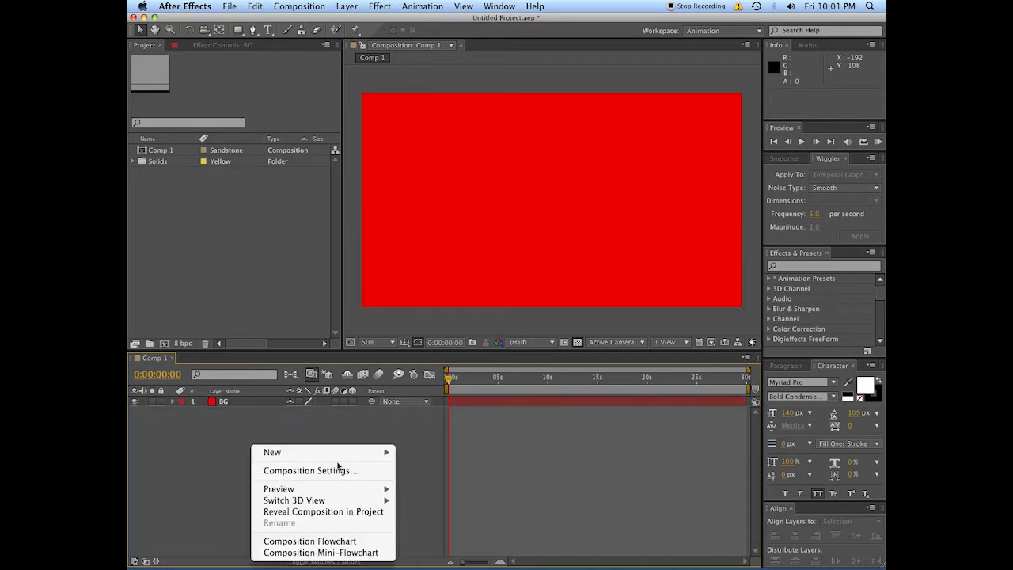
{"action": "mouse_move", "coordinate": [341, 453]}
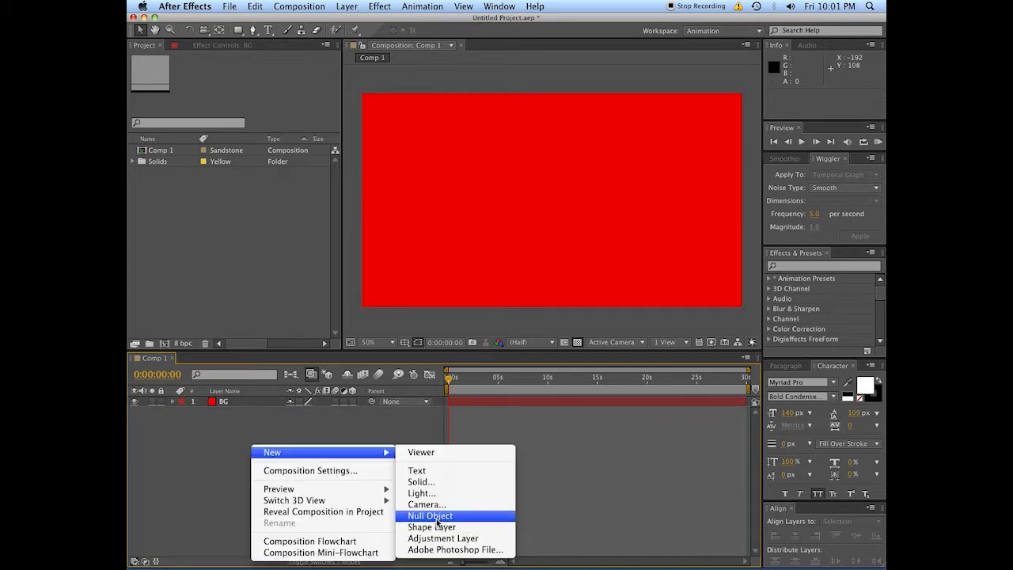
{"action": "left_click", "coordinate": [451, 470]}
{"action": "double_click", "coordinate": [232, 403]}
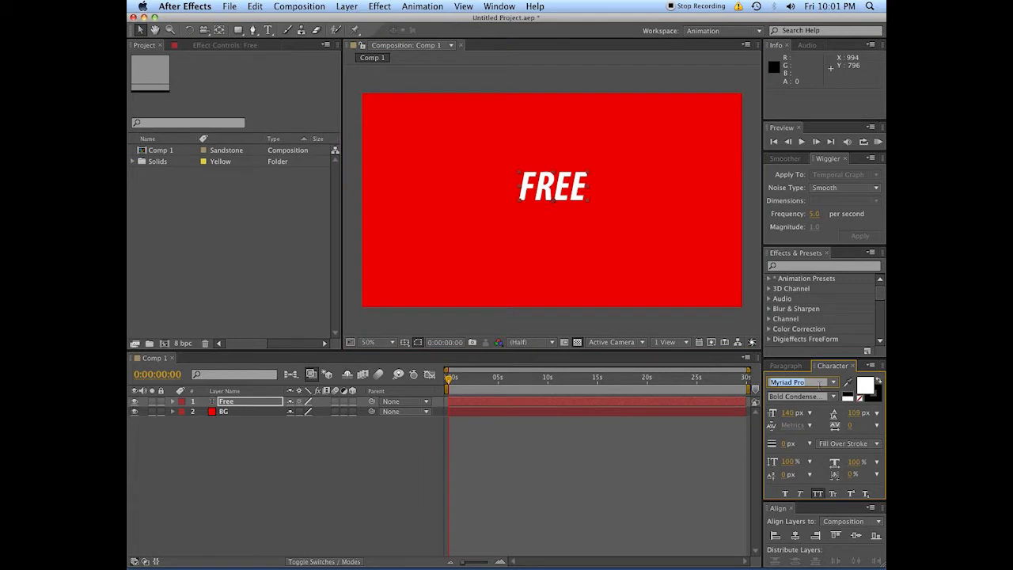
{"action": "type", "text": "Arial Black"}
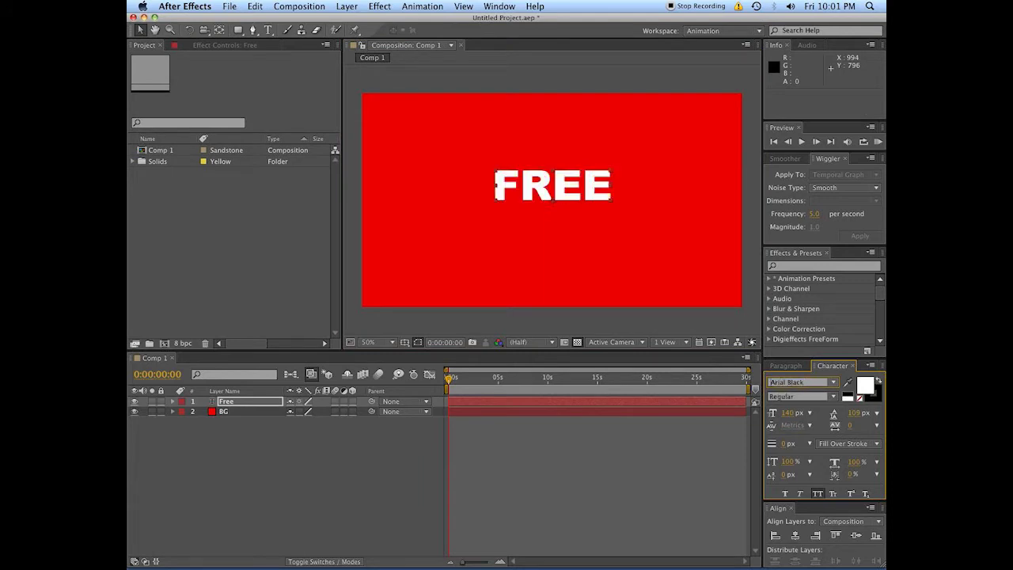
{"action": "key", "text": "Tab"}
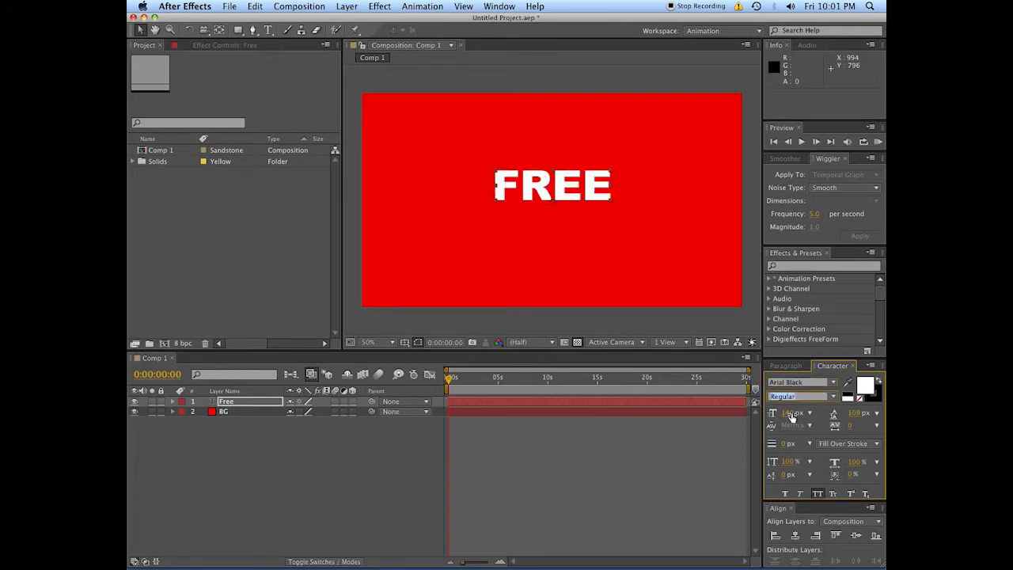
Step: Move the word FREE higher in the frame and duplicate it as a line below reading "Tacos"
{"action": "left_click_drag", "start_coordinate": [585, 196], "coordinate": [524, 181]}
{"action": "key", "text": "super+d"}
{"action": "type", "text": "Tacos"}
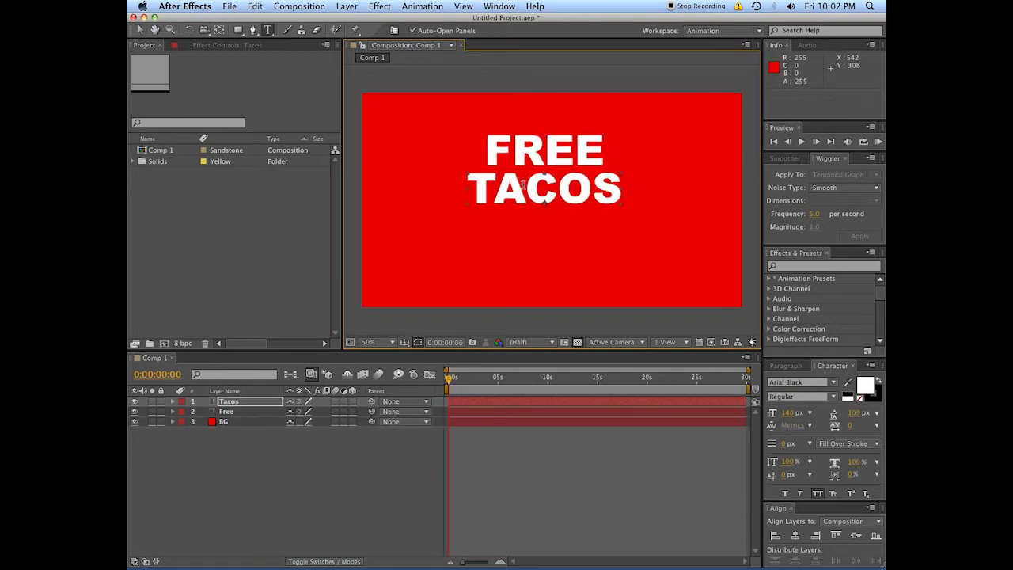
{"action": "key", "text": "KP_Enter"}
Step: Duplicate the Tacos layer, place the copy directly beneath at about 614, 488, and change its text to "2"
{"action": "key", "text": "super+d"}
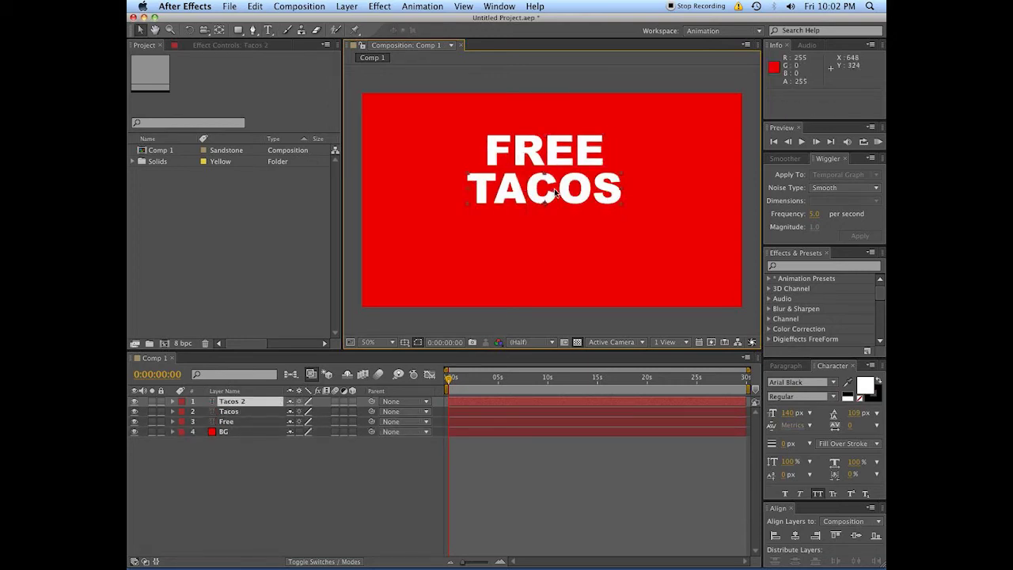
{"action": "left_click_drag", "start_coordinate": [555, 197], "coordinate": [556, 225]}
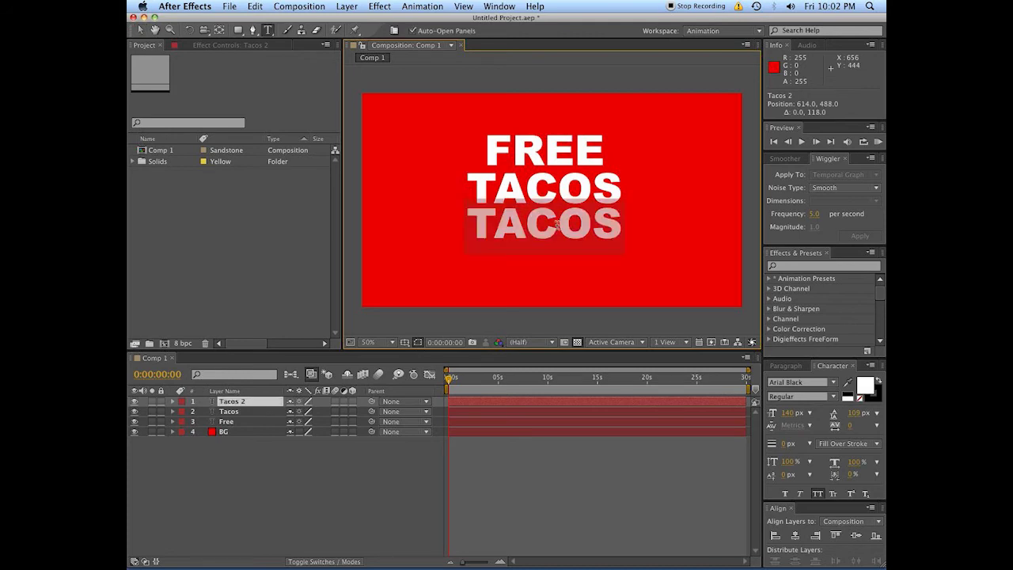
{"action": "type", "text": "1NITE"}
{"action": "key", "text": "BackSpace"}
{"action": "key", "text": "BackSpace"}
{"action": "key", "text": "BackSpace"}
{"action": "key", "text": "BackSpace"}
{"action": "key", "text": "BackSpace"}
{"action": "type", "text": "2"}
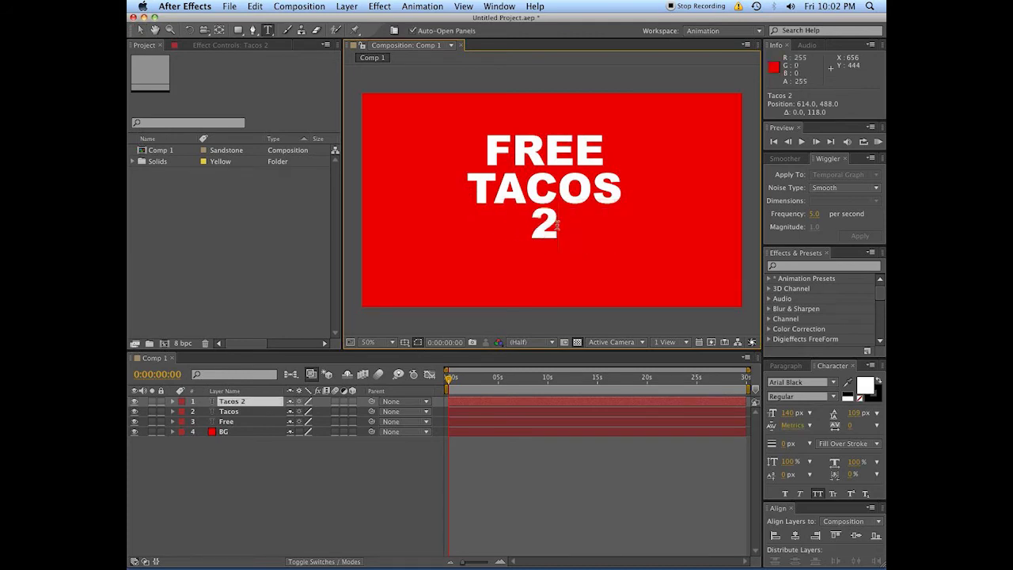
{"action": "key", "text": "KP_Enter"}
Step: Duplicate the "2" layer as "night" just to its right, and shift both layers left together beneath TACOS
{"action": "key", "text": "super+d"}
{"action": "key", "text": "v"}
{"action": "left_click_drag", "start_coordinate": [532, 225], "coordinate": [637, 234]}
{"action": "double_click", "coordinate": [569, 231]}
{"action": "type", "text": "night"}
{"action": "key", "text": "KP_Enter"}
{"action": "key", "text": "v"}
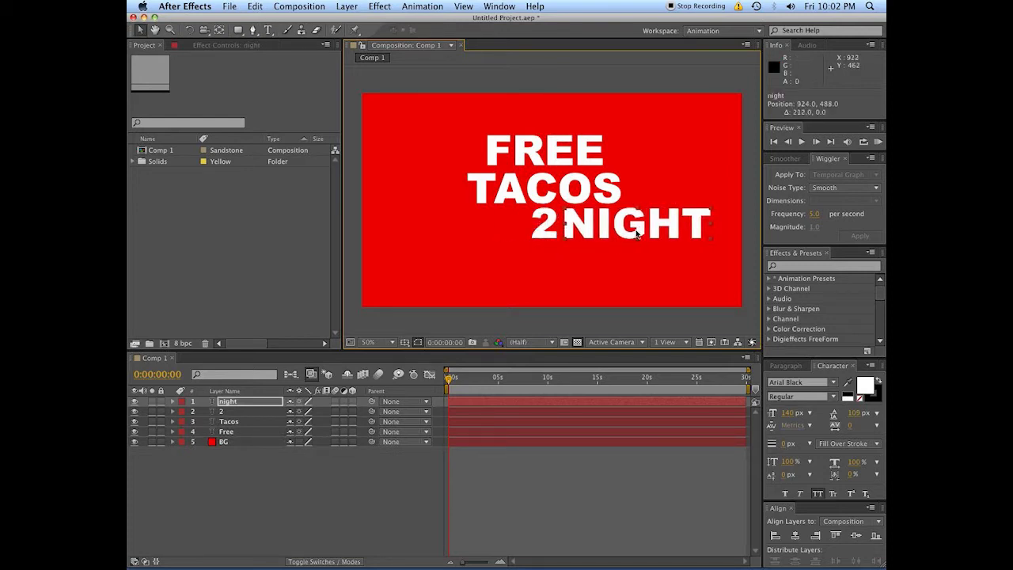
{"action": "left_click", "coordinate": [549, 228], "text": "shift"}
{"action": "left_click_drag", "start_coordinate": [550, 229], "coordinate": [478, 229]}
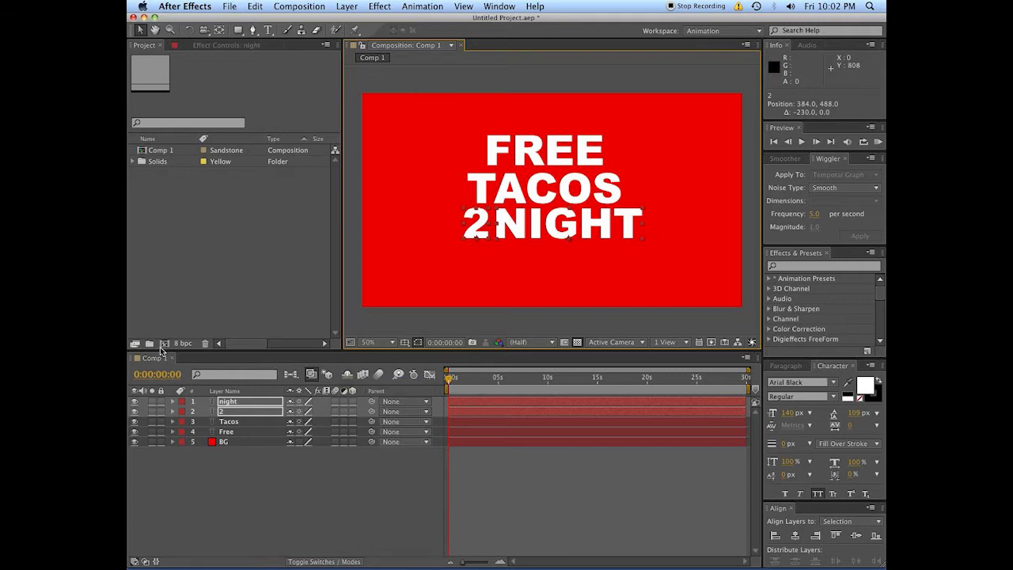
Step: Show the Title/Action Safe guides over the composition and deselect all layers
{"action": "left_click", "coordinate": [403, 343]}
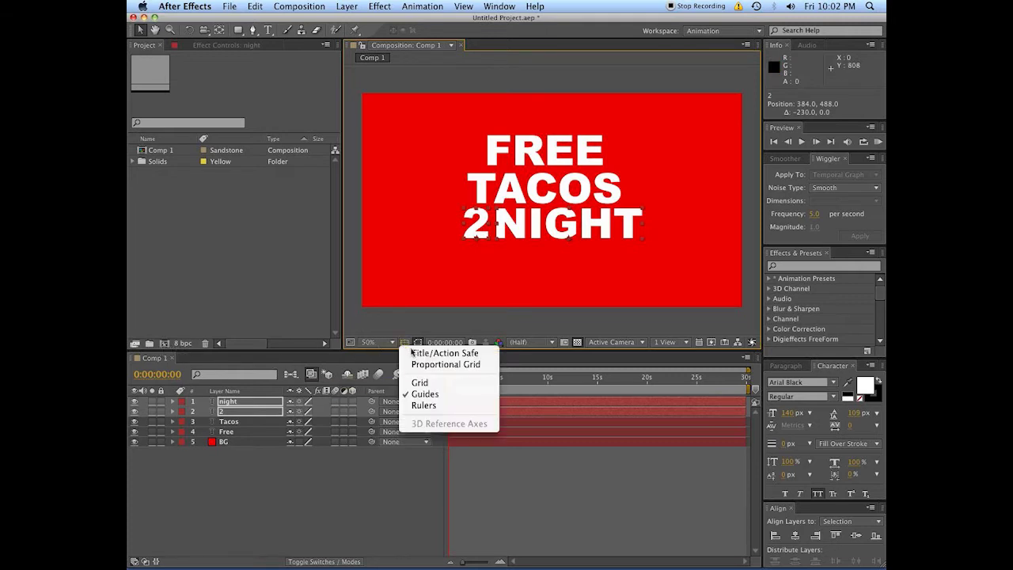
{"action": "left_click", "coordinate": [412, 352]}
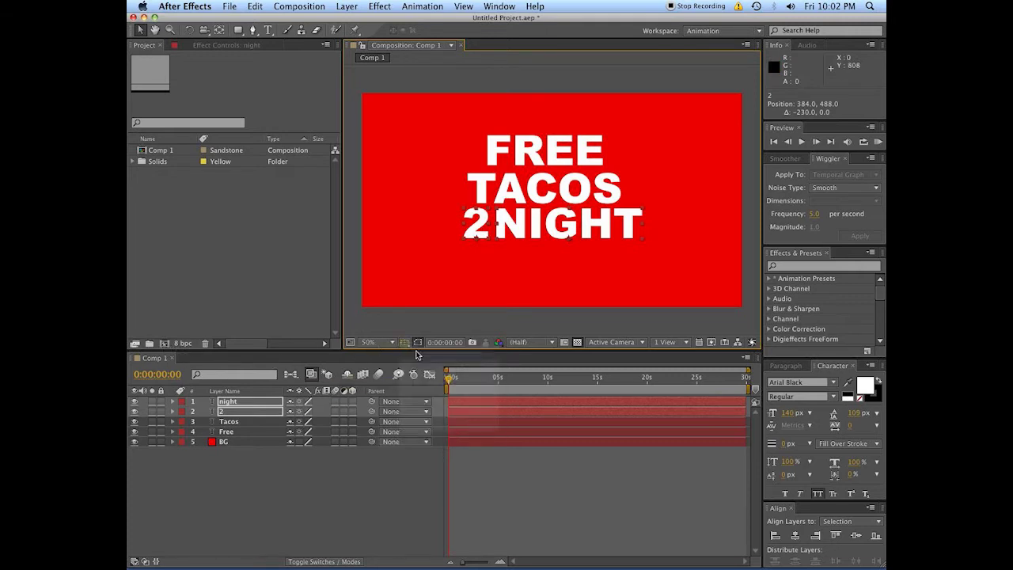
{"action": "left_click", "coordinate": [558, 469]}
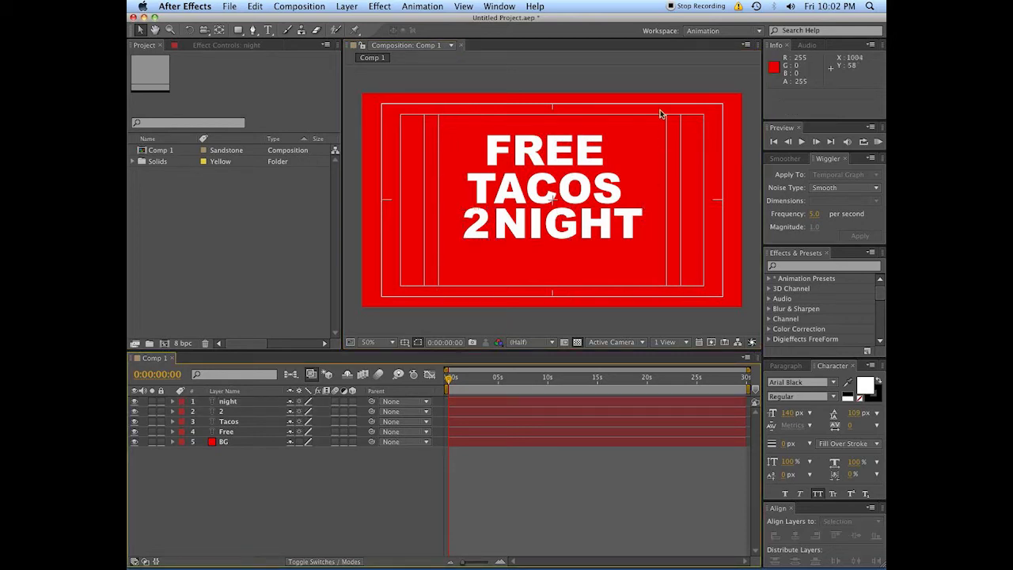
Step: Move the 2 and night layers down together to the lower edge of the title-safe area and enlarge both
{"action": "scroll", "coordinate": [554, 198], "scroll_direction": "up", "scroll_amount": 2}
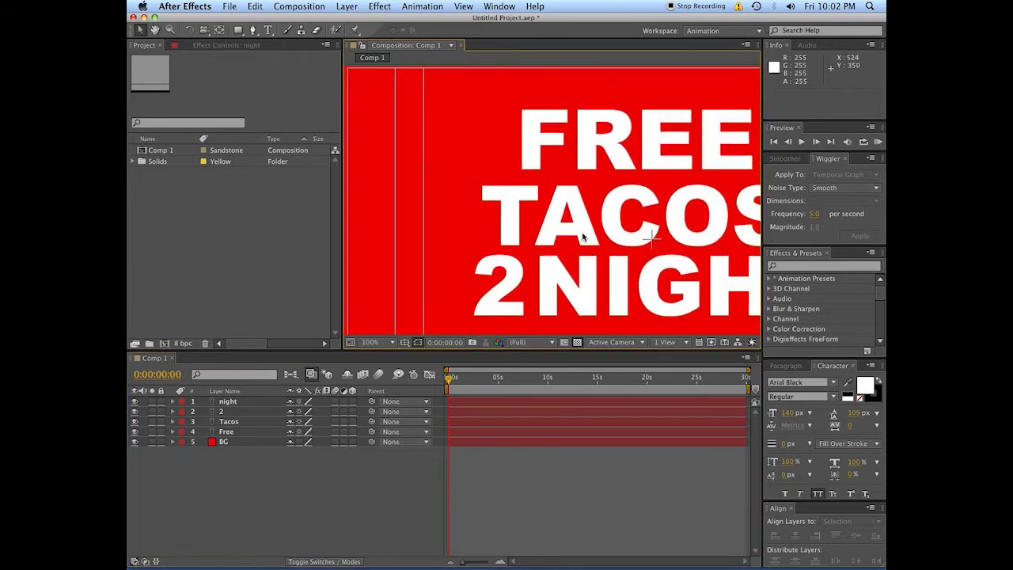
{"action": "scroll", "coordinate": [582, 235], "scroll_direction": "down", "scroll_amount": 1}
{"action": "left_click", "coordinate": [529, 223]}
{"action": "left_click_drag", "start_coordinate": [624, 237], "coordinate": [511, 276]}
{"action": "left_click", "coordinate": [456, 223], "text": "shift"}
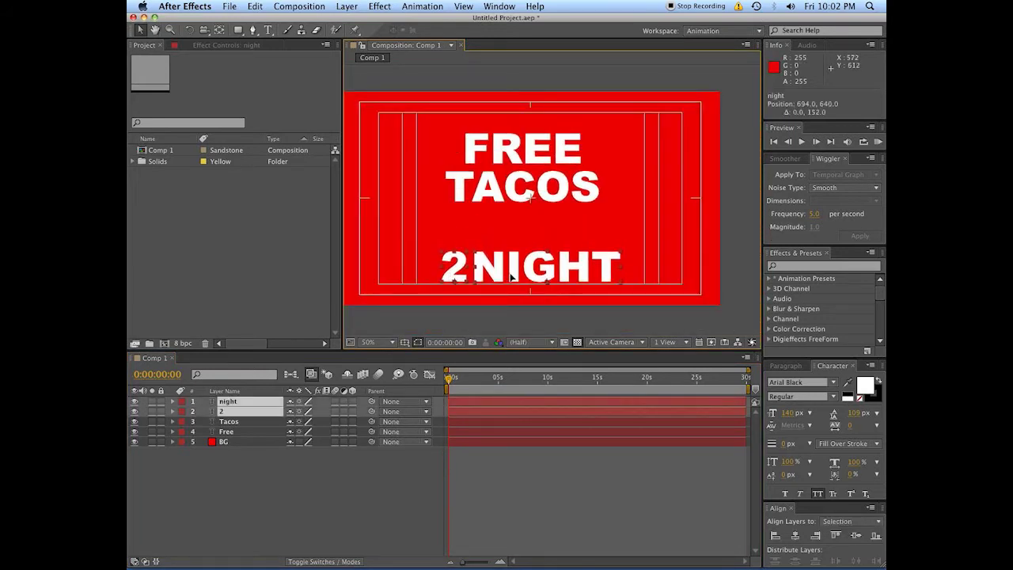
{"action": "left_click_drag", "start_coordinate": [622, 250], "coordinate": [644, 209]}
Step: Undo the accidental change to the BG layer and lock it
{"action": "left_click", "coordinate": [578, 210]}
{"action": "key", "text": "shift+Right"}
{"action": "key", "text": "super+z"}
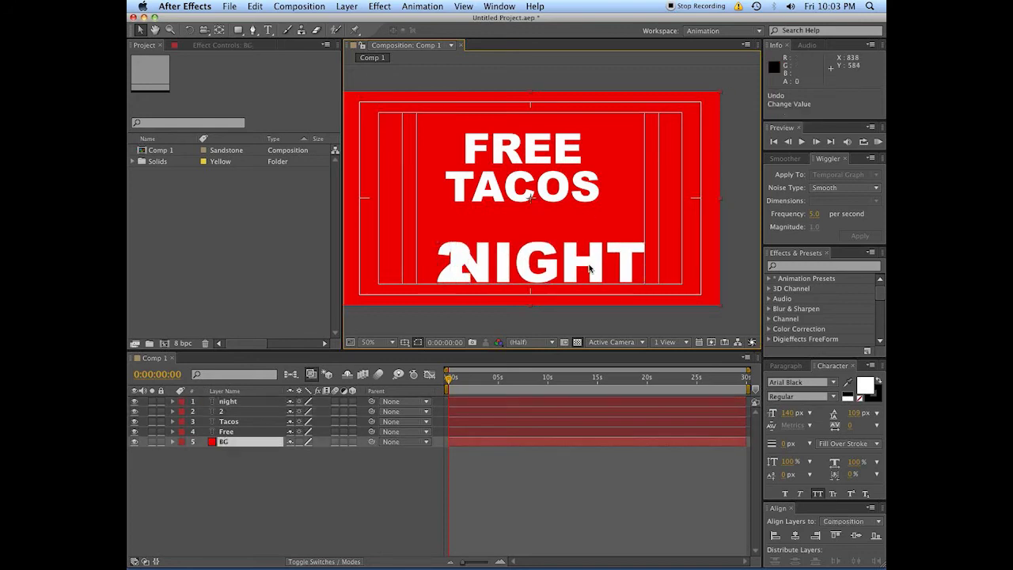
{"action": "left_click", "coordinate": [161, 442]}
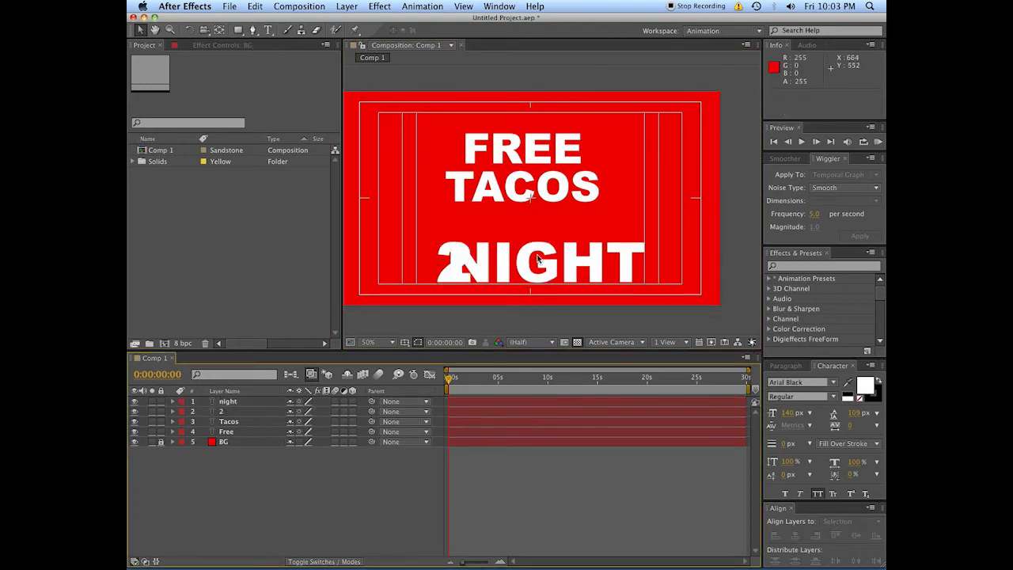
Step: Spread the 2 and NIGHT apart across the bottom line, with 2 at about 274, 644 and NIGHT at about 720, 642
{"action": "left_click", "coordinate": [537, 259]}
{"action": "left_click_drag", "start_coordinate": [463, 272], "coordinate": [442, 242]}
{"action": "left_click", "coordinate": [473, 262], "text": "shift"}
{"action": "left_click", "coordinate": [475, 467]}
{"action": "left_click_drag", "start_coordinate": [562, 270], "coordinate": [554, 271]}
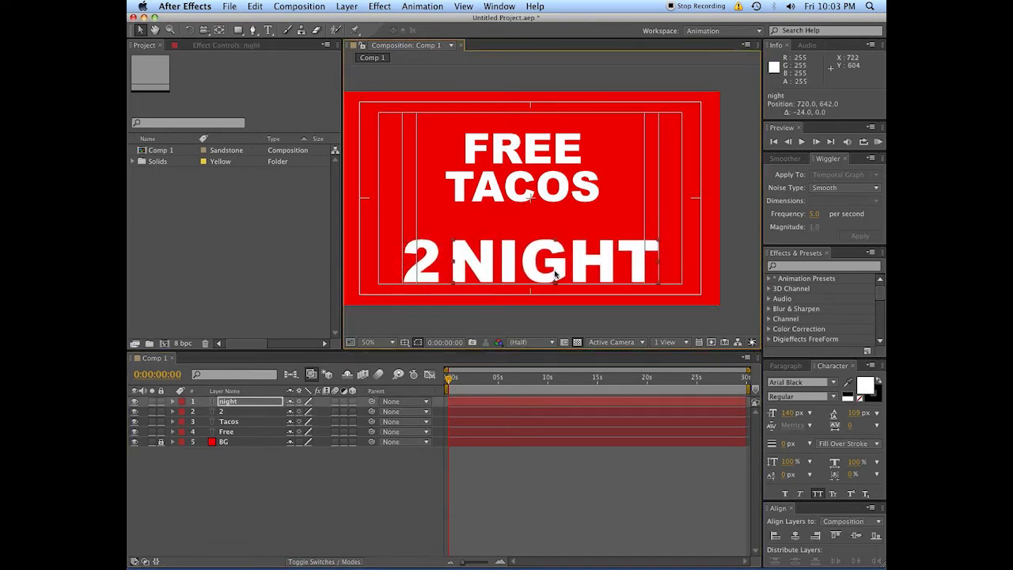
{"action": "left_click", "coordinate": [440, 273]}
{"action": "left_click", "coordinate": [349, 502]}
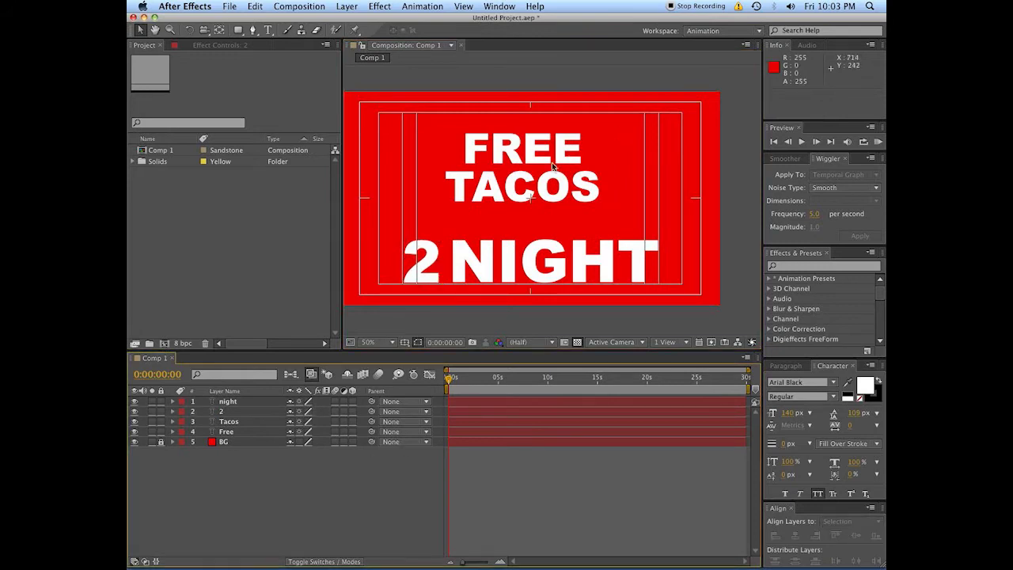
Step: Scale TACOS to about 167% to match the width of 2NIGHT and place it directly above that line at about 640, 486
{"action": "left_click_drag", "start_coordinate": [552, 168], "coordinate": [596, 210]}
{"action": "left_click_drag", "start_coordinate": [613, 174], "coordinate": [639, 133]}
{"action": "left_click_drag", "start_coordinate": [571, 214], "coordinate": [578, 214]}
{"action": "left_click_drag", "start_coordinate": [644, 193], "coordinate": [654, 181]}
{"action": "left_click_drag", "start_coordinate": [627, 212], "coordinate": [631, 215]}
{"action": "key", "text": "shift+Up"}
{"action": "key", "text": "shift+Up"}
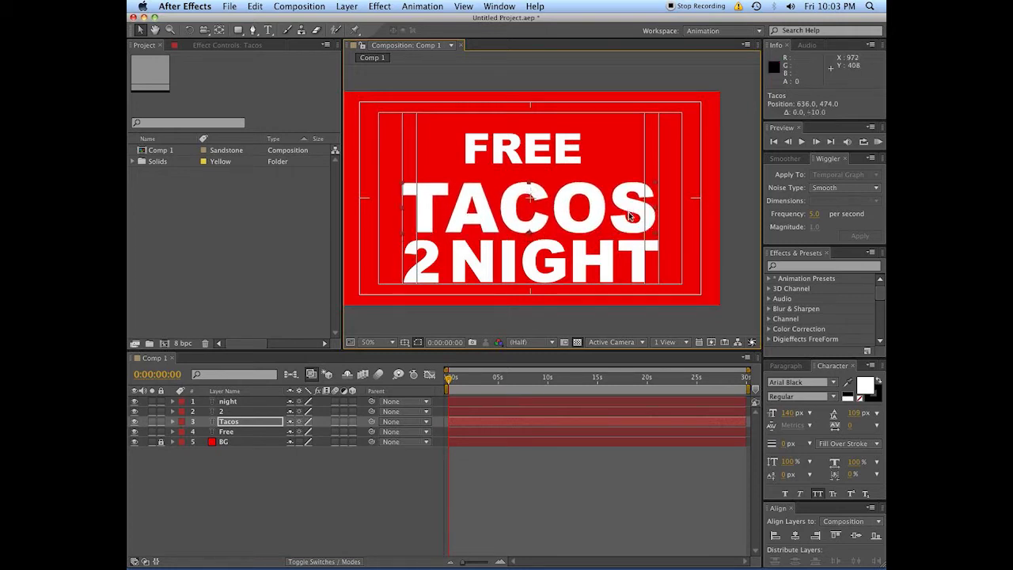
{"action": "left_click_drag", "start_coordinate": [657, 181], "coordinate": [656, 185]}
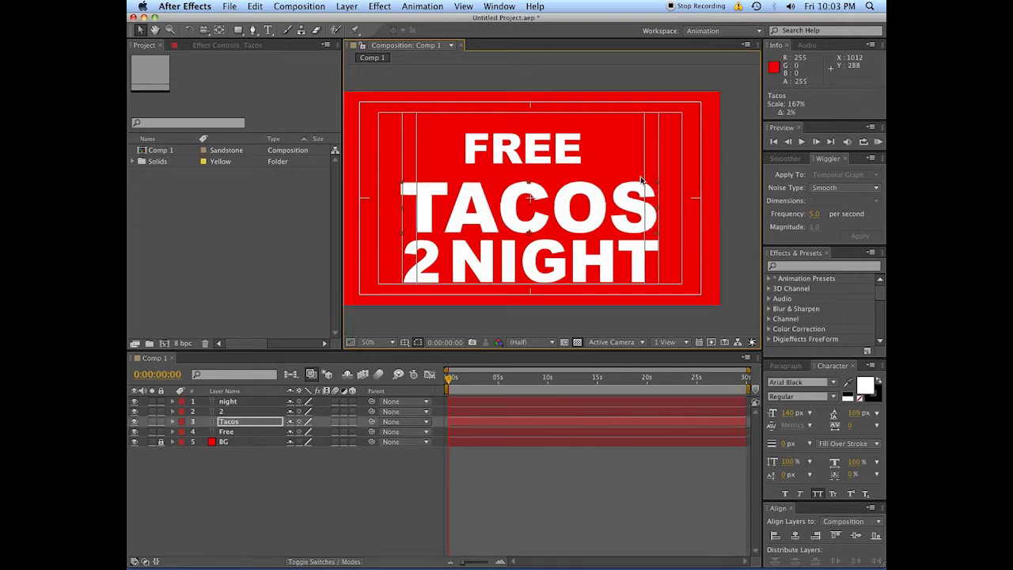
{"action": "key", "text": "Down"}
{"action": "double_click", "coordinate": [546, 149]}
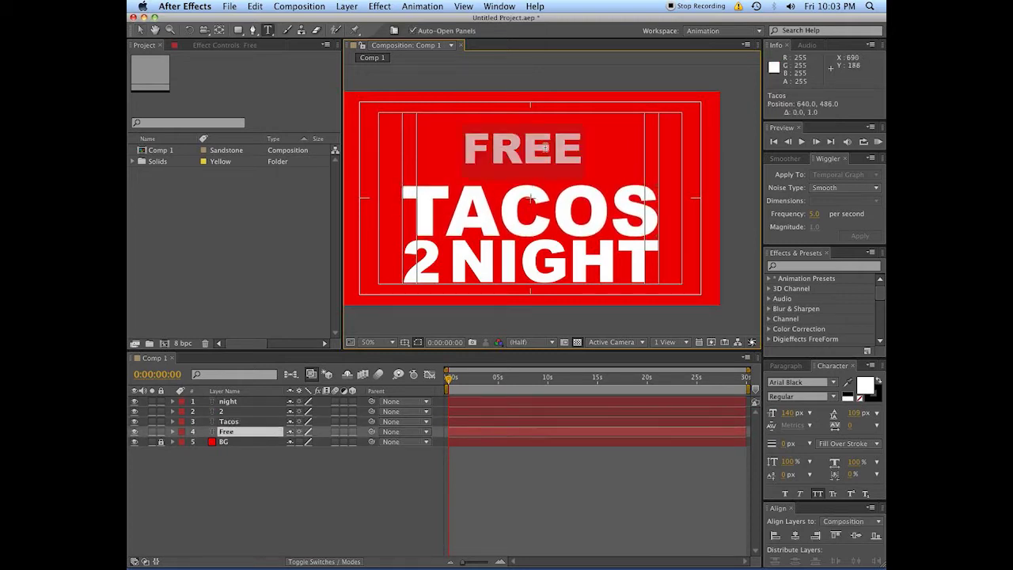
{"action": "key", "text": "KP_Enter"}
{"action": "left_click", "coordinate": [393, 528]}
{"action": "key", "text": "v"}
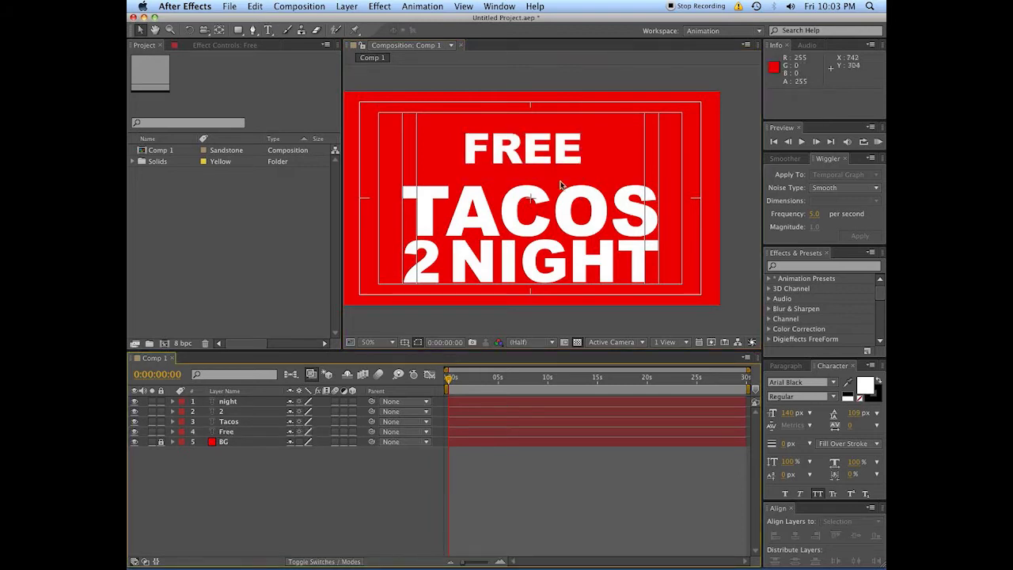
Step: Enlarge FREE to the same width as TACOS and place it directly above at about 638, 306
{"action": "left_click_drag", "start_coordinate": [516, 142], "coordinate": [516, 156]}
{"action": "left_click_drag", "start_coordinate": [581, 148], "coordinate": [651, 110]}
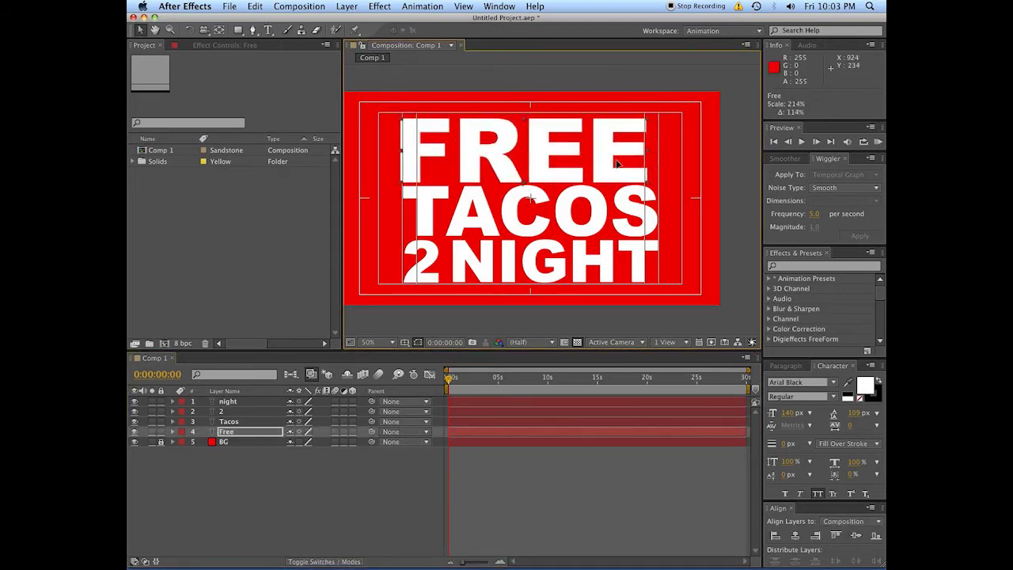
{"action": "left_click_drag", "start_coordinate": [613, 165], "coordinate": [623, 165]}
{"action": "left_click_drag", "start_coordinate": [657, 121], "coordinate": [662, 122]}
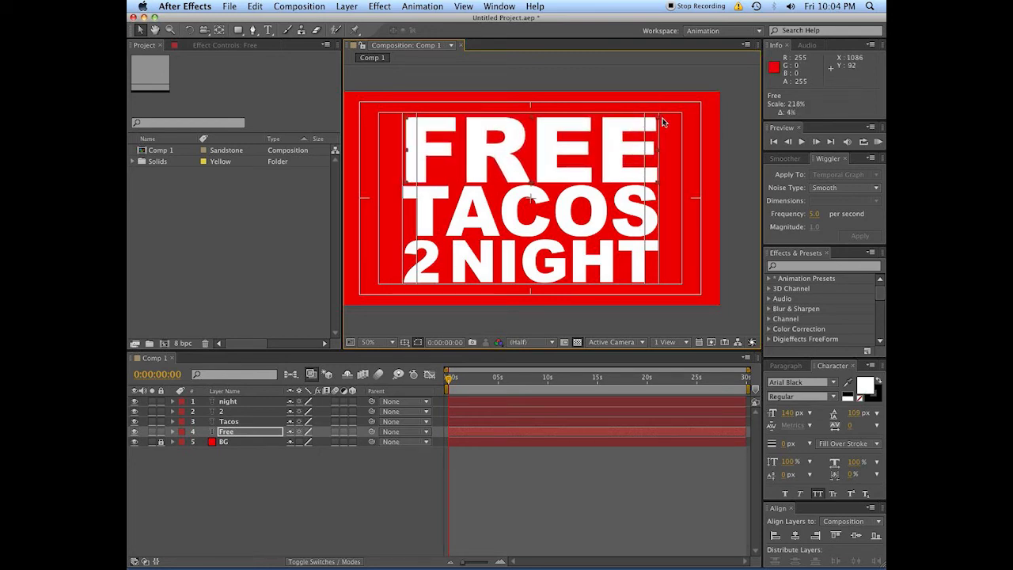
{"action": "left_click_drag", "start_coordinate": [658, 121], "coordinate": [661, 119]}
{"action": "key", "text": "Left"}
Step: Center the FREE and TACOS layers horizontally on each other and deselect them
{"action": "left_click", "coordinate": [610, 216], "text": "shift"}
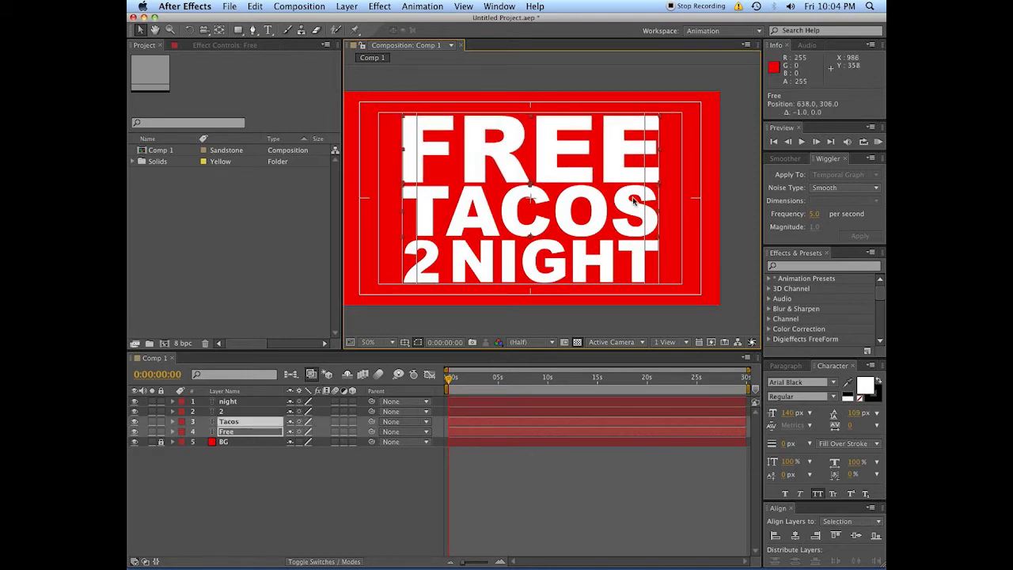
{"action": "left_click", "coordinate": [796, 535]}
{"action": "left_click", "coordinate": [743, 509]}
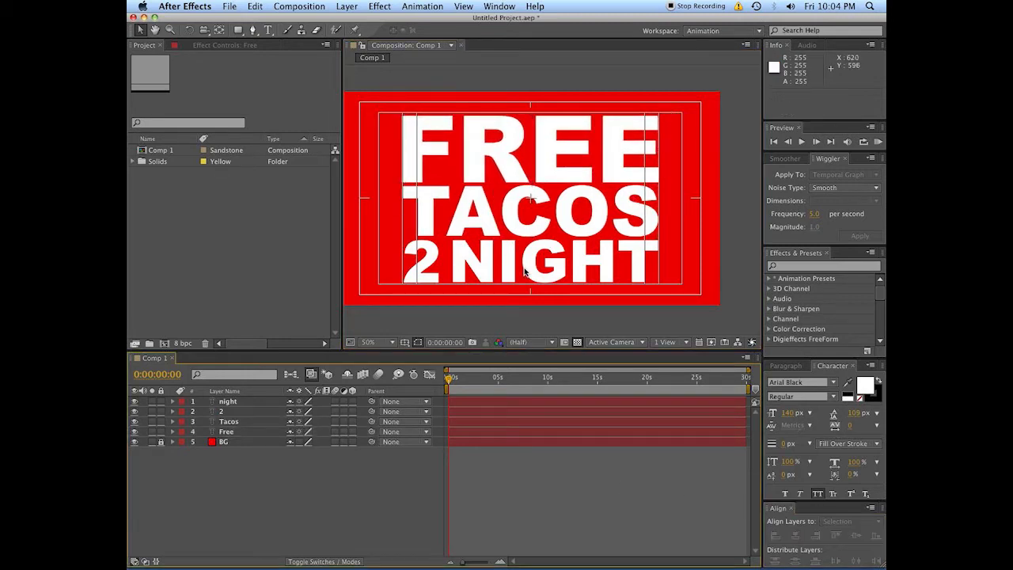
Step: Nudge FREE up to a Y position of 298 and stretch TACOS vertically to about 177% to close the gap between lines
{"action": "left_click", "coordinate": [492, 167]}
{"action": "key", "text": "Up"}
{"action": "left_click", "coordinate": [507, 212]}
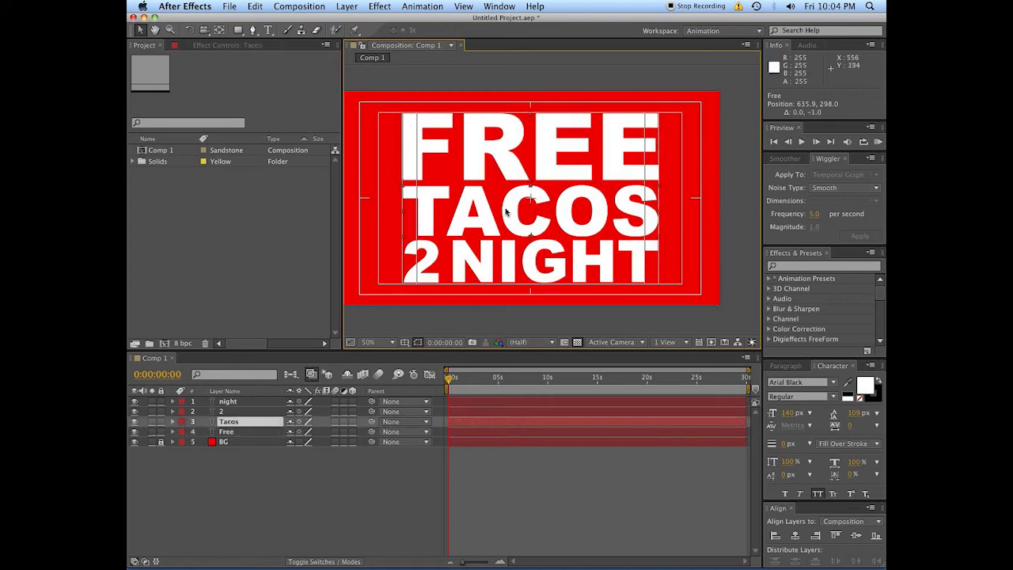
{"action": "key", "text": "Down"}
{"action": "left_click_drag", "start_coordinate": [532, 193], "coordinate": [532, 187]}
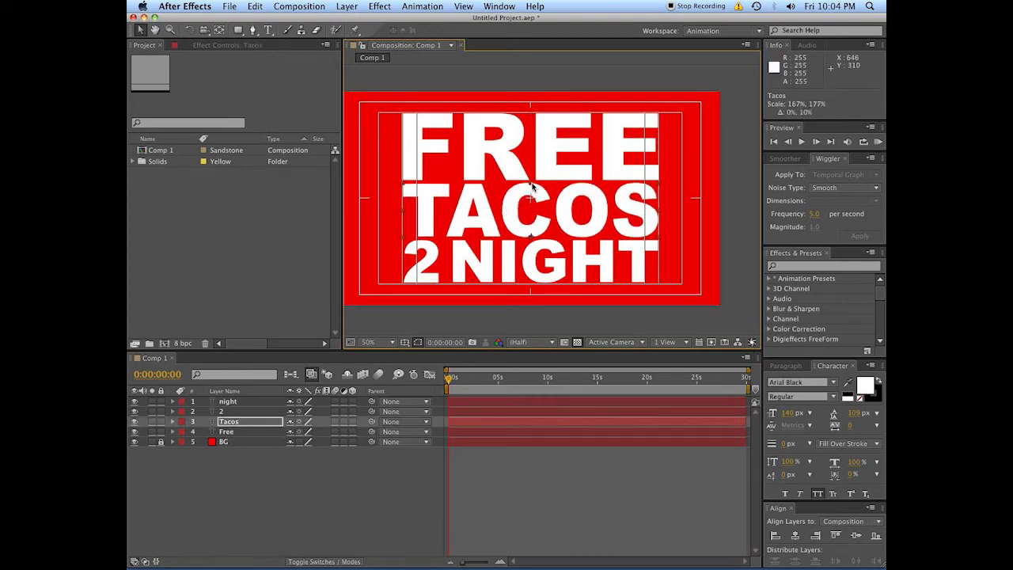
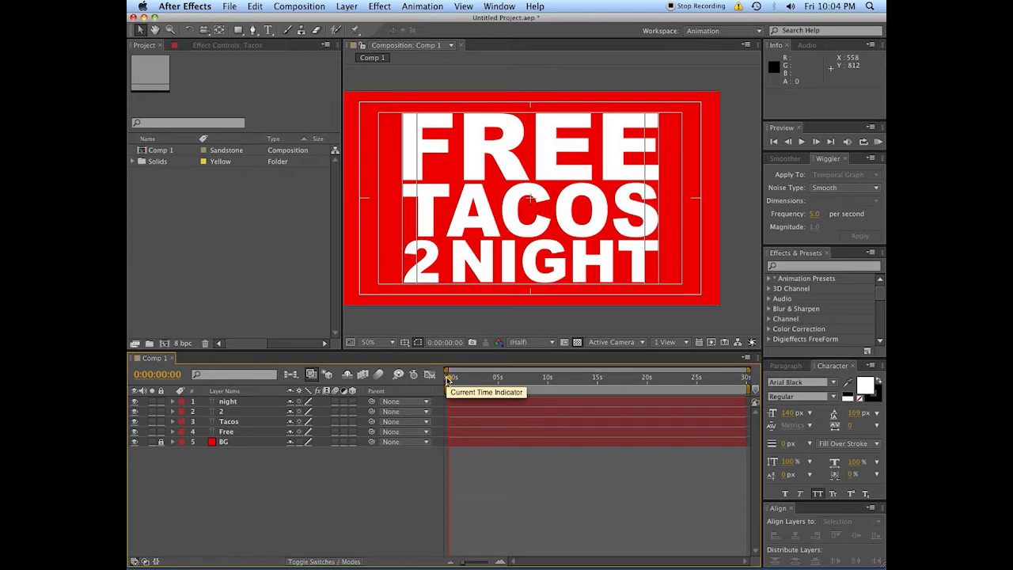
Step: Enable Position keyframing at 0:00:00:00 for the night, 2, Tacos and Free layers together
{"action": "left_click", "coordinate": [261, 432]}
{"action": "left_click", "coordinate": [233, 403], "text": "shift"}
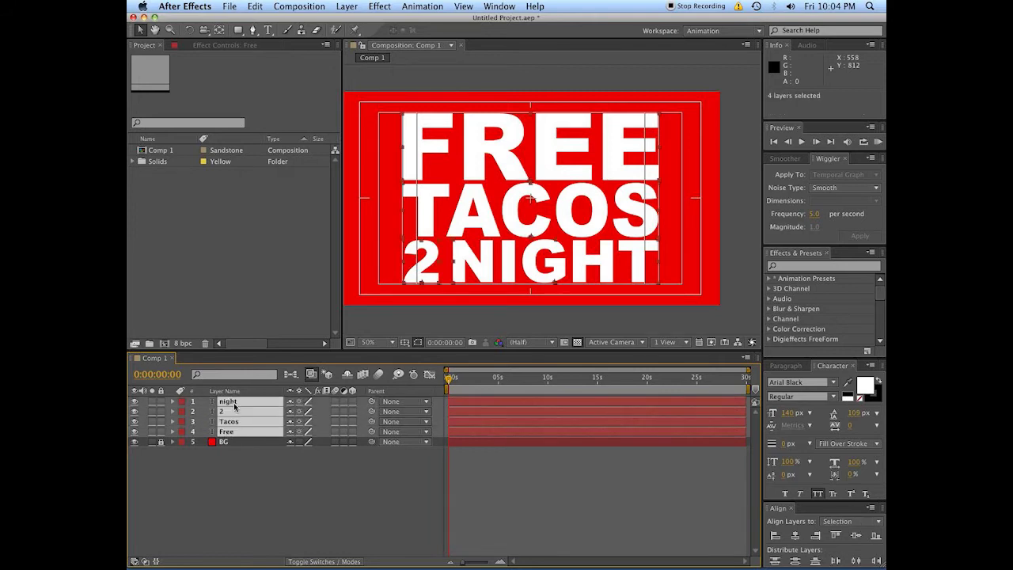
{"action": "key", "text": "p"}
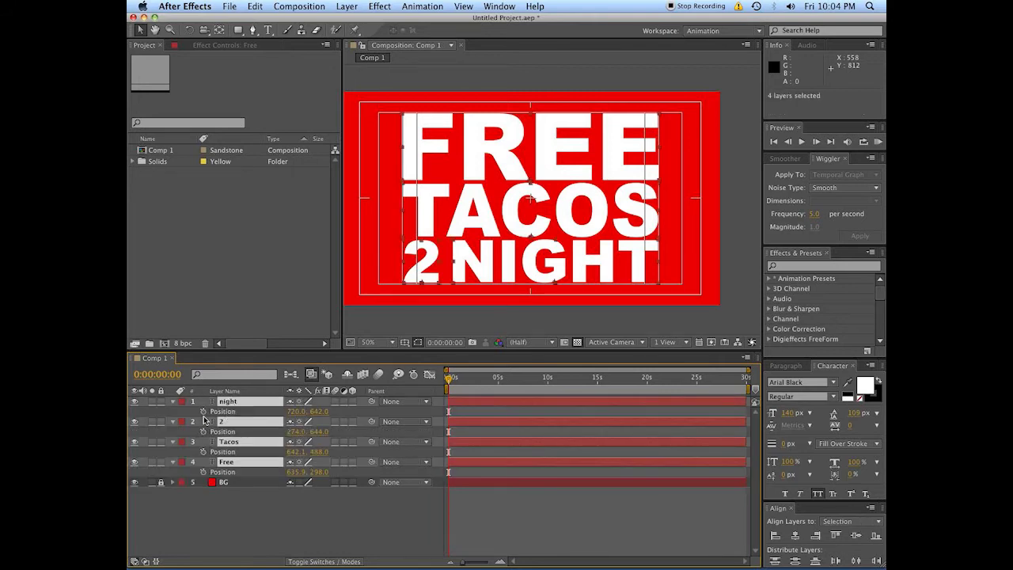
{"action": "left_click", "coordinate": [204, 412]}
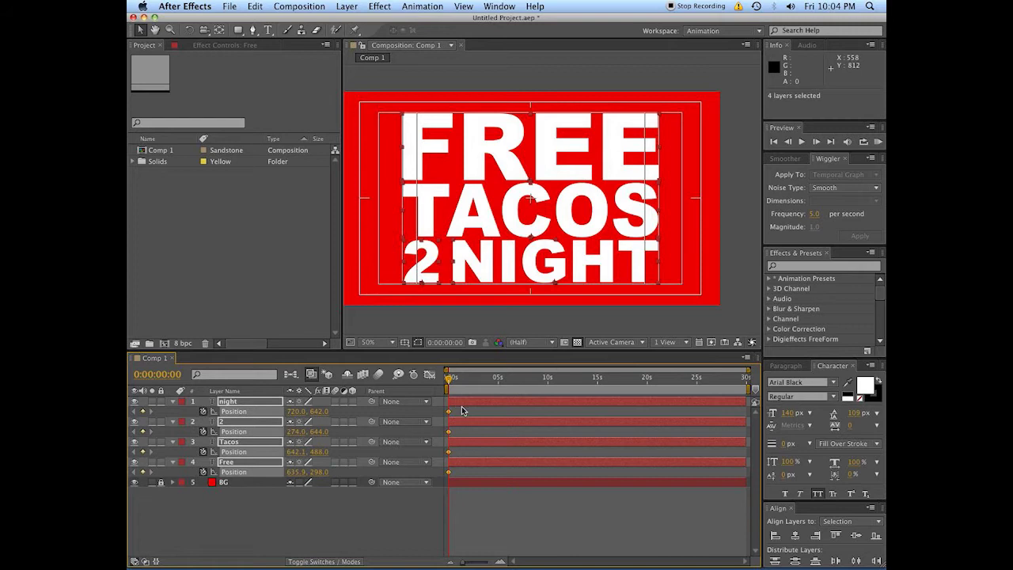
Step: Shift all four layers' Position keyframes to frame 5 and return to the start of the composition with nothing selected
{"action": "left_click", "coordinate": [500, 561]}
{"action": "left_click", "coordinate": [500, 561]}
{"action": "left_click", "coordinate": [501, 562]}
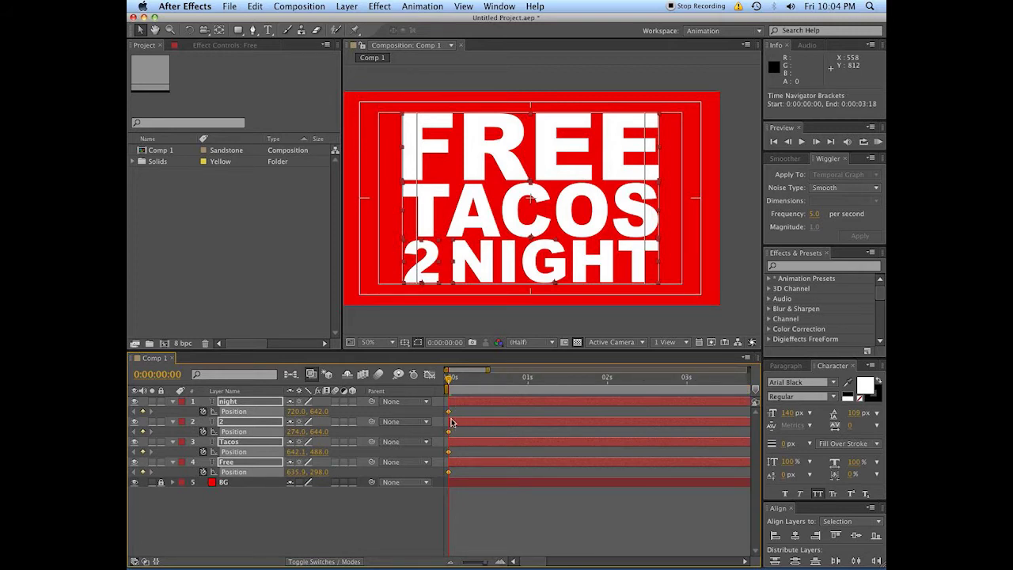
{"action": "mouse_move", "coordinate": [448, 415]}
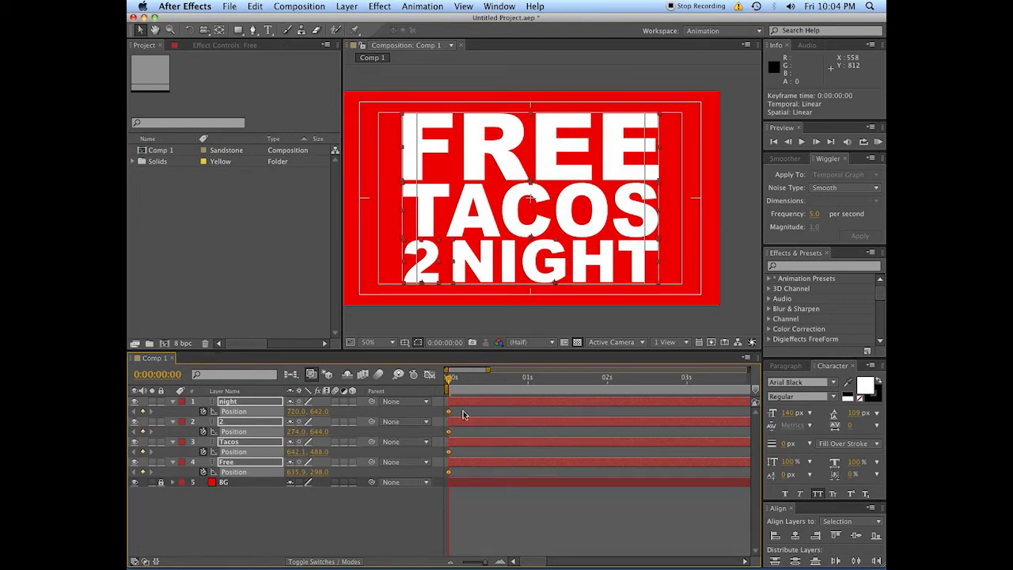
{"action": "key", "text": "Page_Down"}
{"action": "key", "text": "Page_Down"}
{"action": "key", "text": "Page_Down"}
{"action": "key", "text": "Page_Down"}
{"action": "key", "text": "Page_Down"}
{"action": "left_click_drag", "start_coordinate": [450, 413], "coordinate": [465, 411]}
{"action": "key", "text": "Home"}
{"action": "left_click", "coordinate": [340, 522]}
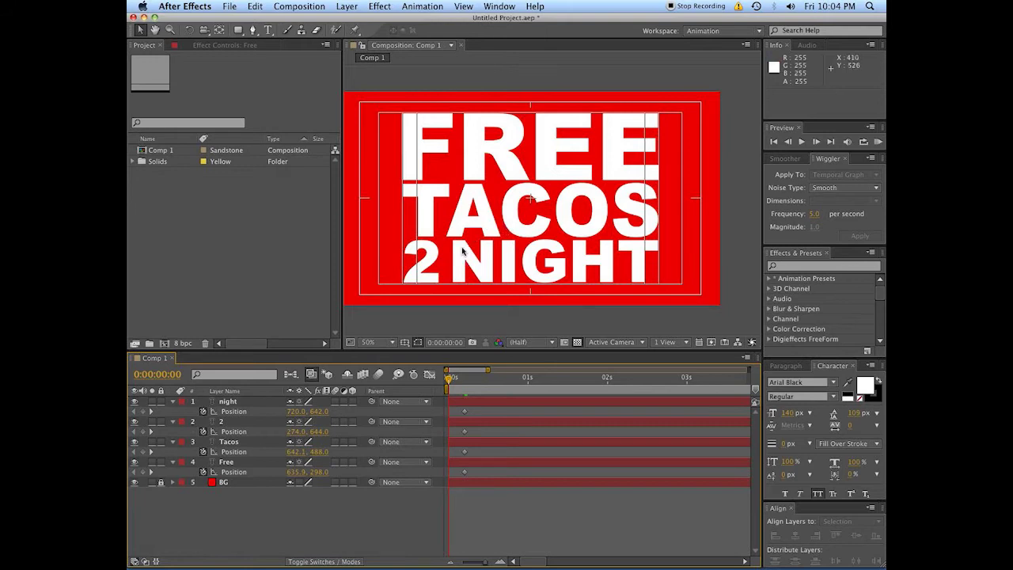
Step: Try starting FREE alone above the frame at about 635.9, -18, preview its drop, and undo the move
{"action": "key", "text": "comma"}
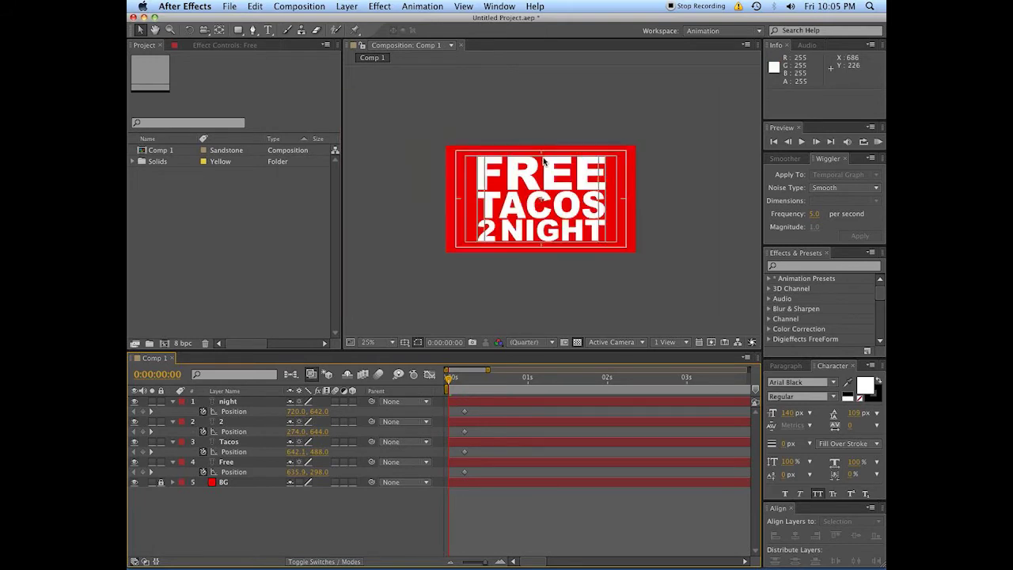
{"action": "left_click_drag", "start_coordinate": [544, 174], "coordinate": [537, 126]}
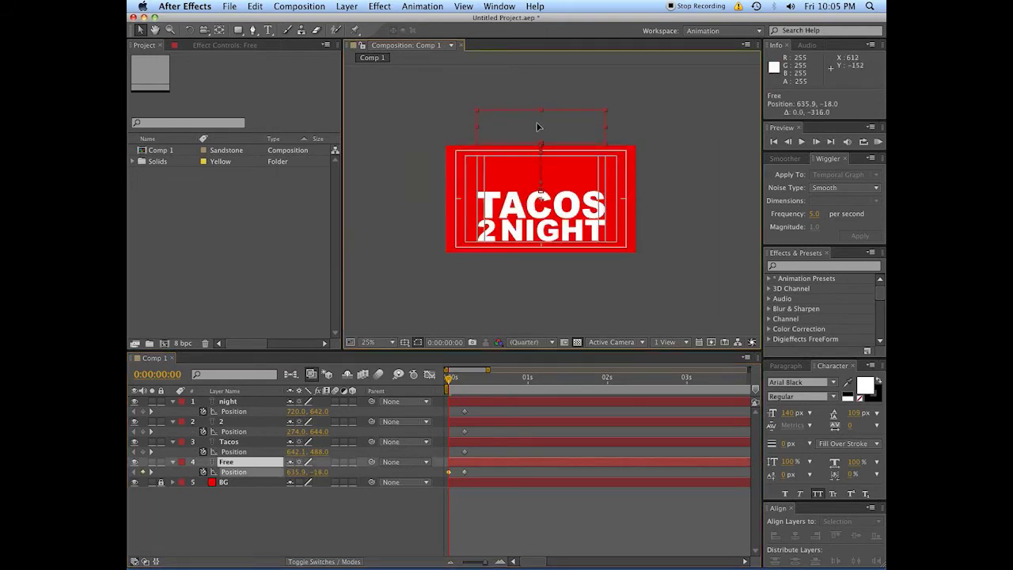
{"action": "key", "text": "space"}
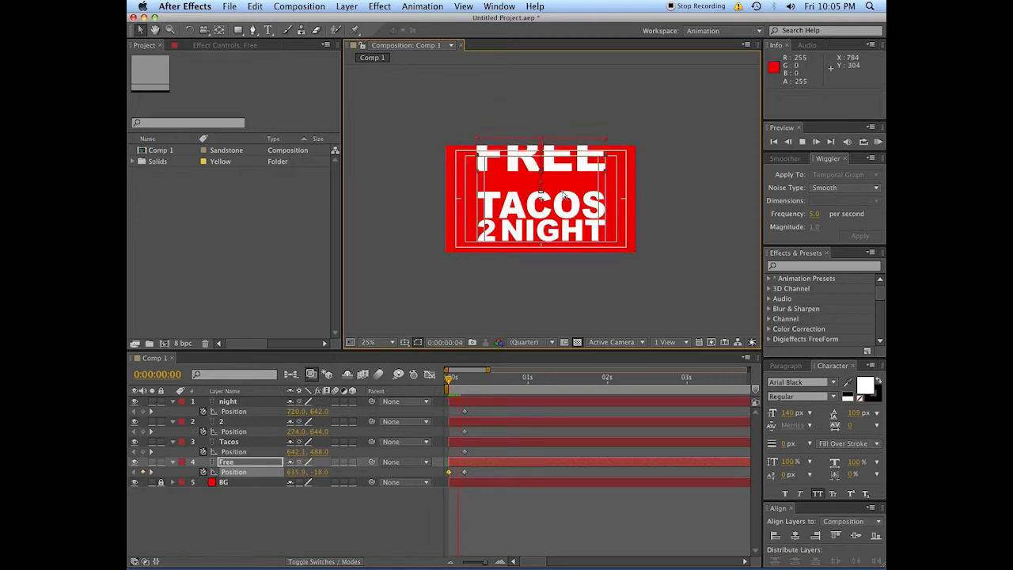
{"action": "key", "text": "space"}
{"action": "left_click_drag", "start_coordinate": [475, 377], "coordinate": [443, 388]}
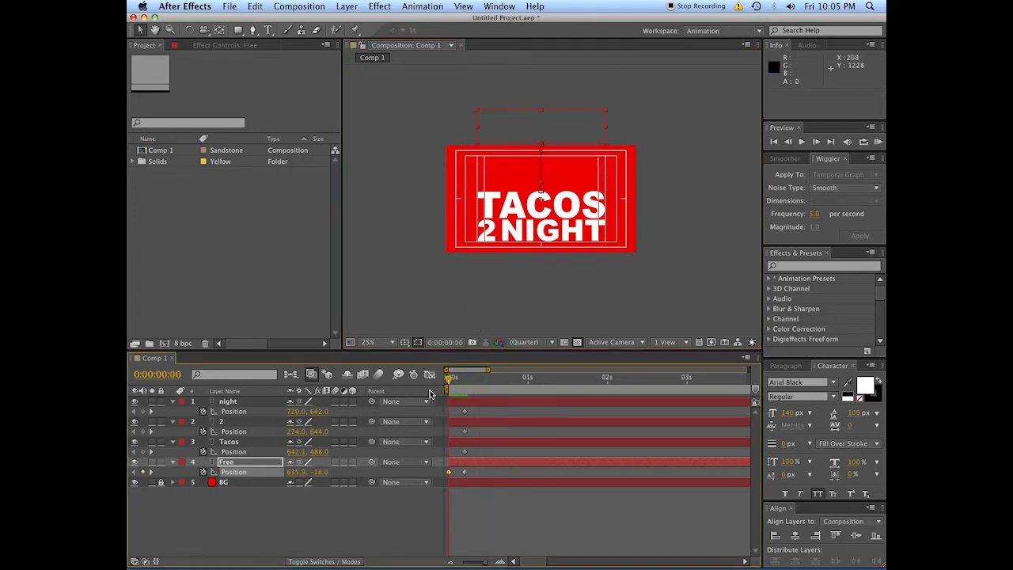
{"action": "key", "text": "super+z"}
Step: Move TACOS and FREE together above the frame at the first frame, with TACOS at about 642, -24, and preview the drop
{"action": "left_click", "coordinate": [536, 207]}
{"action": "left_click", "coordinate": [534, 183], "text": "shift"}
{"action": "left_click_drag", "start_coordinate": [535, 183], "coordinate": [531, 103]}
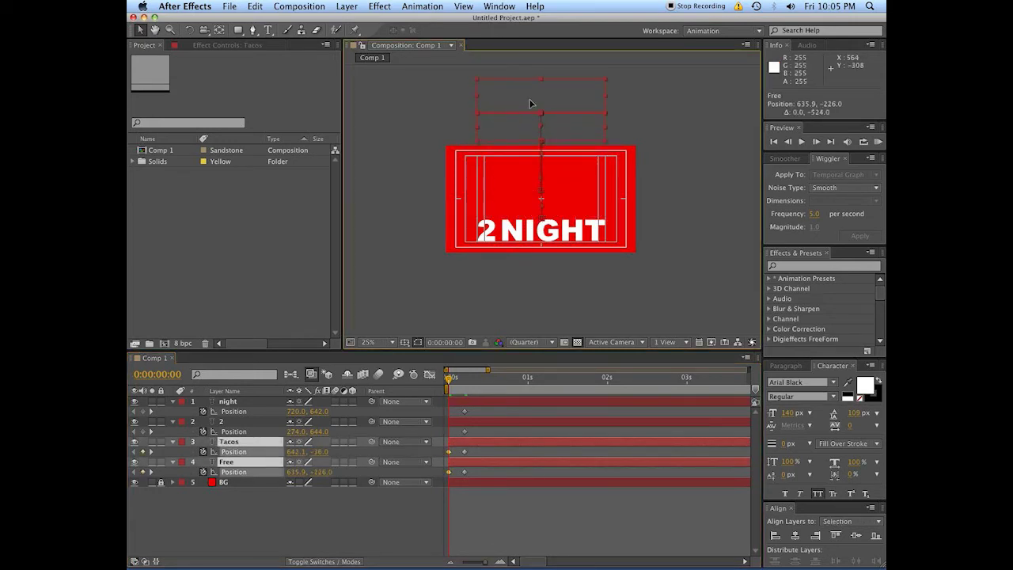
{"action": "key", "text": "space"}
{"action": "key", "text": "space"}
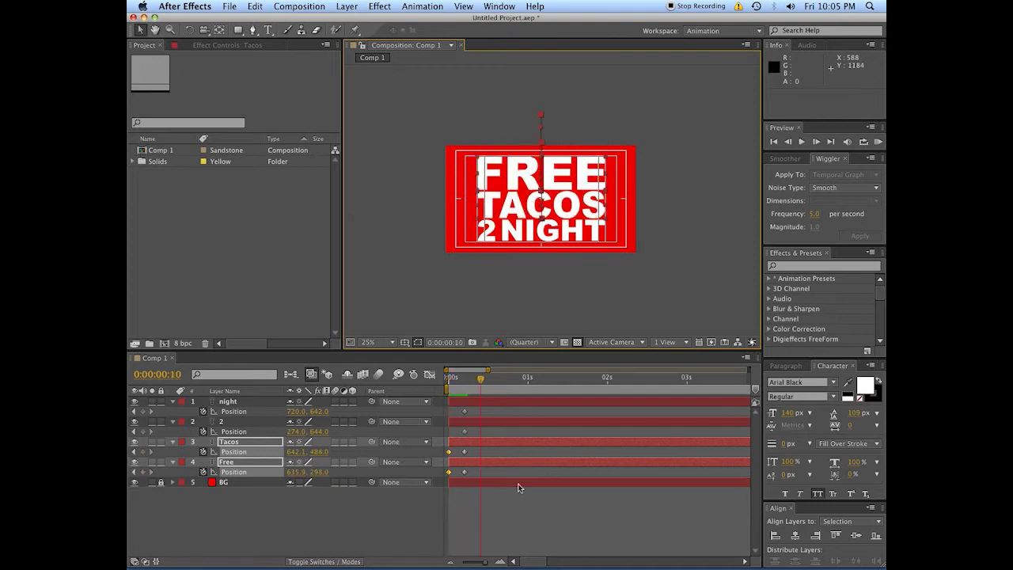
Step: Move the 2 beyond the frame's left edge at the first frame, to about -130, 644, so it slides in by frame 5
{"action": "left_click", "coordinate": [499, 411]}
{"action": "left_click_drag", "start_coordinate": [479, 364], "coordinate": [465, 386]}
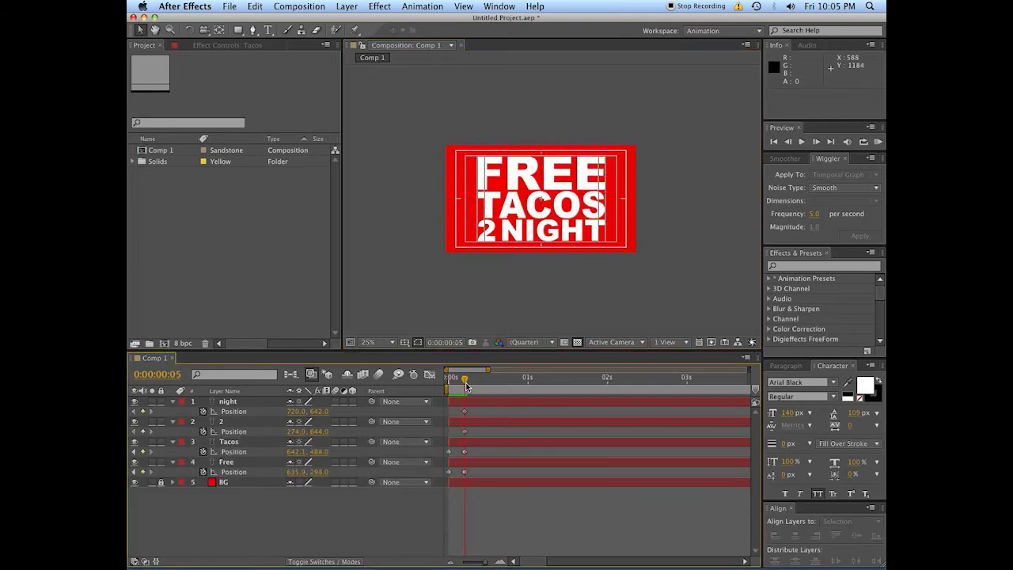
{"action": "left_click", "coordinate": [492, 238]}
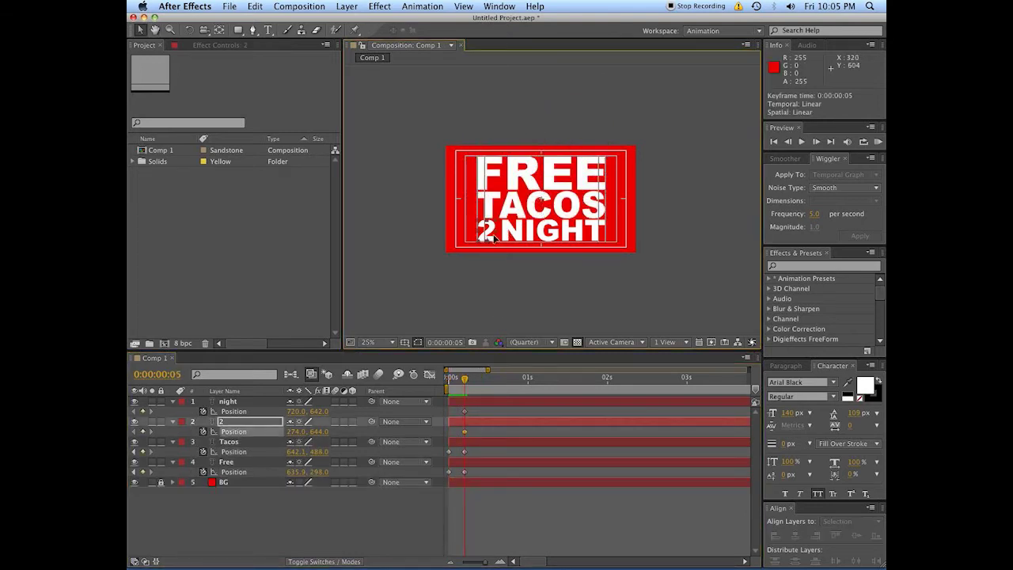
{"action": "left_click_drag", "start_coordinate": [473, 380], "coordinate": [431, 388]}
{"action": "left_click_drag", "start_coordinate": [490, 239], "coordinate": [418, 243]}
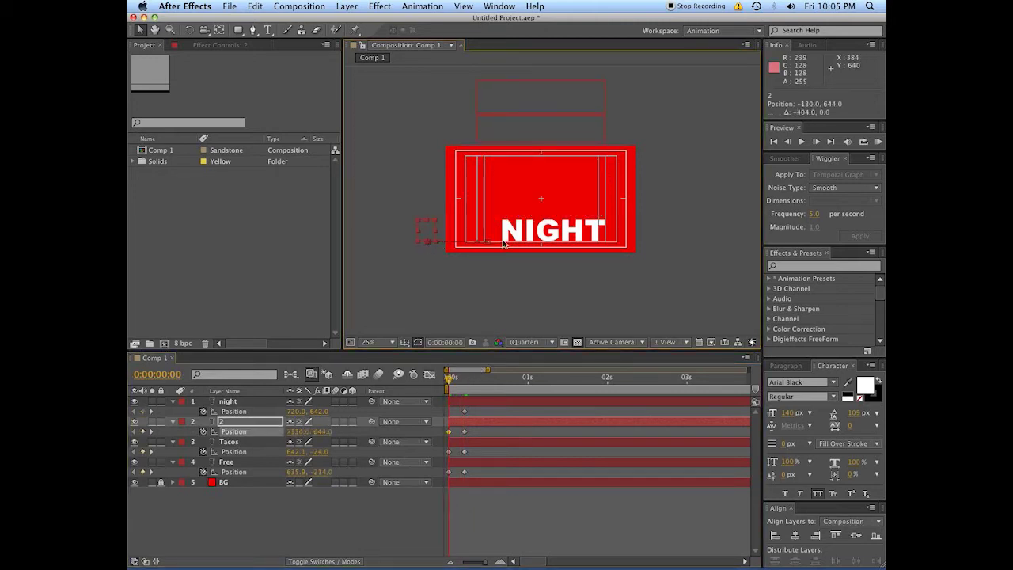
Step: Move NIGHT beyond the frame's right edge at the first frame, to about 1660, 642
{"action": "left_click", "coordinate": [503, 243]}
{"action": "left_click_drag", "start_coordinate": [503, 242], "coordinate": [669, 228]}
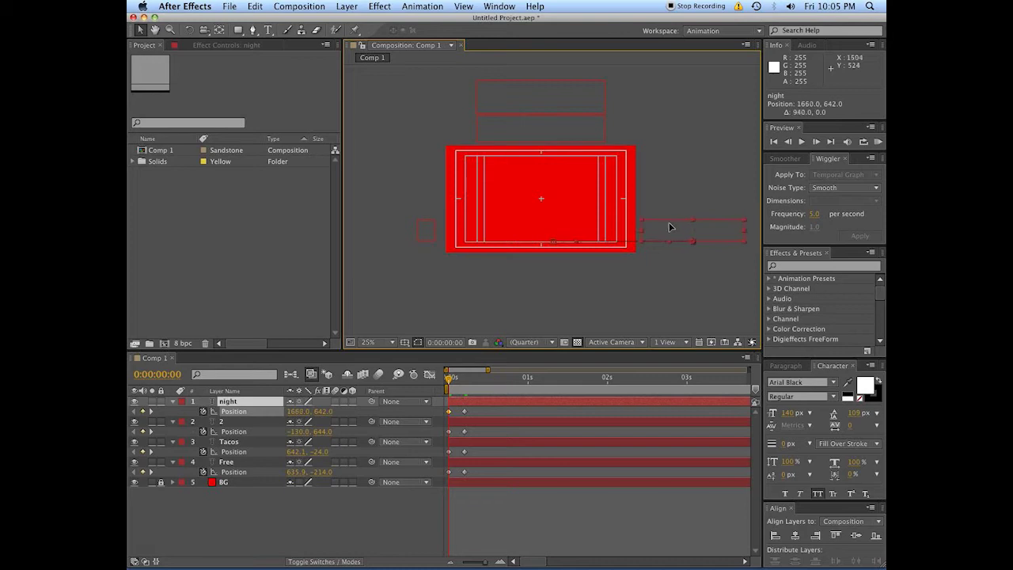
Step: Turn on motion blur for all four text layers and the composition, and preview the animation
{"action": "left_click_drag", "start_coordinate": [335, 402], "coordinate": [338, 437]}
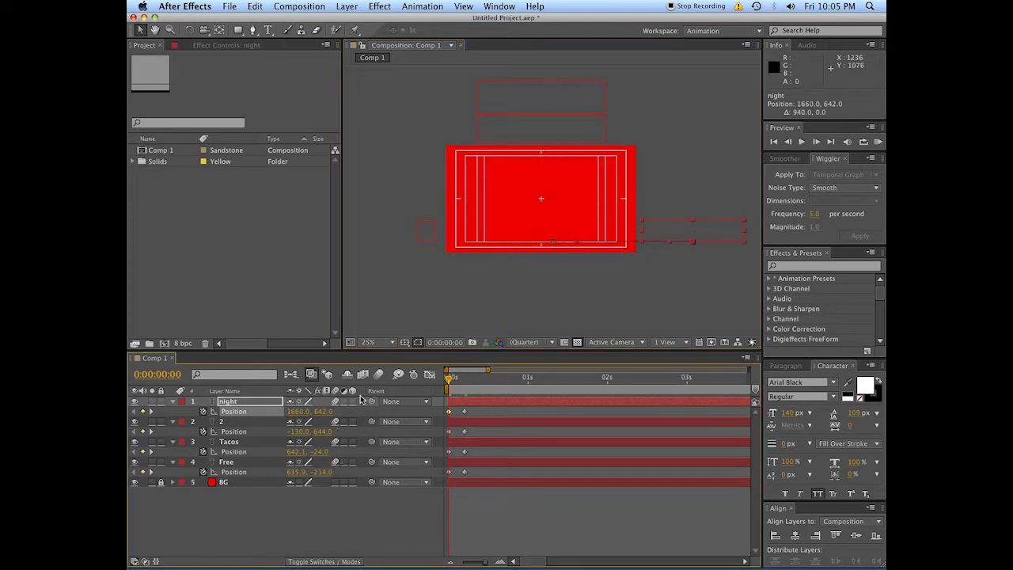
{"action": "left_click", "coordinate": [543, 520]}
{"action": "key", "text": "period"}
{"action": "key", "text": "space"}
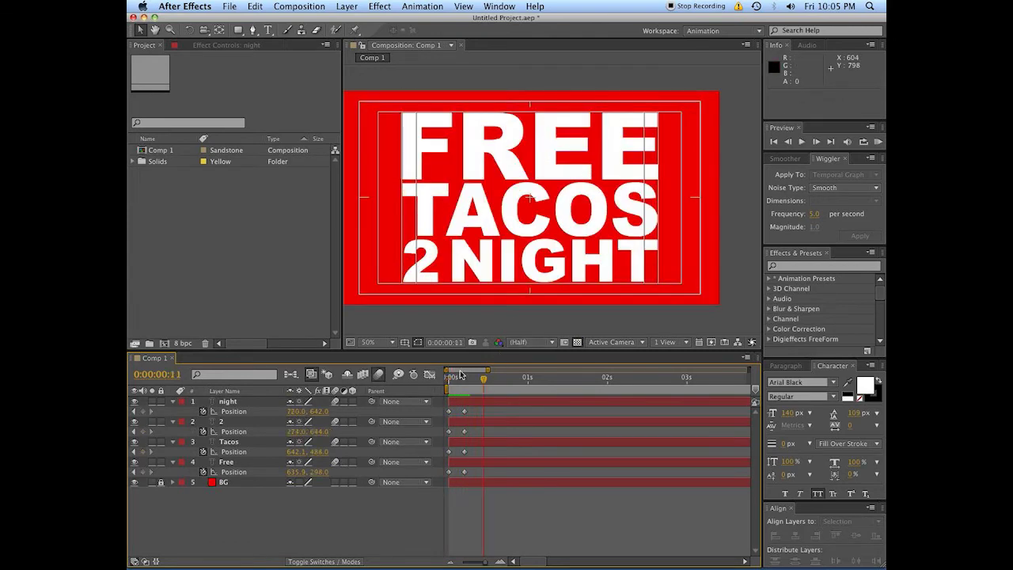
{"action": "key", "text": "space"}
Step: Stagger the TACOS, 2 and NIGHT layers so each starts about five frames after the previous word, and preview the sequence
{"action": "left_click", "coordinate": [470, 462]}
{"action": "left_click_drag", "start_coordinate": [463, 441], "coordinate": [537, 404]}
{"action": "key", "text": "Home"}
{"action": "key", "text": "space"}
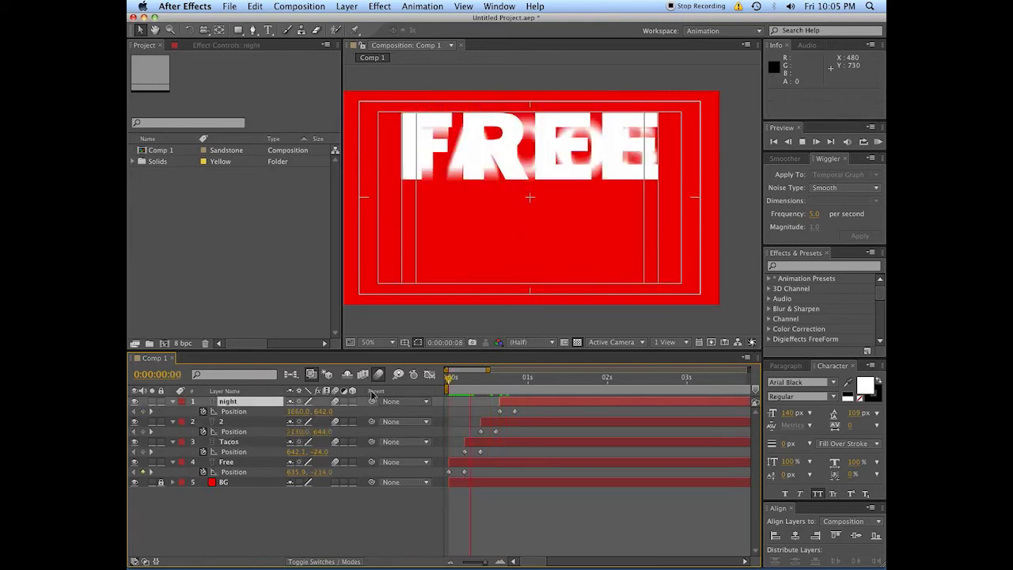
{"action": "key", "text": "space"}
{"action": "left_click_drag", "start_coordinate": [459, 386], "coordinate": [382, 387]}
{"action": "key", "text": "space"}
{"action": "key", "text": "space"}
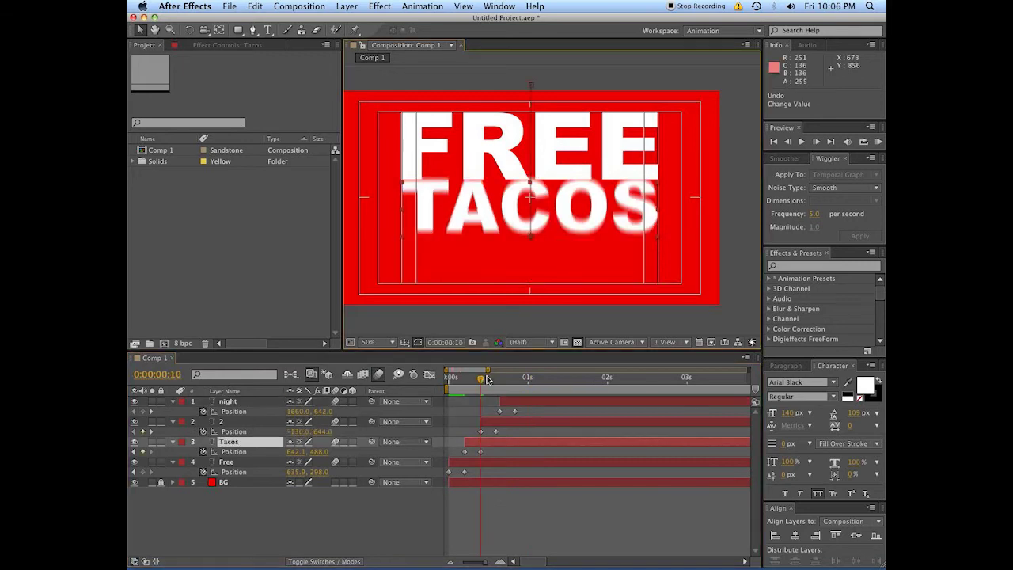
Step: Move TACOS below the frame at frame 5, to about 642, 936, and preview it rising into place
{"action": "left_click_drag", "start_coordinate": [486, 380], "coordinate": [464, 390]}
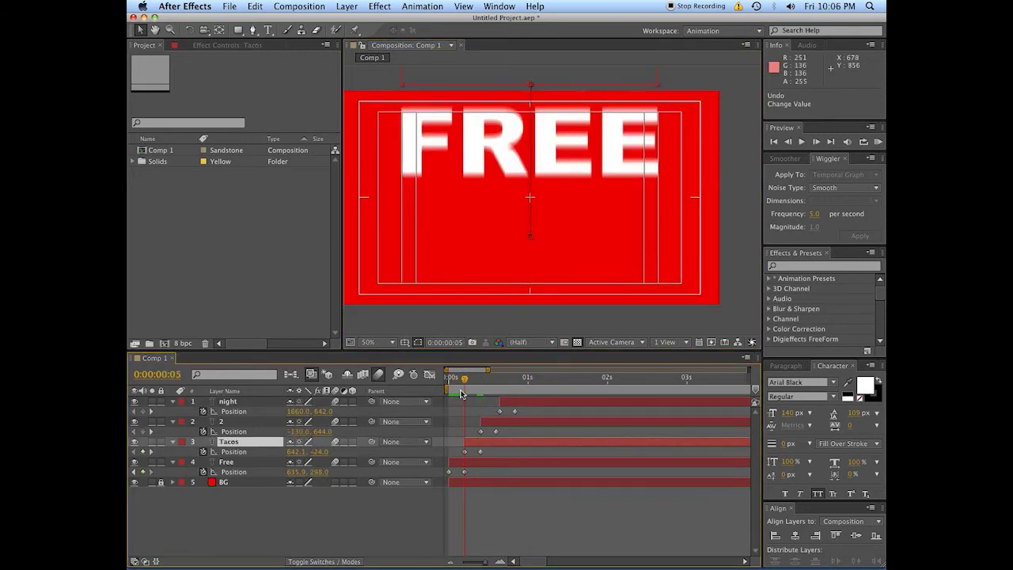
{"action": "scroll", "coordinate": [529, 203], "scroll_direction": "down", "scroll_amount": 2}
{"action": "left_click_drag", "start_coordinate": [540, 134], "coordinate": [545, 270]}
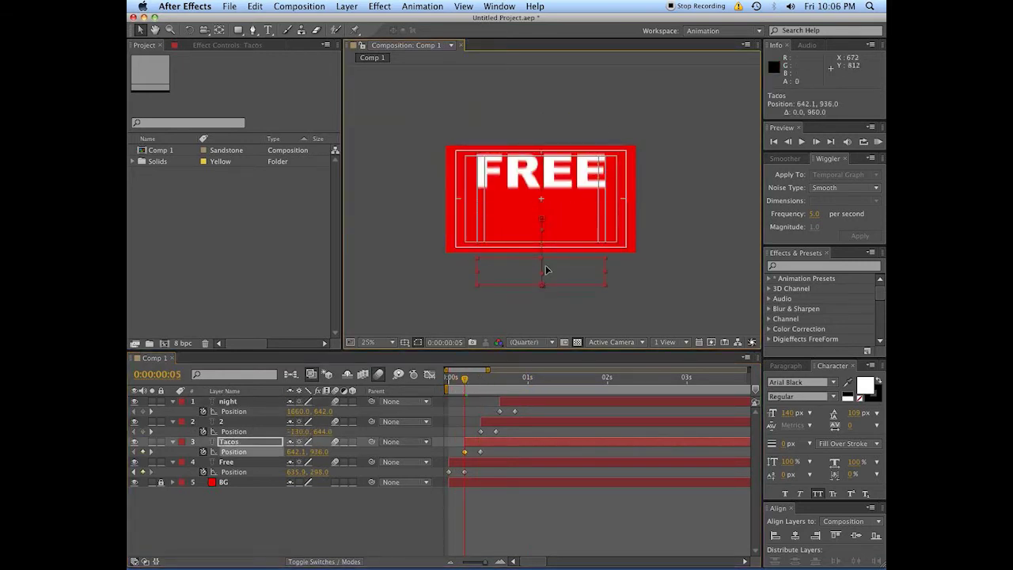
{"action": "key", "text": "space"}
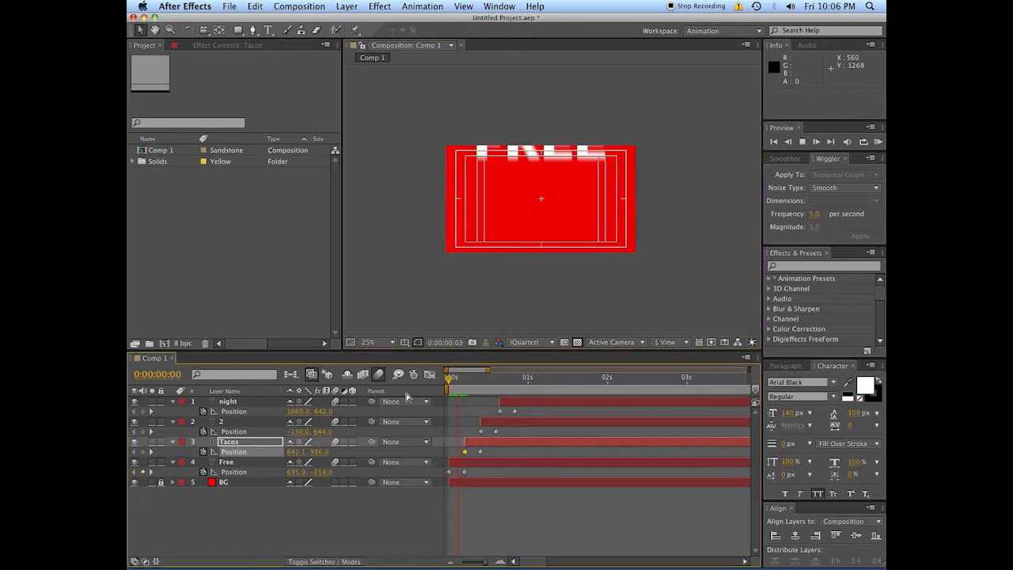
{"action": "key", "text": "space"}
{"action": "left_click", "coordinate": [473, 498]}
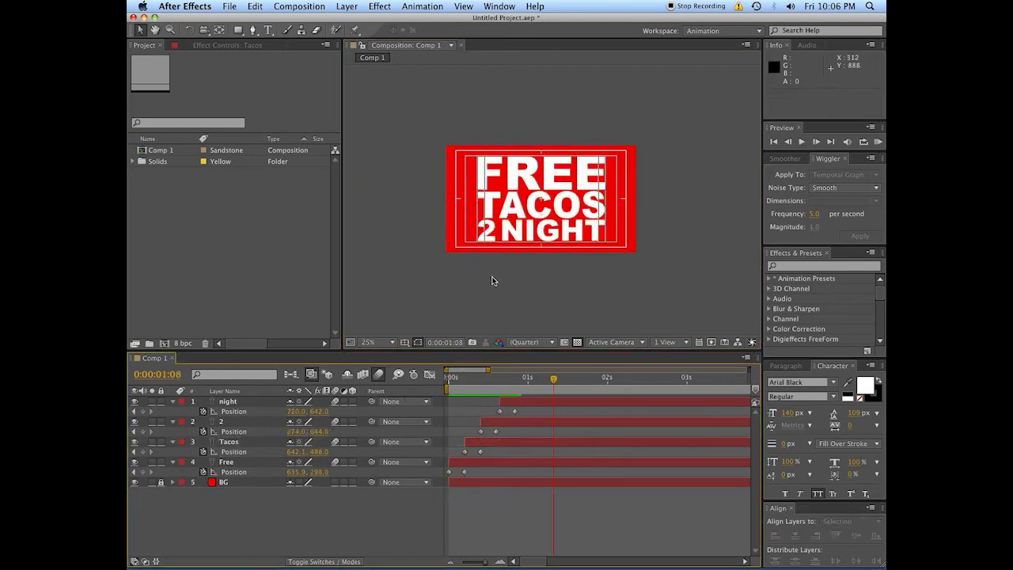
{"action": "scroll", "coordinate": [497, 275], "scroll_direction": "up", "scroll_amount": 2}
{"action": "key", "text": "space"}
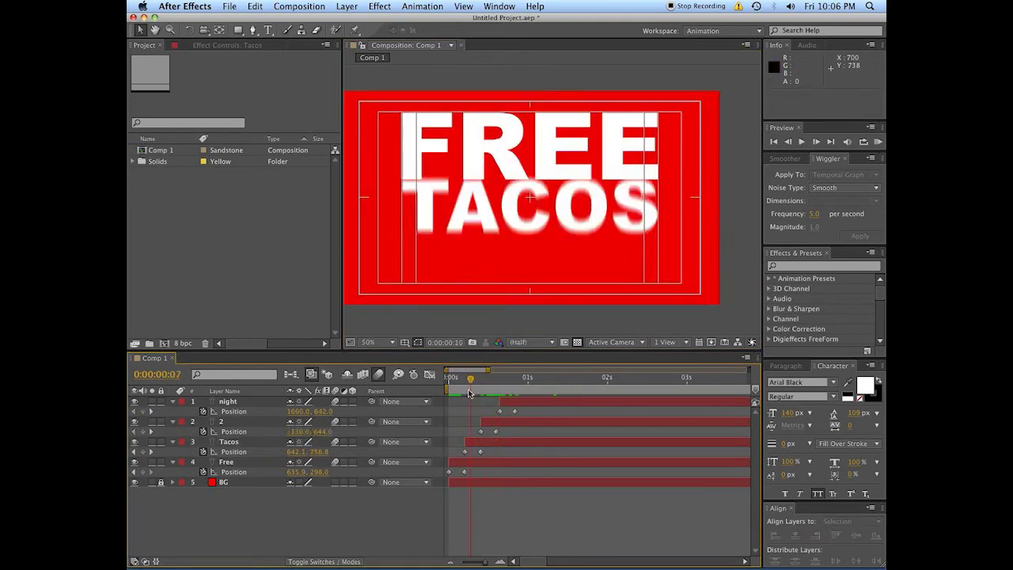
{"action": "key", "text": "space"}
Step: Change the fill colour of TACOS to bright yellow, F6FF00
{"action": "left_click", "coordinate": [234, 442]}
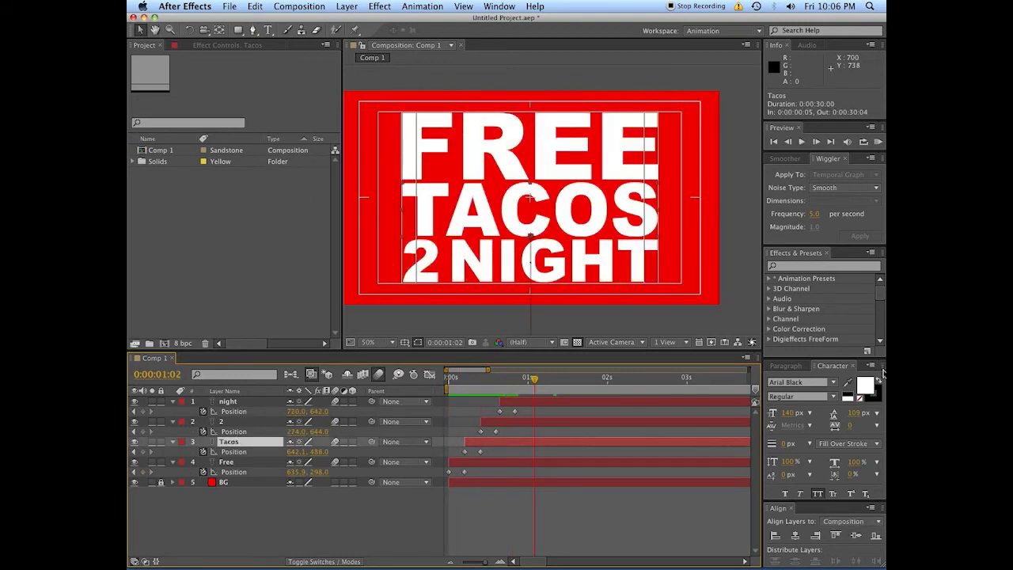
{"action": "left_click", "coordinate": [872, 388]}
{"action": "left_click", "coordinate": [393, 399]}
{"action": "left_click", "coordinate": [388, 273]}
{"action": "left_click", "coordinate": [378, 274]}
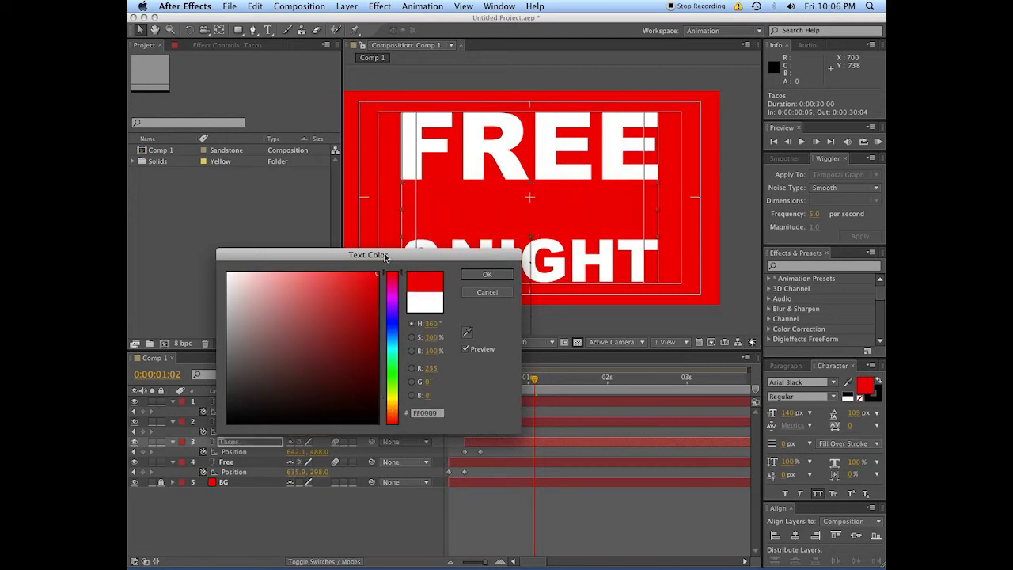
{"action": "left_click", "coordinate": [393, 400]}
{"action": "left_click_drag", "start_coordinate": [392, 402], "coordinate": [394, 398]}
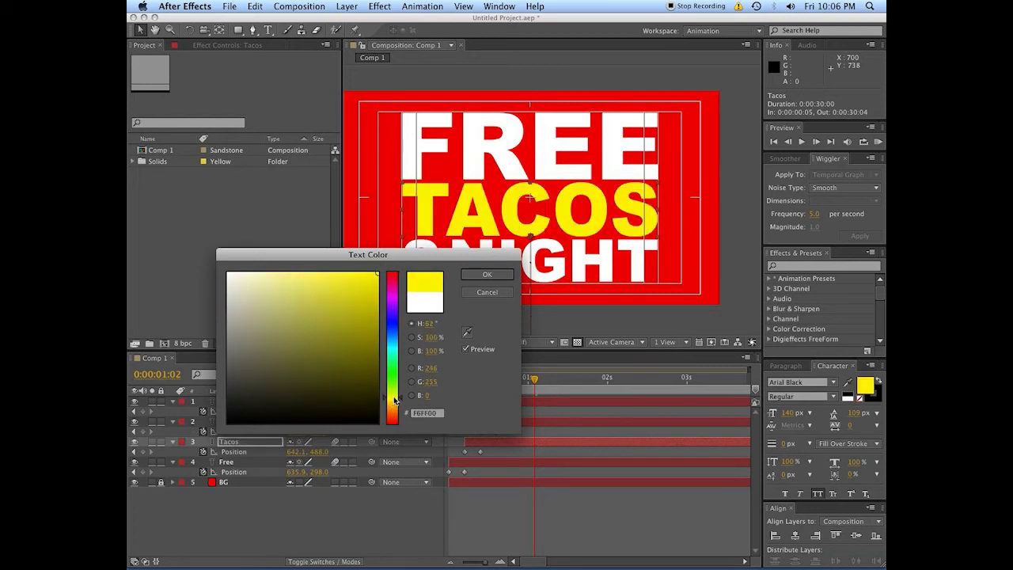
{"action": "left_click", "coordinate": [495, 275]}
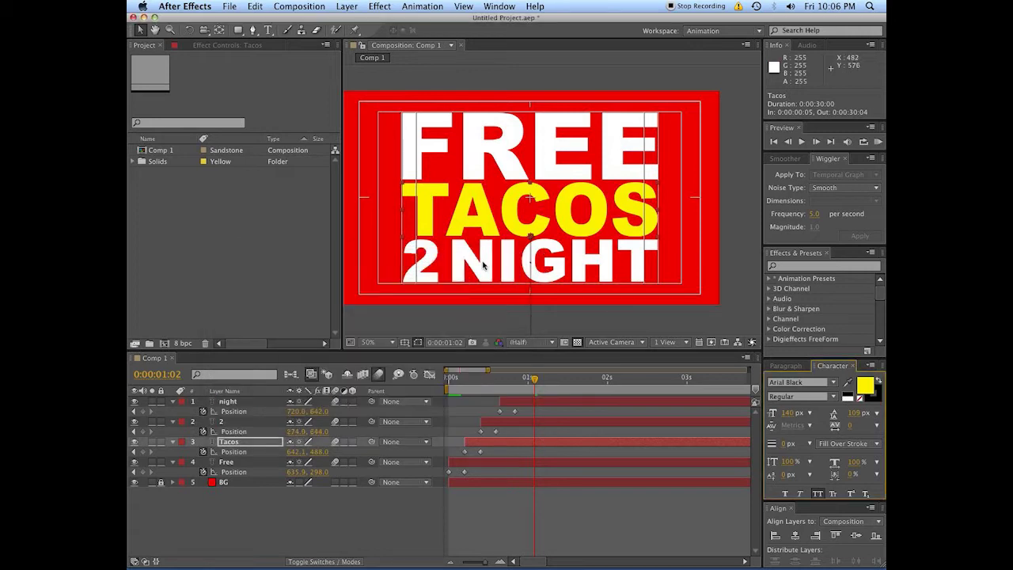
Step: Change the fill colour of NIGHT to green, 41C419
{"action": "left_click", "coordinate": [443, 268]}
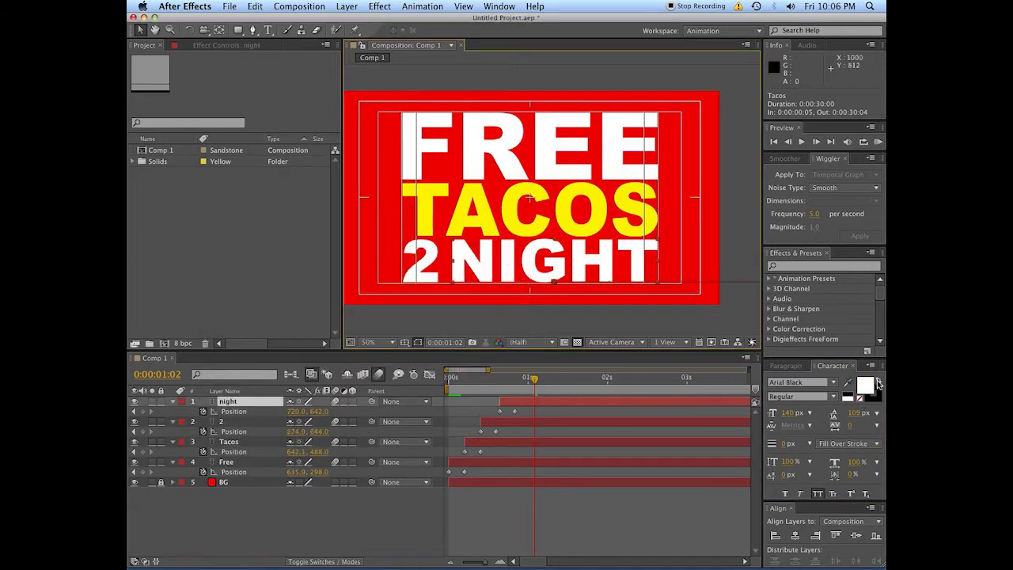
{"action": "left_click", "coordinate": [865, 385]}
{"action": "left_click", "coordinate": [393, 379]}
{"action": "mouse_move", "coordinate": [372, 317]}
{"action": "left_mouse_down"}
{"action": "mouse_move", "coordinate": [379, 285]}
{"action": "mouse_move", "coordinate": [350, 320]}
{"action": "mouse_move", "coordinate": [360, 307]}
{"action": "left_mouse_up"}
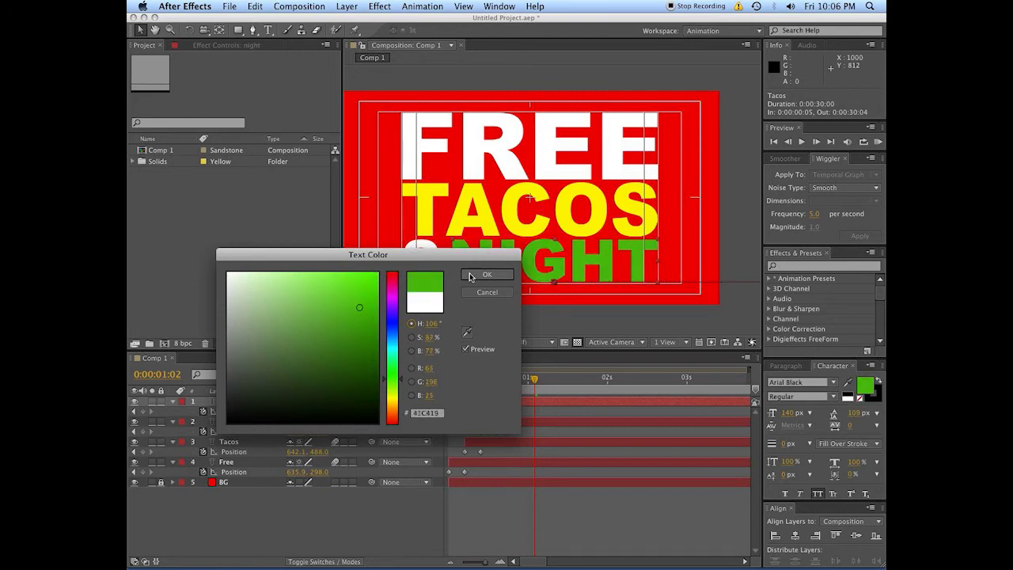
{"action": "left_click", "coordinate": [468, 275]}
Step: Clear the layer selection and preview the recoloured word animation
{"action": "key", "text": "super+a"}
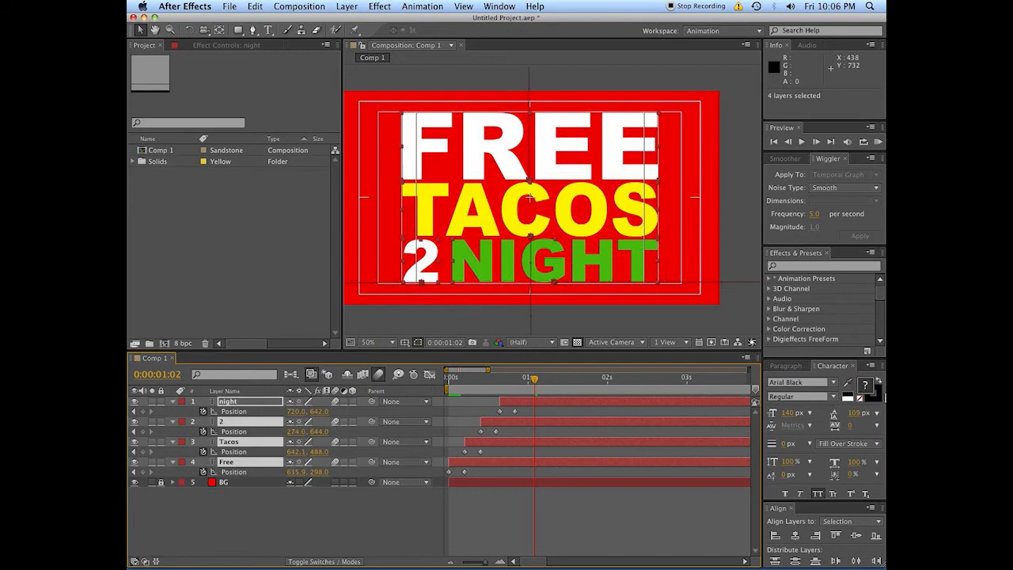
{"action": "left_click", "coordinate": [625, 516]}
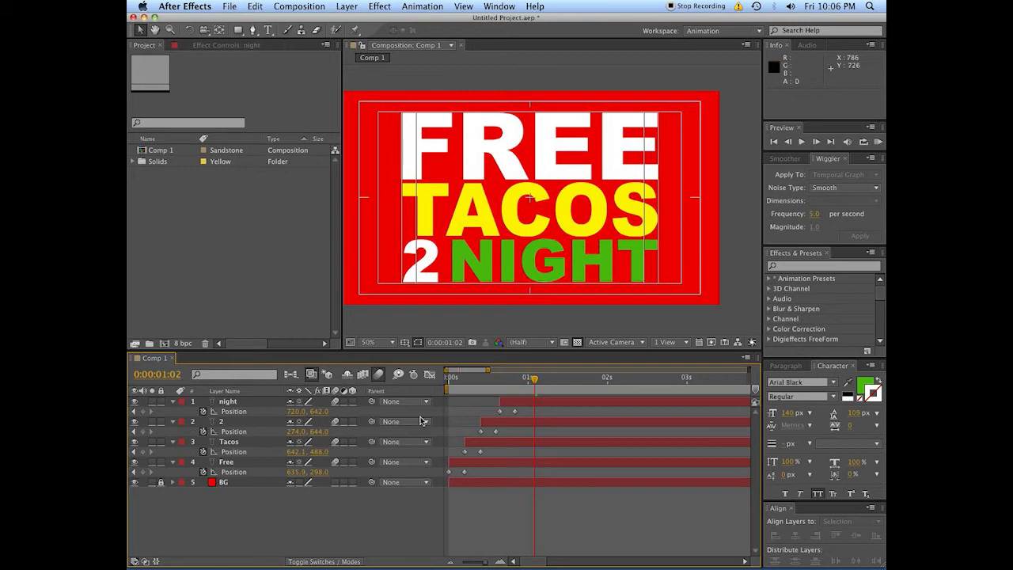
{"action": "key", "text": "space"}
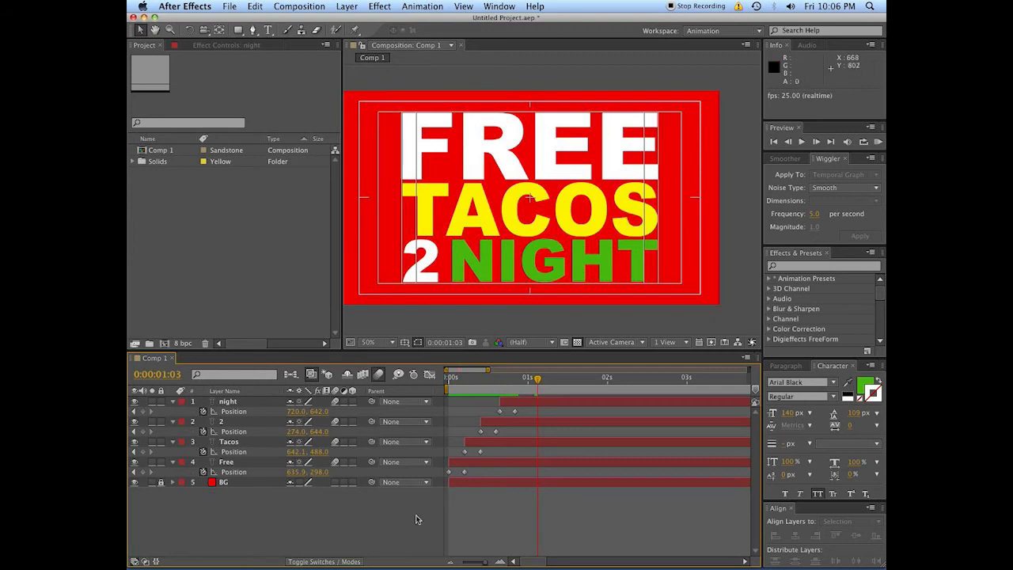
{"action": "key", "text": "space"}
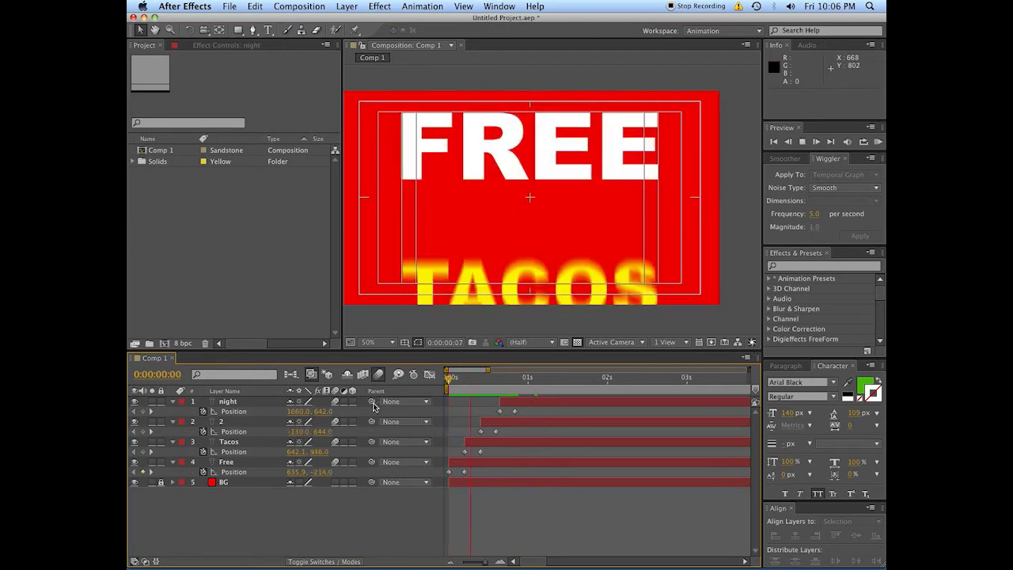
{"action": "key", "text": "space"}
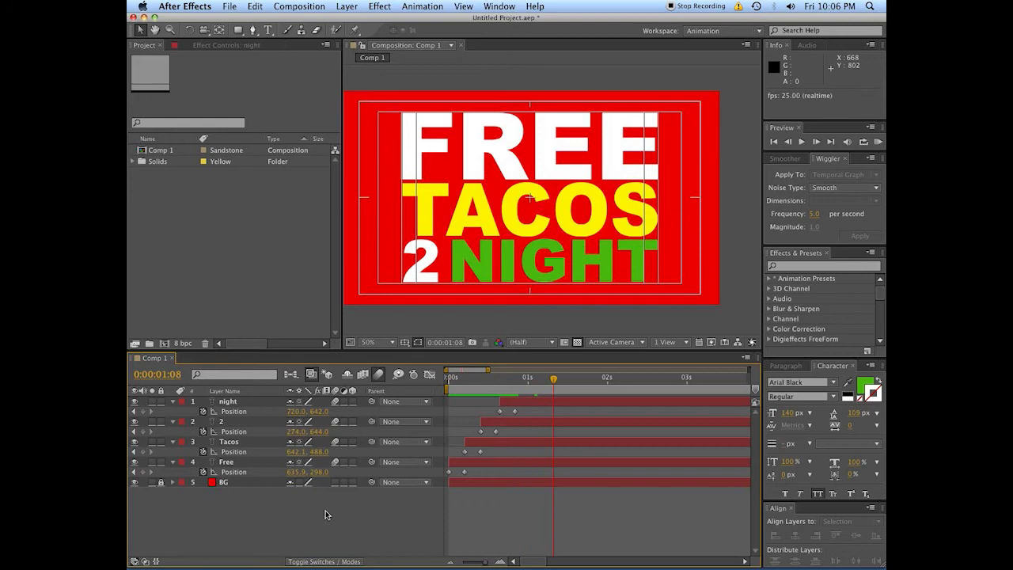
Step: Pre-compose the four text layers into a composition named Text Wall, moving all attributes, and preview it
{"action": "left_click", "coordinate": [245, 461]}
{"action": "left_click", "coordinate": [245, 402], "text": "shift"}
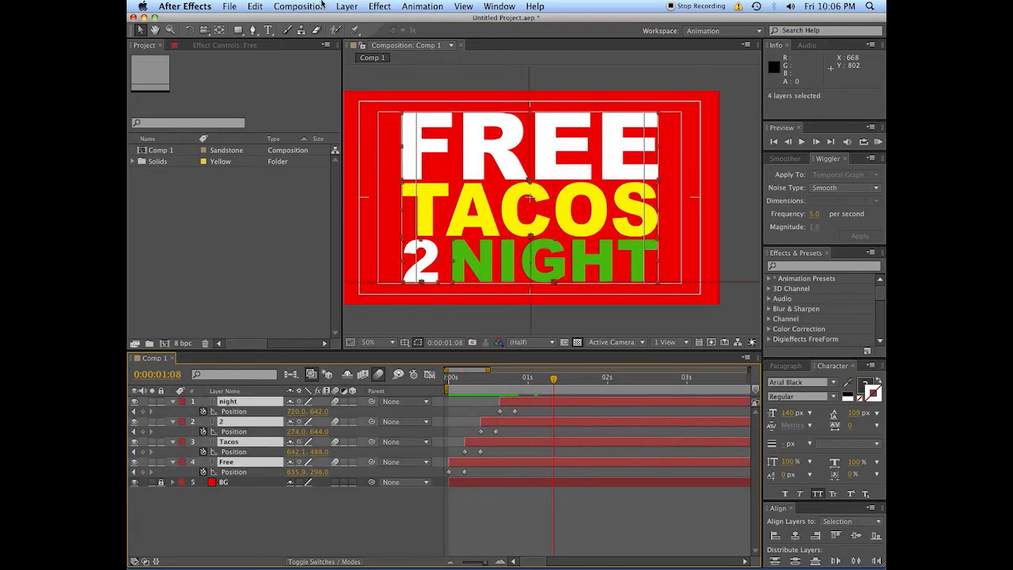
{"action": "left_click", "coordinate": [346, 6]}
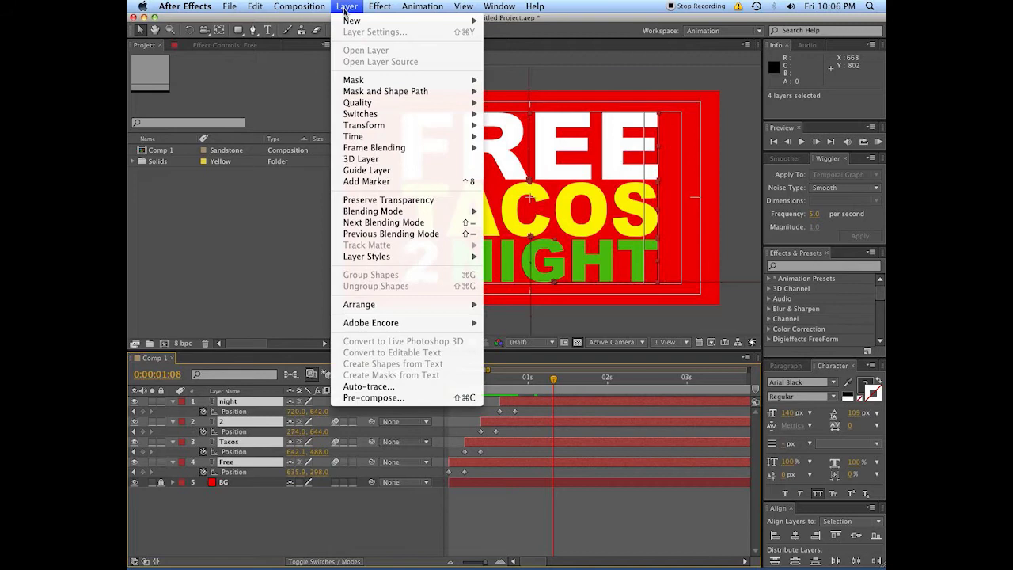
{"action": "left_click", "coordinate": [356, 397]}
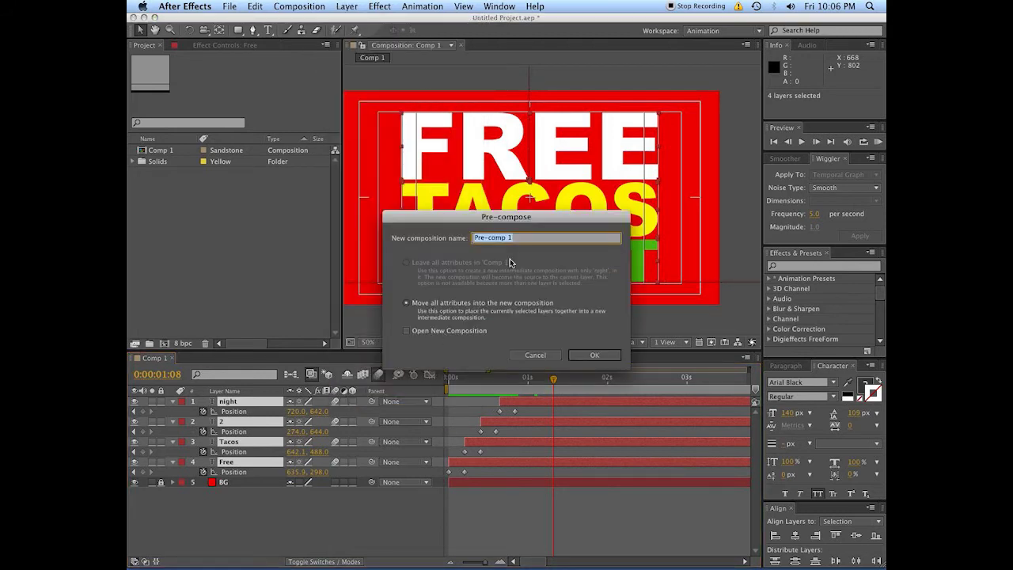
{"action": "type", "text": "Text Wall"}
{"action": "key", "text": "Return"}
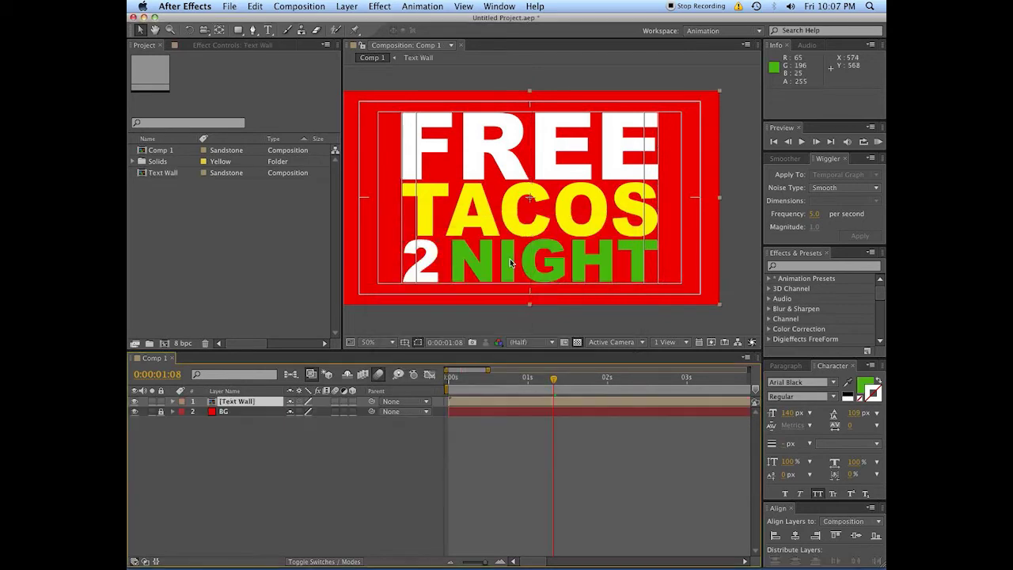
{"action": "key", "text": "KP_0"}
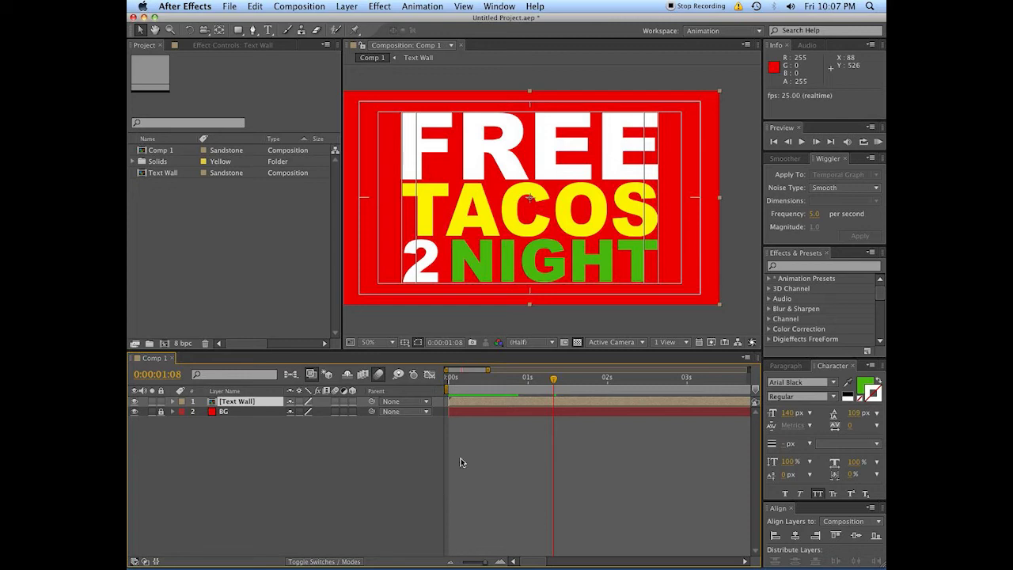
Step: Add a one-node 50 mm camera with depth of field enabled to the main composition
{"action": "left_click", "coordinate": [261, 480]}
{"action": "right_click", "coordinate": [260, 480]}
{"action": "mouse_move", "coordinate": [393, 457]}
{"action": "left_click", "coordinate": [431, 507]}
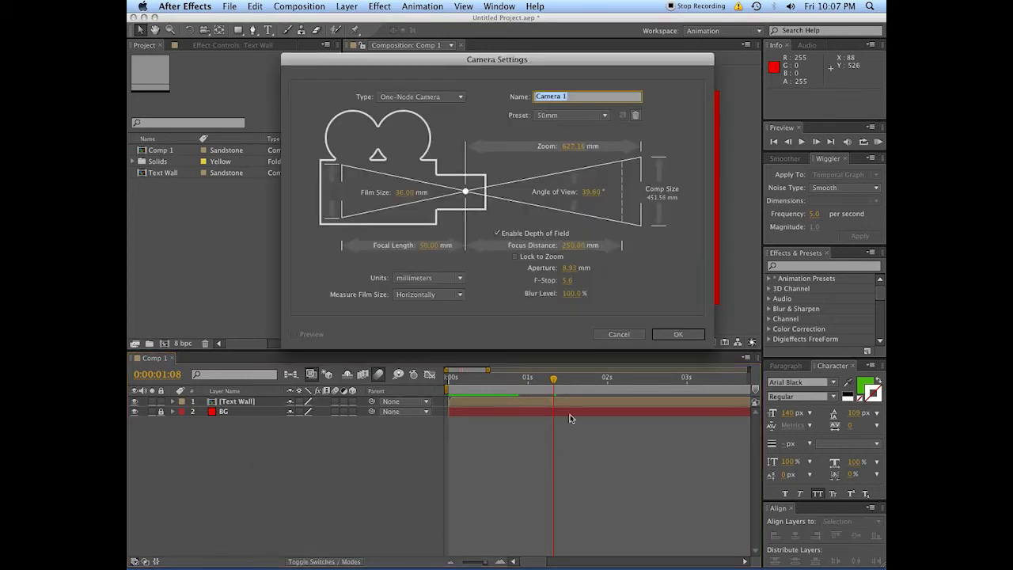
{"action": "left_click", "coordinate": [679, 334]}
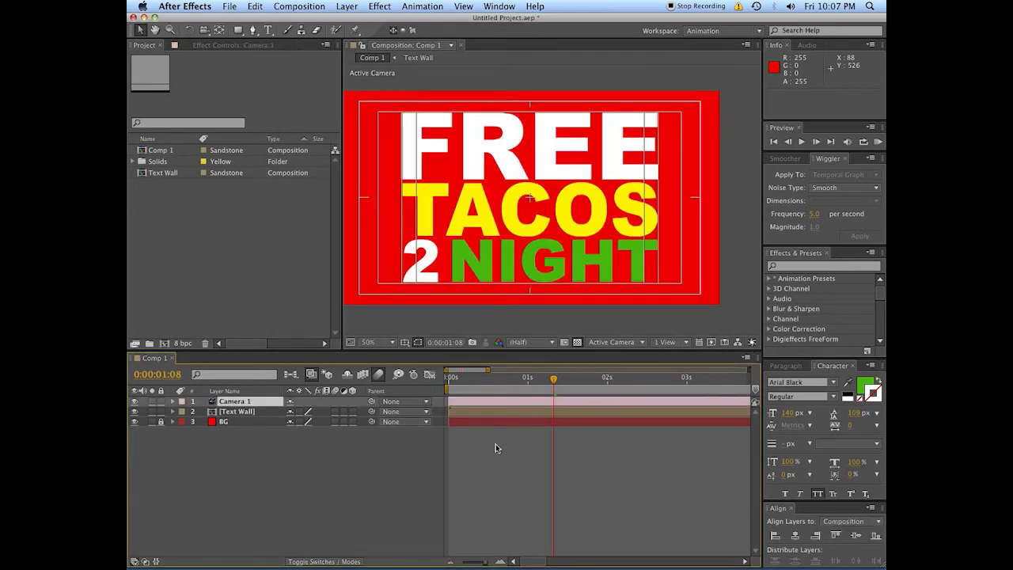
Step: Split the Text Wall layer at 0:00:01:08 into two copies, one ending and the other starting there
{"action": "left_click", "coordinate": [551, 412]}
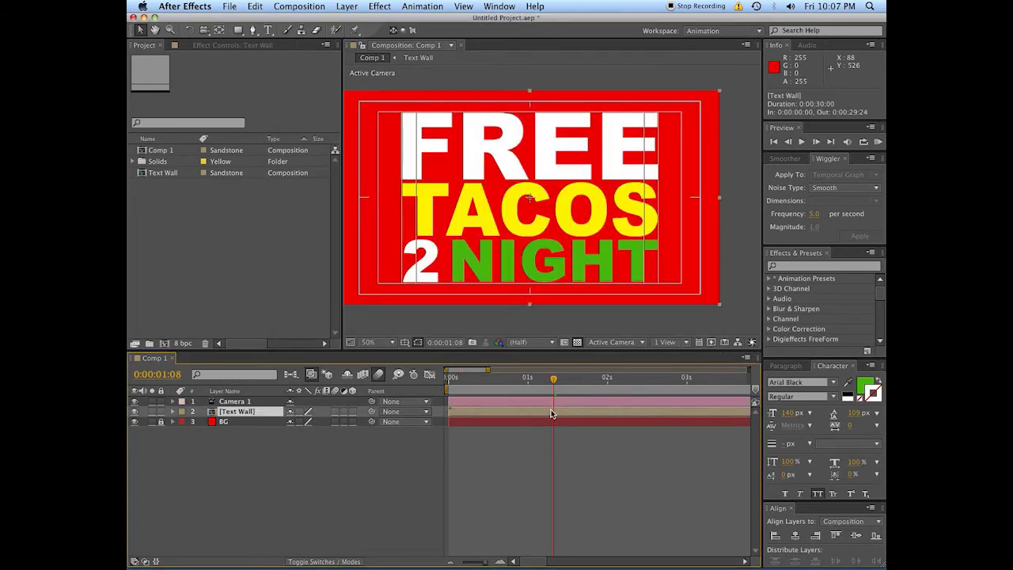
{"action": "left_click", "coordinate": [529, 427]}
{"action": "left_click", "coordinate": [545, 413]}
{"action": "key", "text": "super+d"}
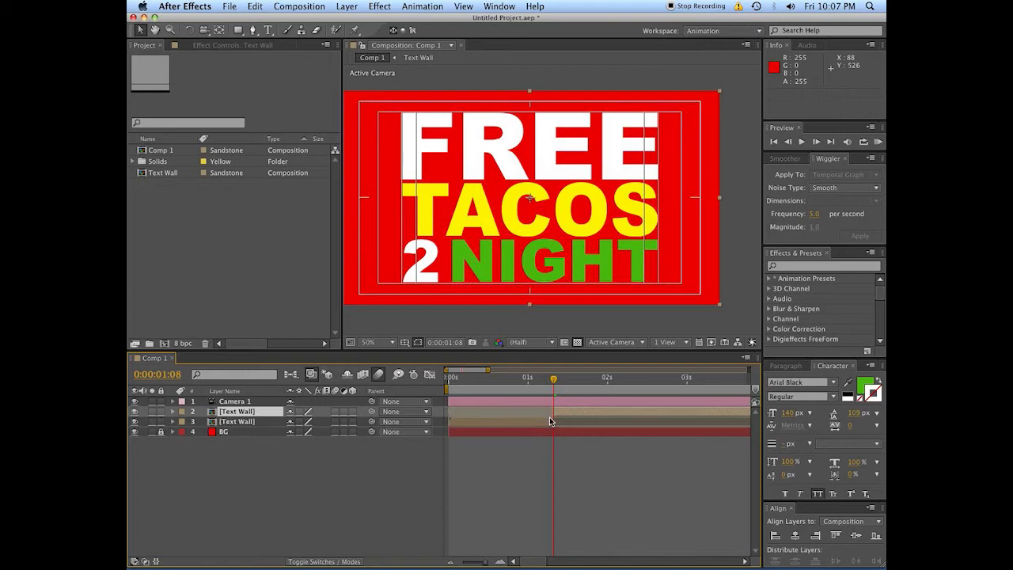
{"action": "left_click", "coordinate": [570, 472]}
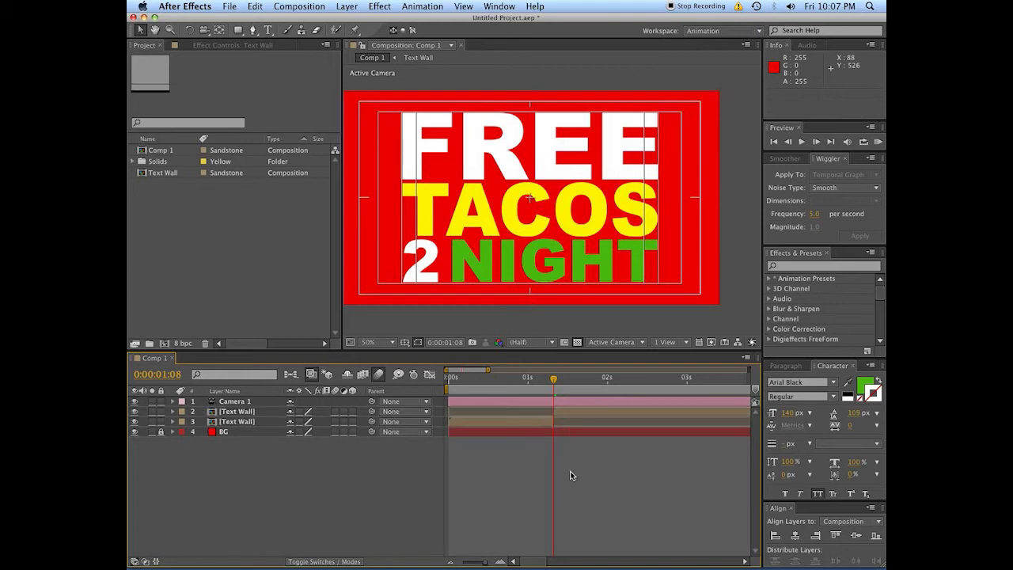
{"action": "left_click", "coordinate": [565, 412]}
{"action": "key", "text": "alt+bracketleft"}
{"action": "left_click", "coordinate": [540, 423]}
{"action": "key", "text": "alt+bracketright"}
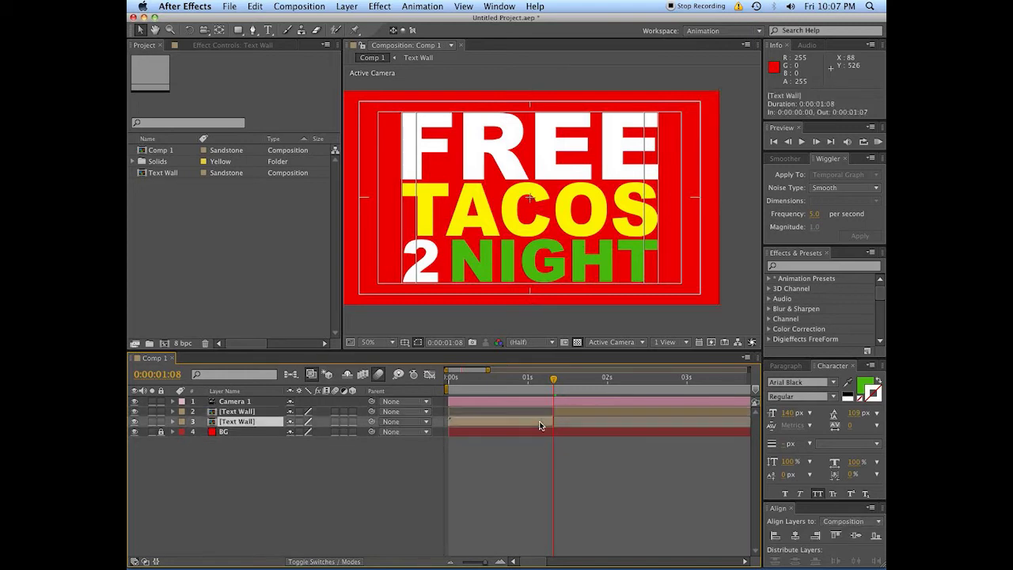
Step: Make the Text Wall copy starting at 0:00:01:08 a 3D layer and move its anchor point to the text's left edge
{"action": "left_click", "coordinate": [568, 411]}
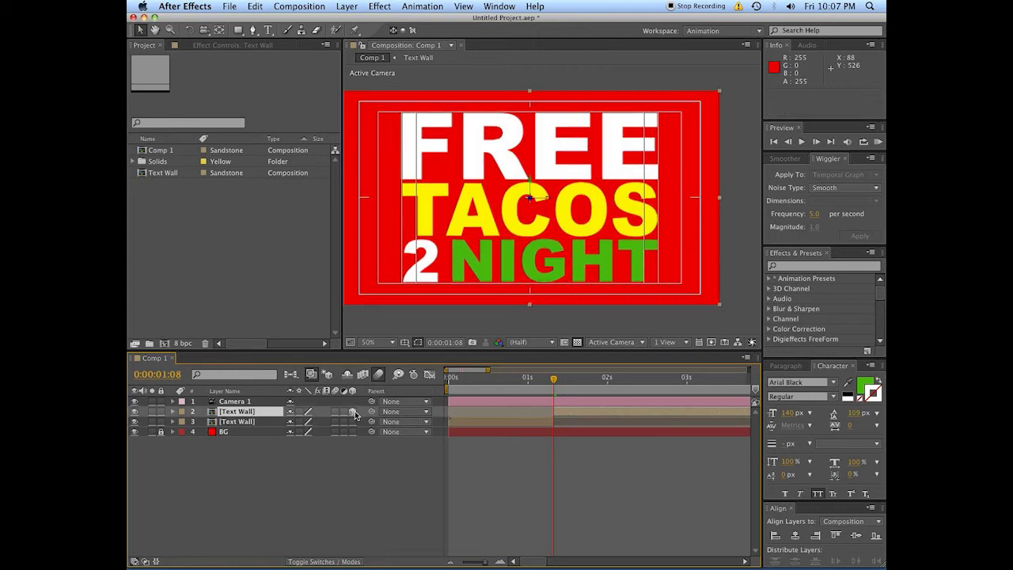
{"action": "key", "text": "w"}
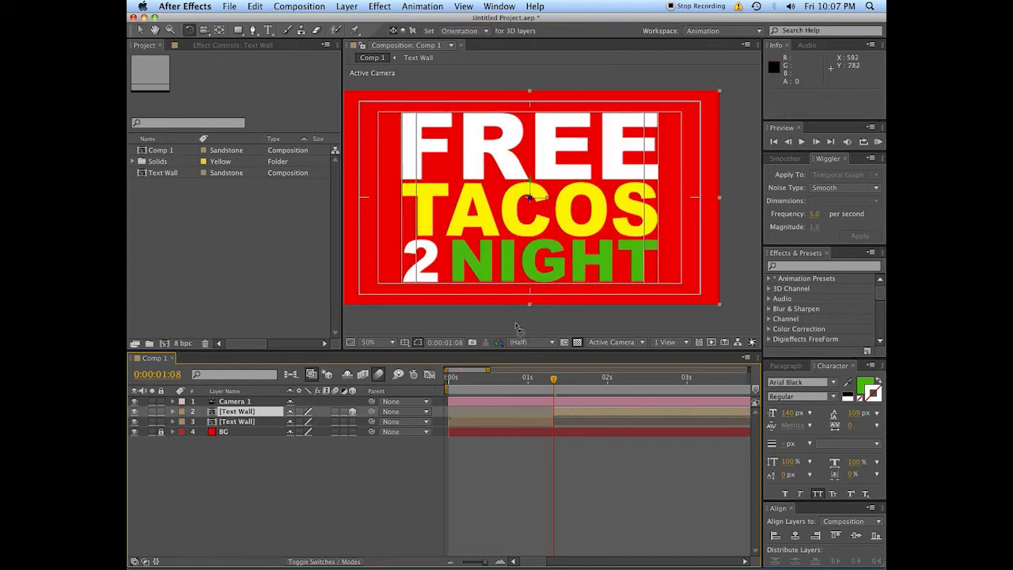
{"action": "key", "text": "v"}
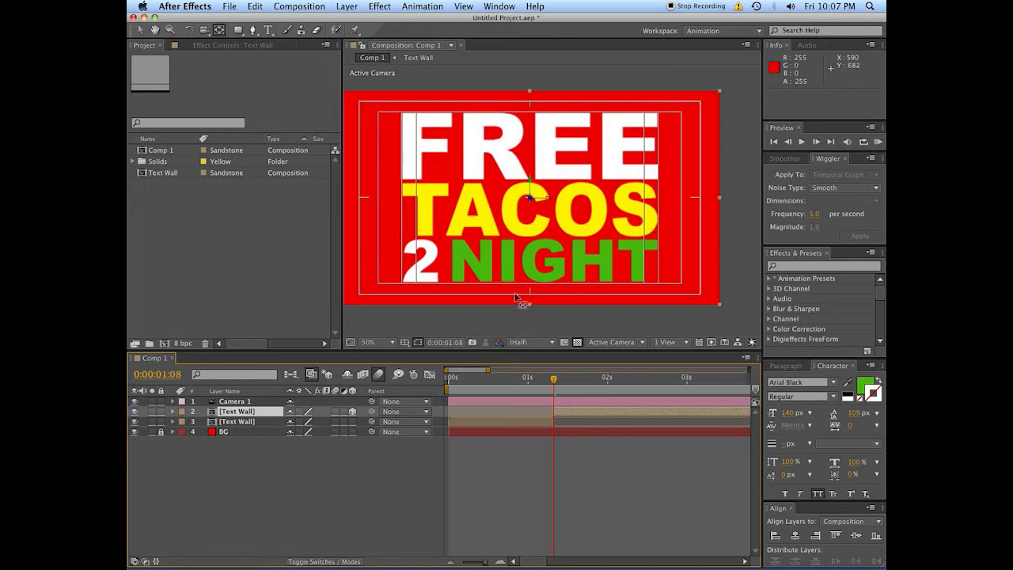
{"action": "left_click", "coordinate": [224, 32]}
{"action": "left_click_drag", "start_coordinate": [529, 198], "coordinate": [403, 215]}
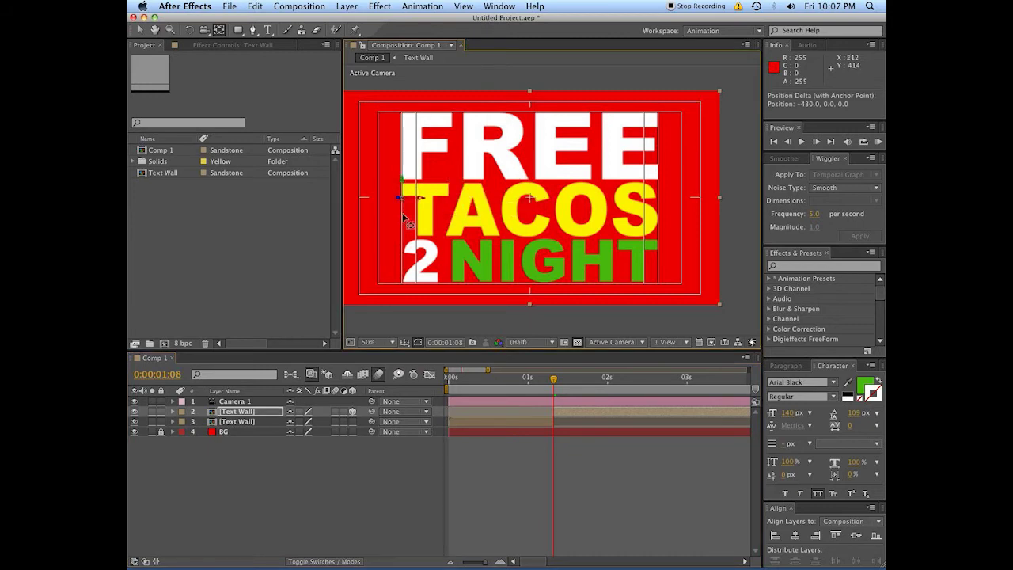
Step: Fine-tune the anchor point horizontally so it sits exactly on the guide at the left edge of the lettering
{"action": "key", "text": "period"}
{"action": "key", "text": "period"}
{"action": "key", "text": "space"}
{"action": "left_click_drag", "start_coordinate": [349, 195], "coordinate": [755, 228]}
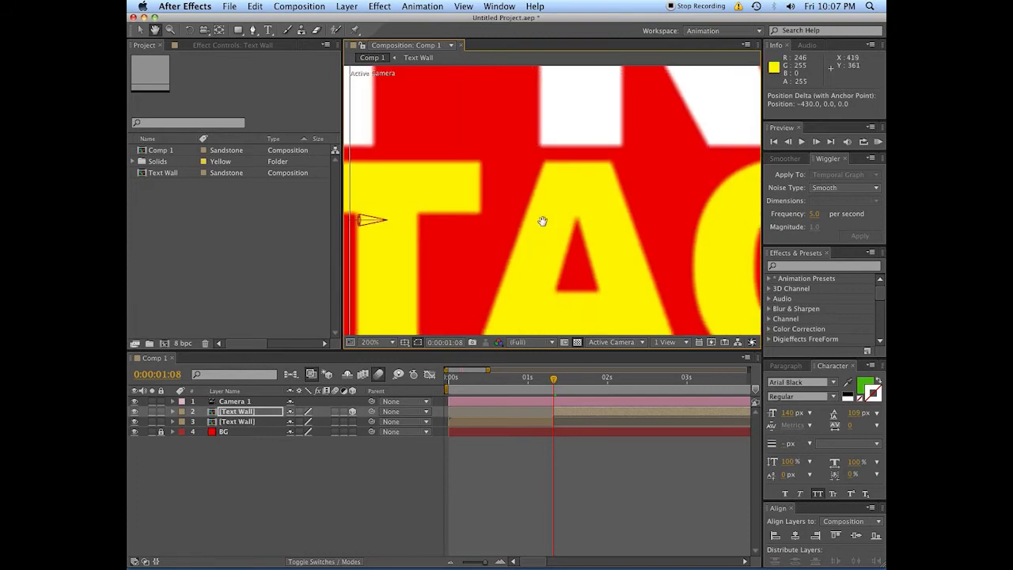
{"action": "left_click_drag", "start_coordinate": [416, 226], "coordinate": [630, 246]}
{"action": "key", "text": "period"}
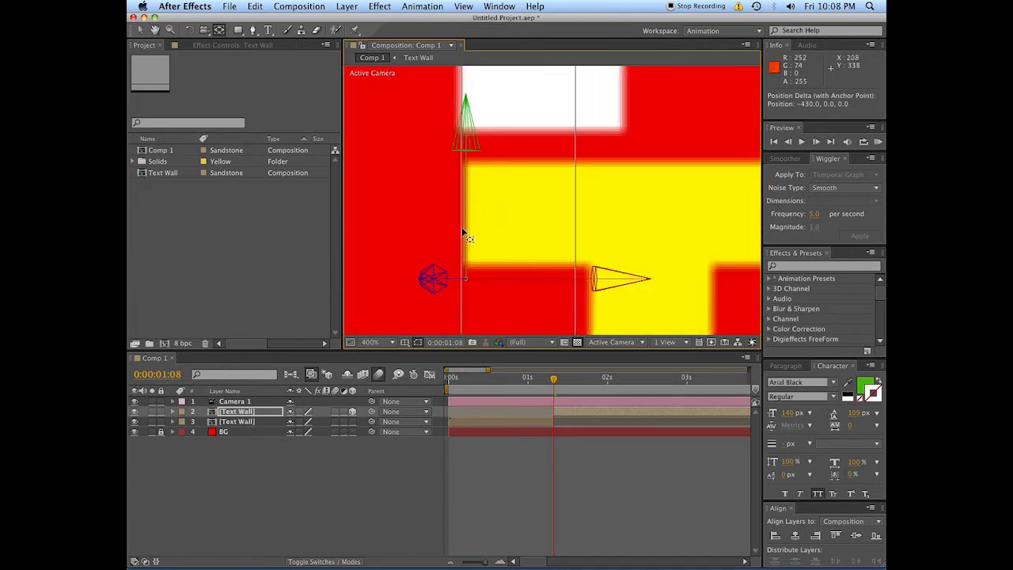
{"action": "left_click_drag", "start_coordinate": [467, 281], "coordinate": [462, 282]}
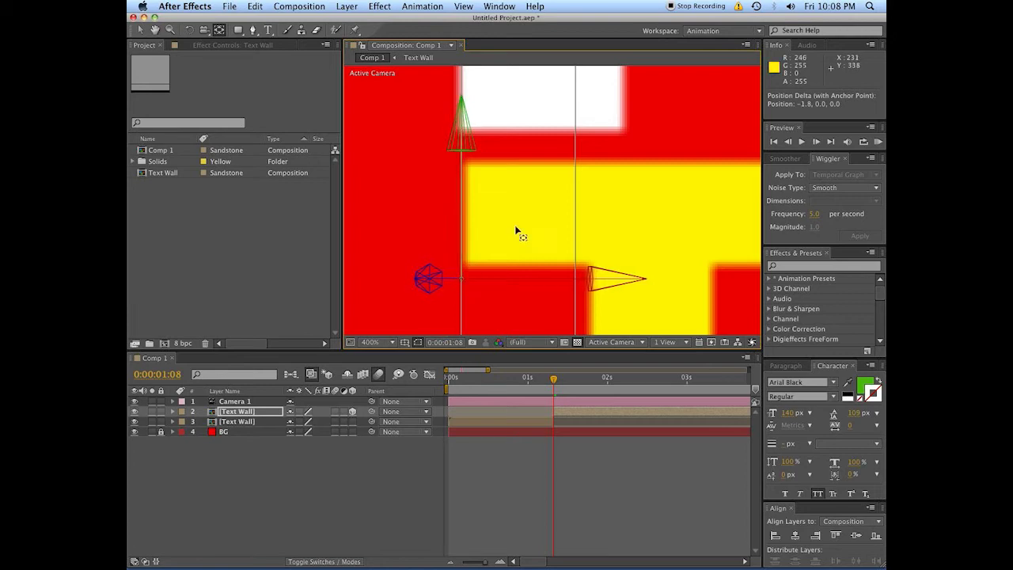
{"action": "key", "text": "comma"}
{"action": "key", "text": "comma"}
{"action": "key", "text": "comma"}
{"action": "key", "text": "space"}
{"action": "left_click_drag", "start_coordinate": [630, 241], "coordinate": [499, 237]}
{"action": "left_click", "coordinate": [438, 512]}
Step: Add a full-size rectangular mask to the 3D Text Wall layer and narrow it to the left half of the frame
{"action": "left_click", "coordinate": [601, 412]}
{"action": "key", "text": "v"}
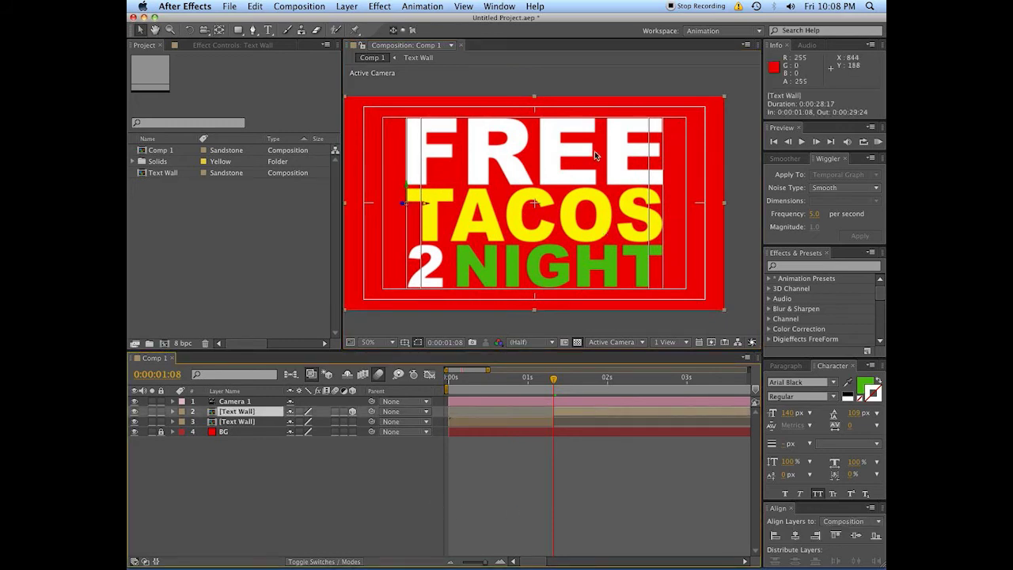
{"action": "double_click", "coordinate": [237, 32]}
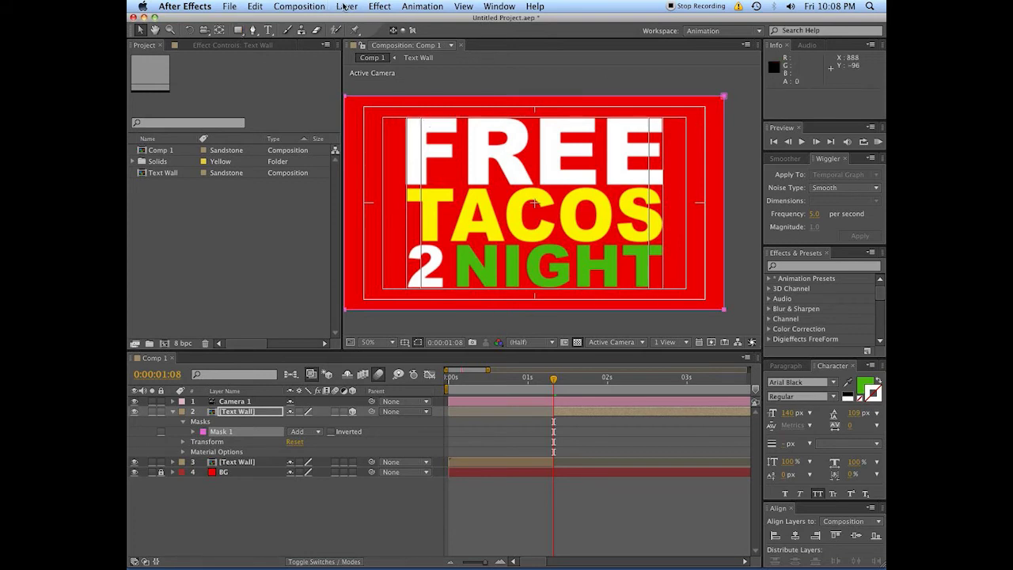
{"action": "left_click", "coordinate": [347, 7]}
{"action": "mouse_move", "coordinate": [364, 82]}
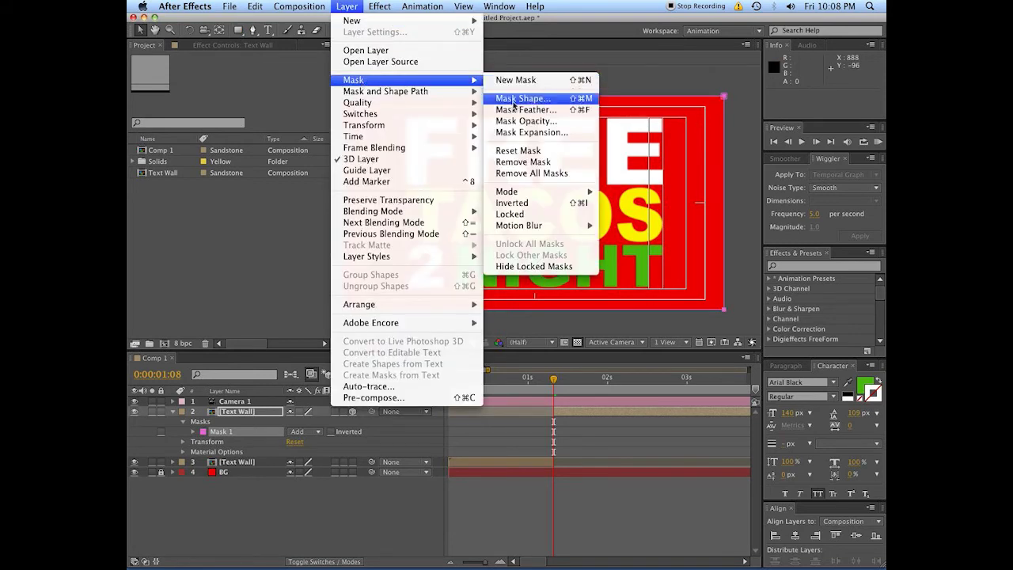
{"action": "left_click", "coordinate": [559, 494]}
{"action": "left_click", "coordinate": [724, 96]}
{"action": "left_click_drag", "start_coordinate": [725, 202], "coordinate": [536, 205]}
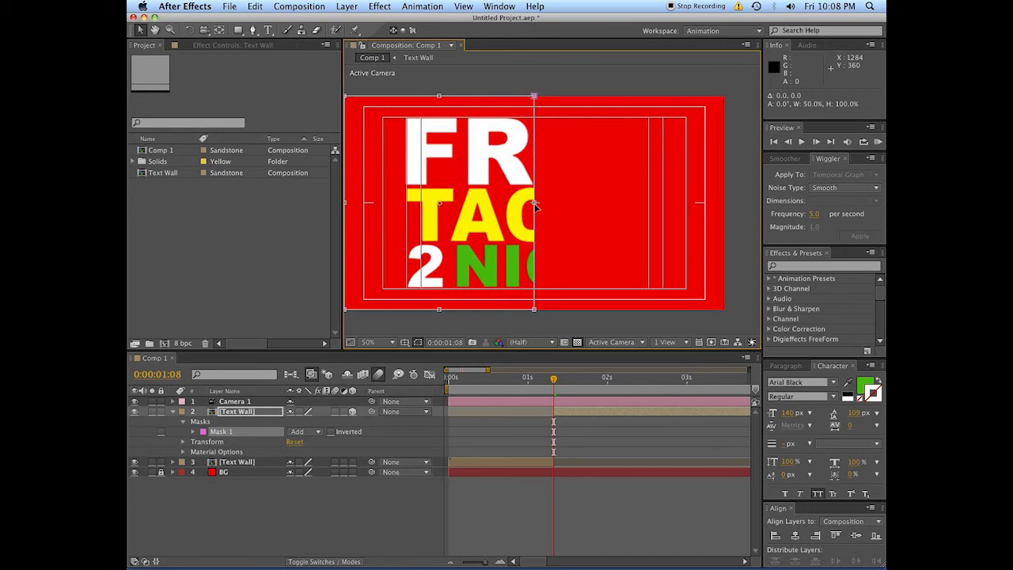
Step: Align the mask's right edge precisely with the centre mark of the composition
{"action": "scroll", "coordinate": [535, 206], "scroll_direction": "up", "scroll_amount": 3}
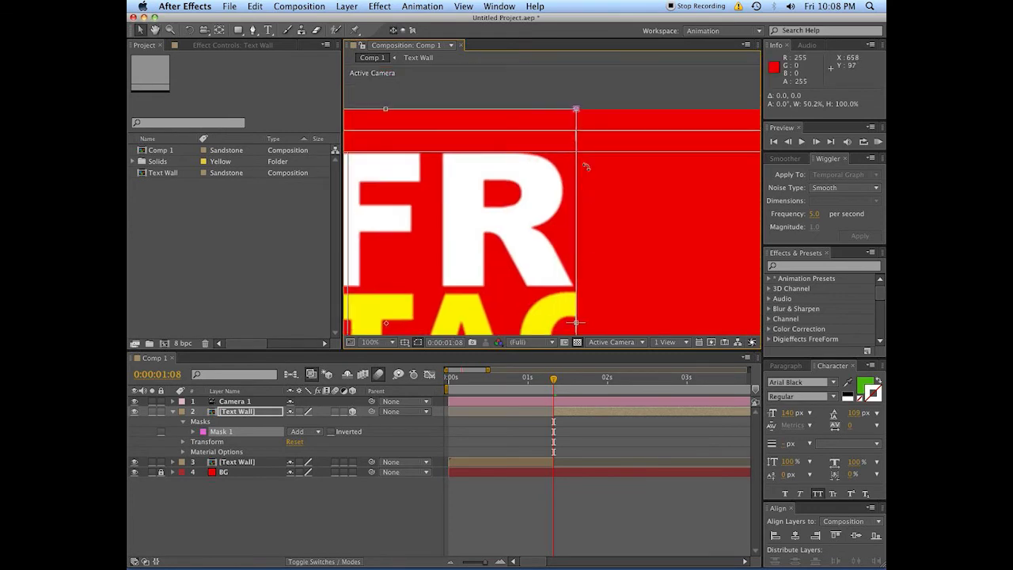
{"action": "scroll", "coordinate": [586, 166], "scroll_direction": "up", "scroll_amount": 2}
{"action": "key", "text": "space"}
{"action": "left_click_drag", "start_coordinate": [619, 151], "coordinate": [572, 231]}
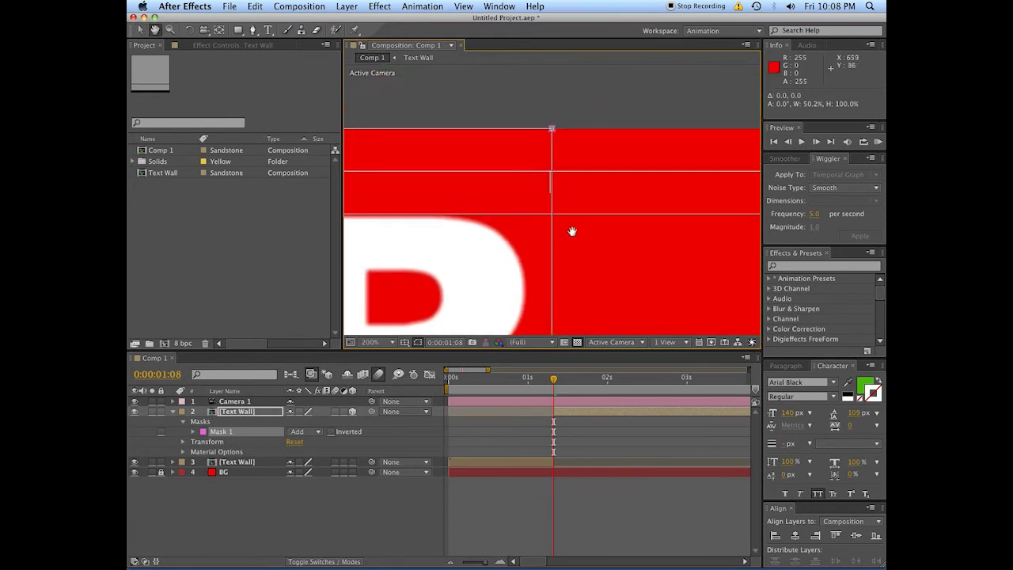
{"action": "left_click_drag", "start_coordinate": [597, 267], "coordinate": [585, 148]}
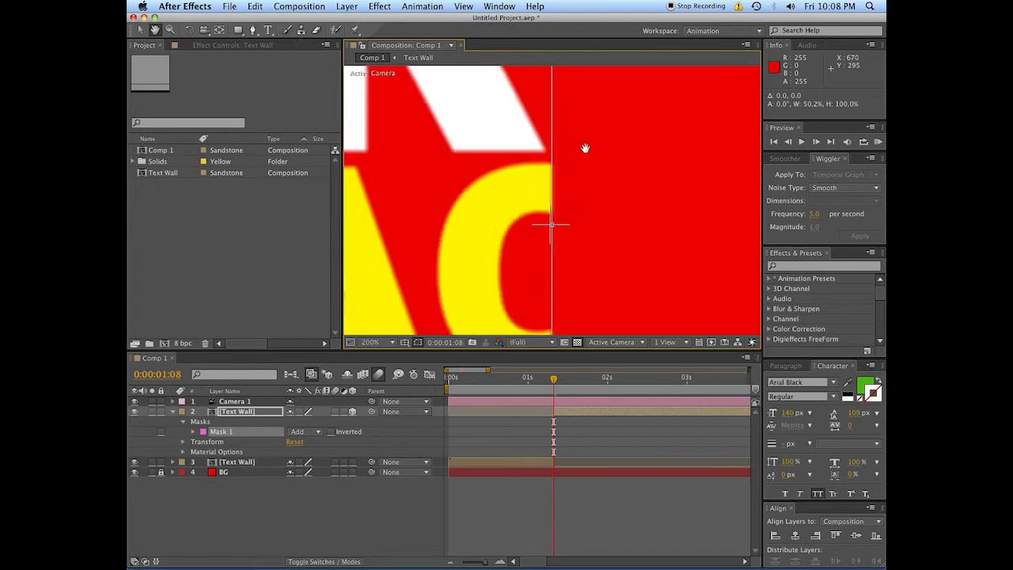
{"action": "scroll", "coordinate": [546, 209], "scroll_direction": "up", "scroll_amount": 2}
{"action": "left_click_drag", "start_coordinate": [539, 199], "coordinate": [534, 202]}
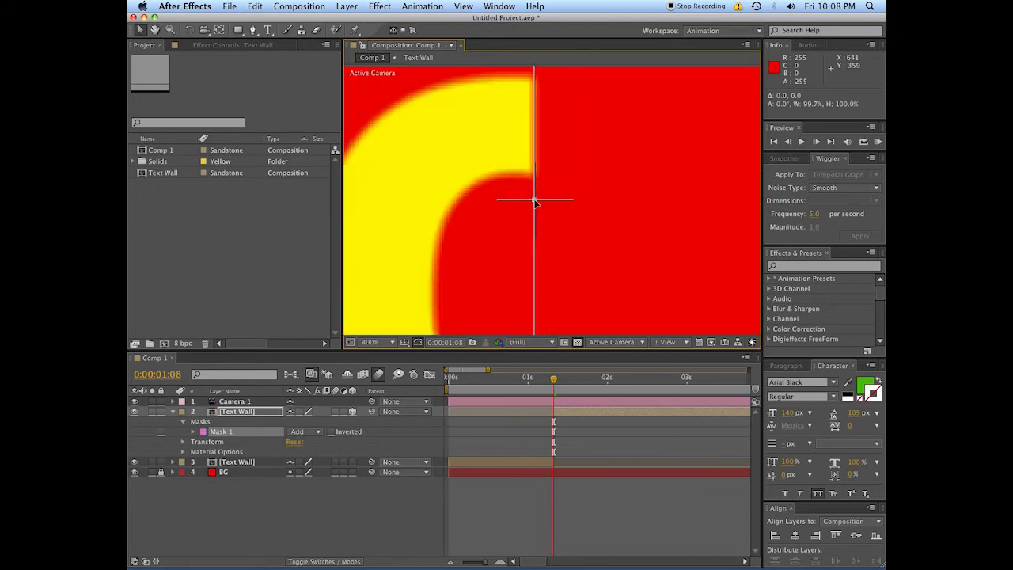
{"action": "scroll", "coordinate": [593, 205], "scroll_direction": "down", "scroll_amount": 5}
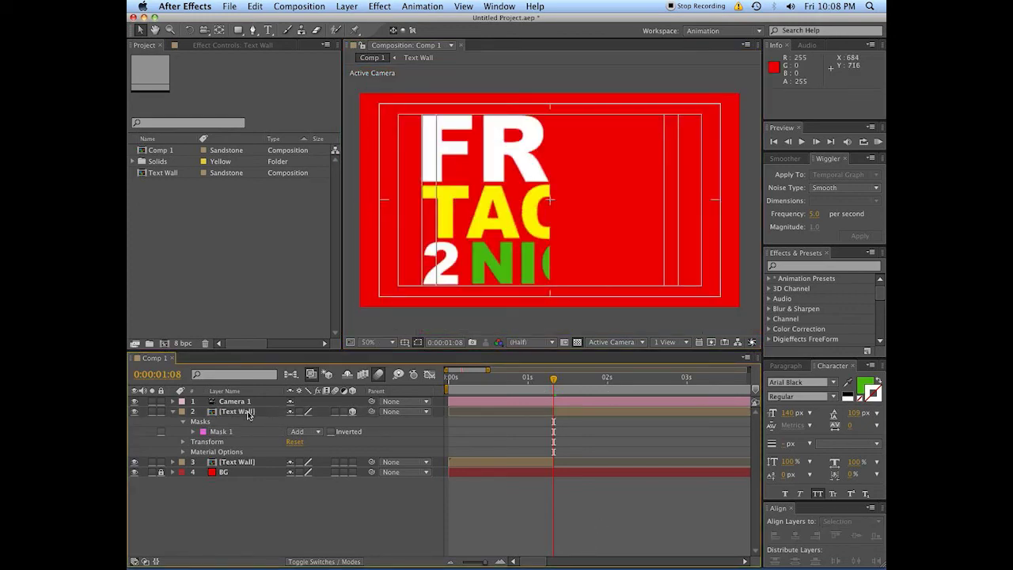
Step: Duplicate the masked Text Wall layer and invert the duplicate's mask so it covers the right half of the text
{"action": "left_click", "coordinate": [249, 413]}
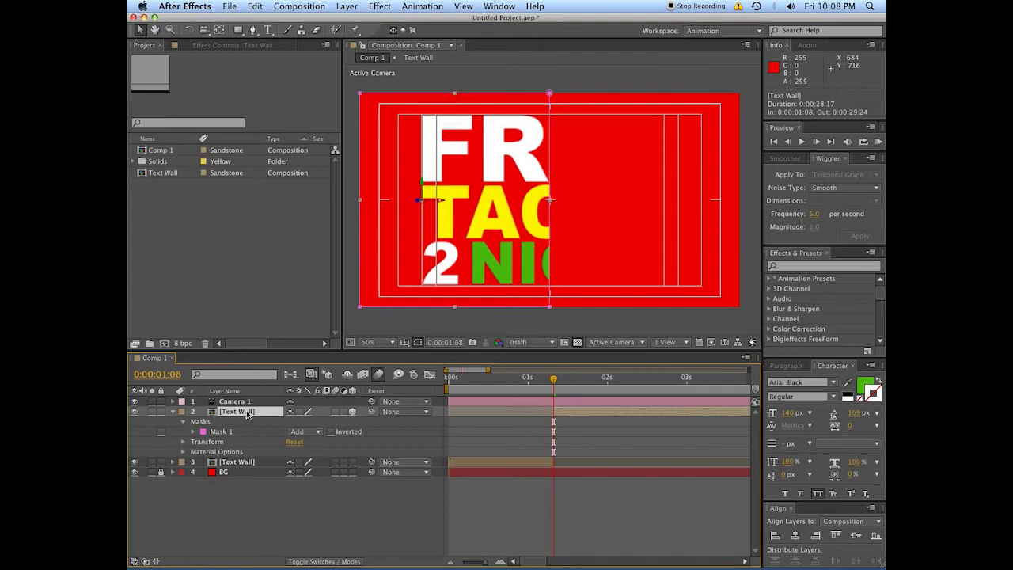
{"action": "key", "text": "super+d"}
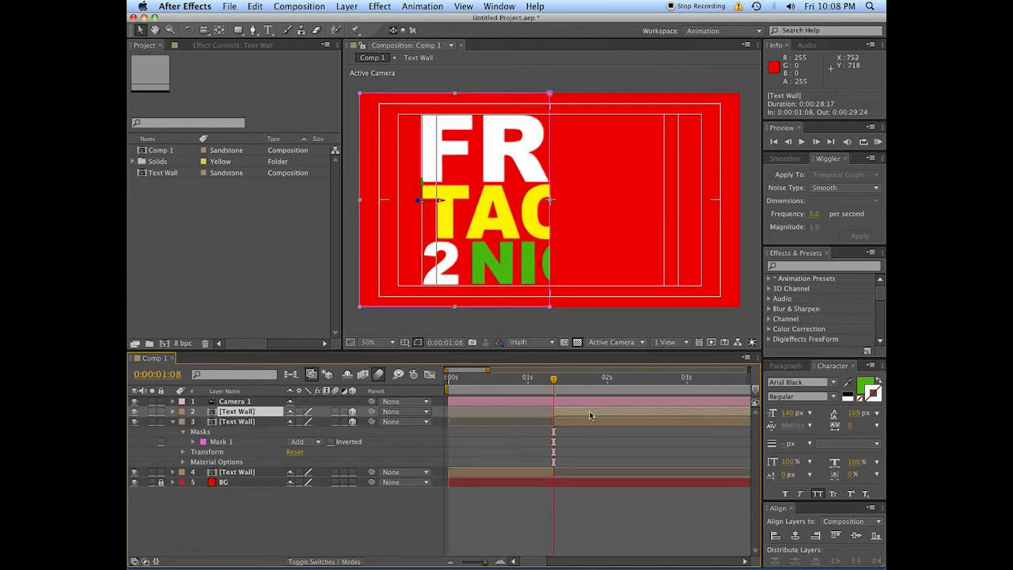
{"action": "key", "text": "m"}
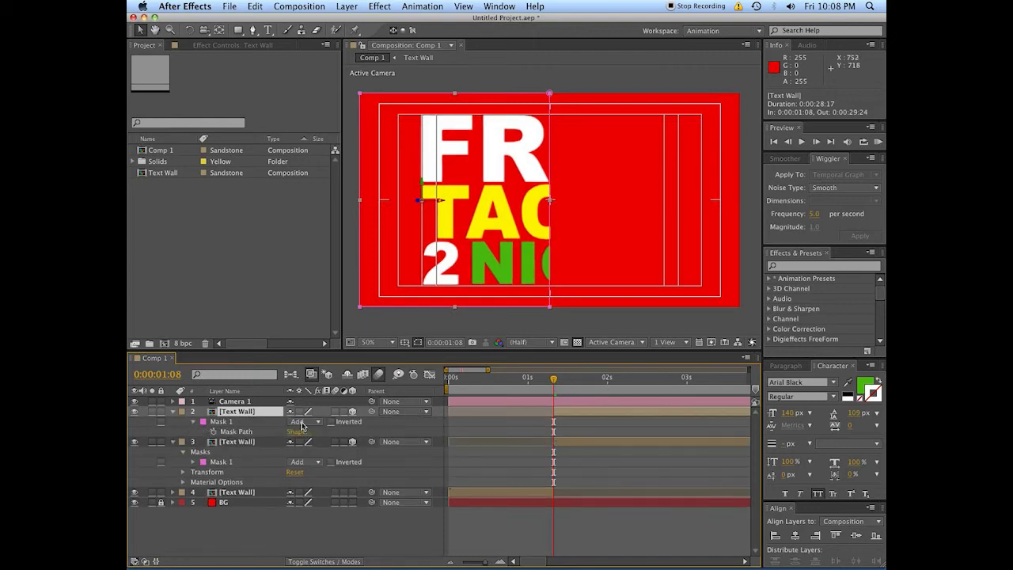
{"action": "left_click", "coordinate": [303, 423]}
{"action": "left_click", "coordinate": [365, 424]}
{"action": "left_click", "coordinate": [365, 424]}
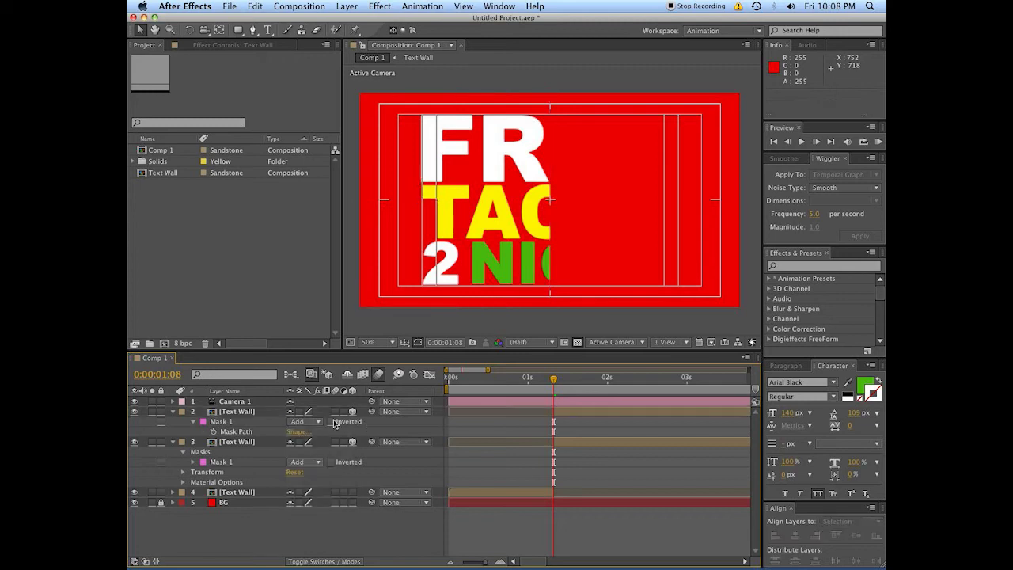
{"action": "left_click", "coordinate": [332, 423]}
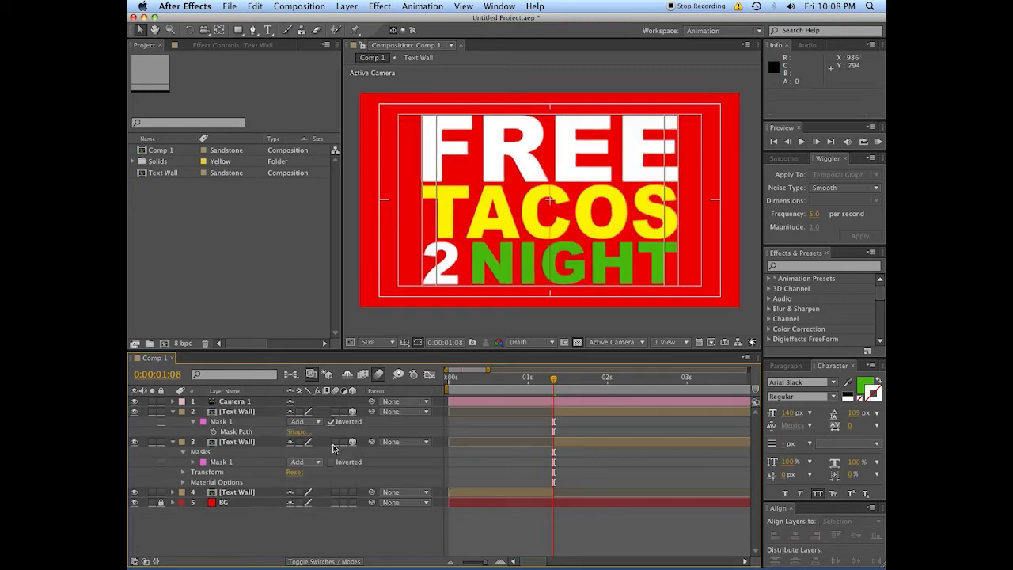
{"action": "scroll", "coordinate": [617, 258], "scroll_direction": "up", "scroll_amount": 1}
{"action": "key", "text": "space"}
{"action": "left_click_drag", "start_coordinate": [606, 264], "coordinate": [553, 250]}
{"action": "scroll", "coordinate": [535, 320], "scroll_direction": "down", "scroll_amount": 1}
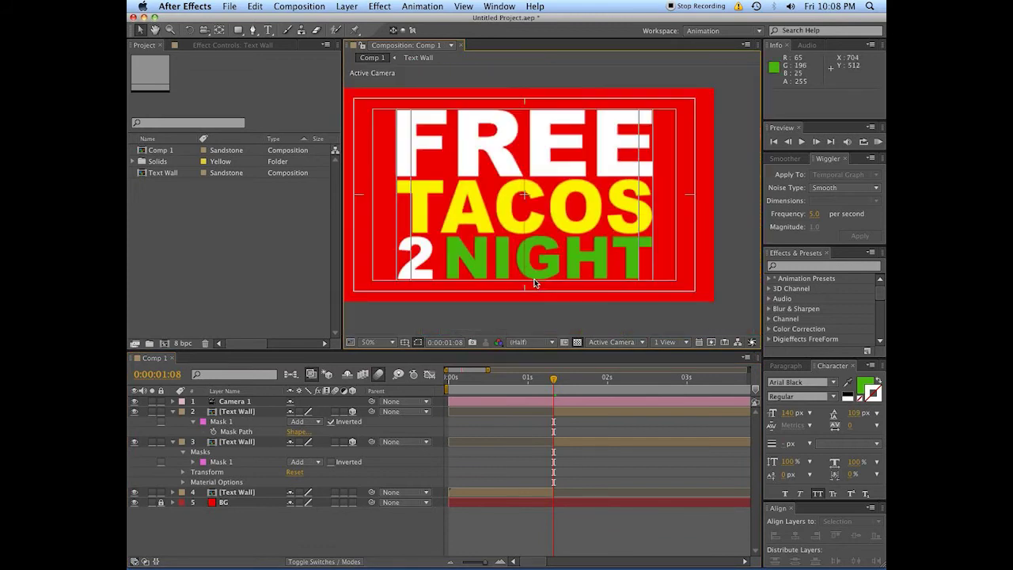
Step: Move the anchor point of the inverted-mask Text Wall layer to the right edge of the lettering
{"action": "left_click_drag", "start_coordinate": [554, 385], "coordinate": [558, 385]}
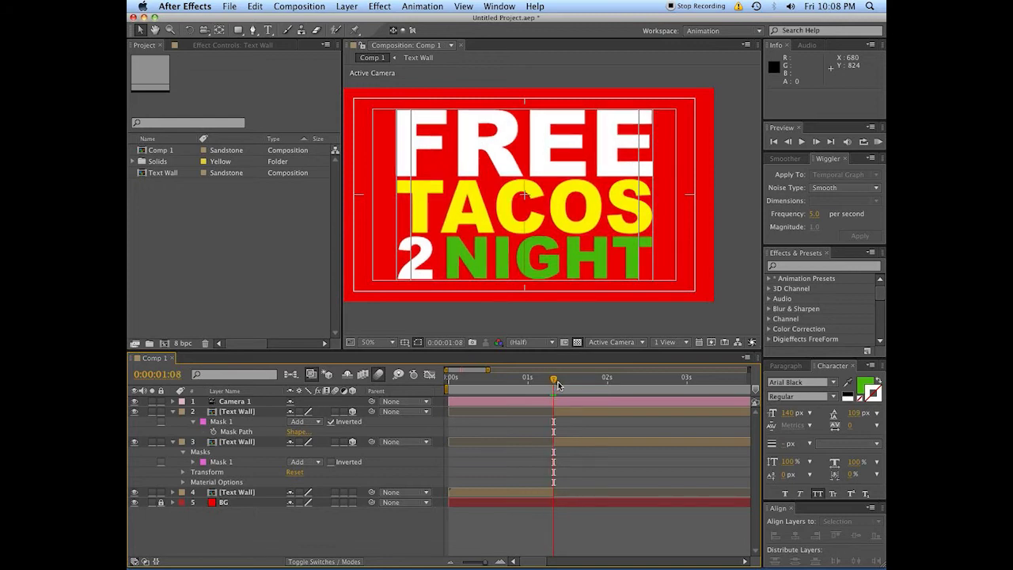
{"action": "left_click", "coordinate": [567, 412]}
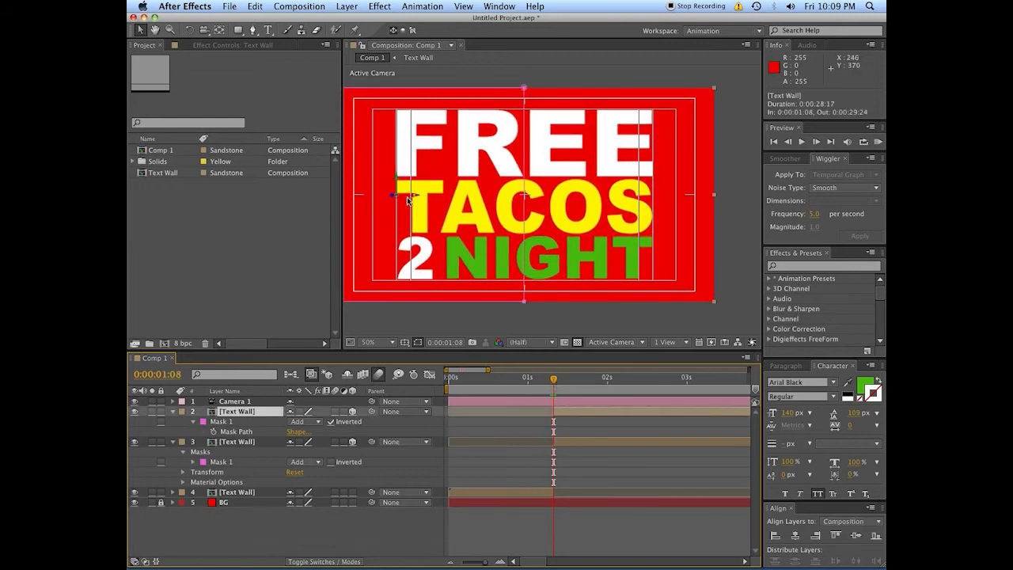
{"action": "key", "text": "y"}
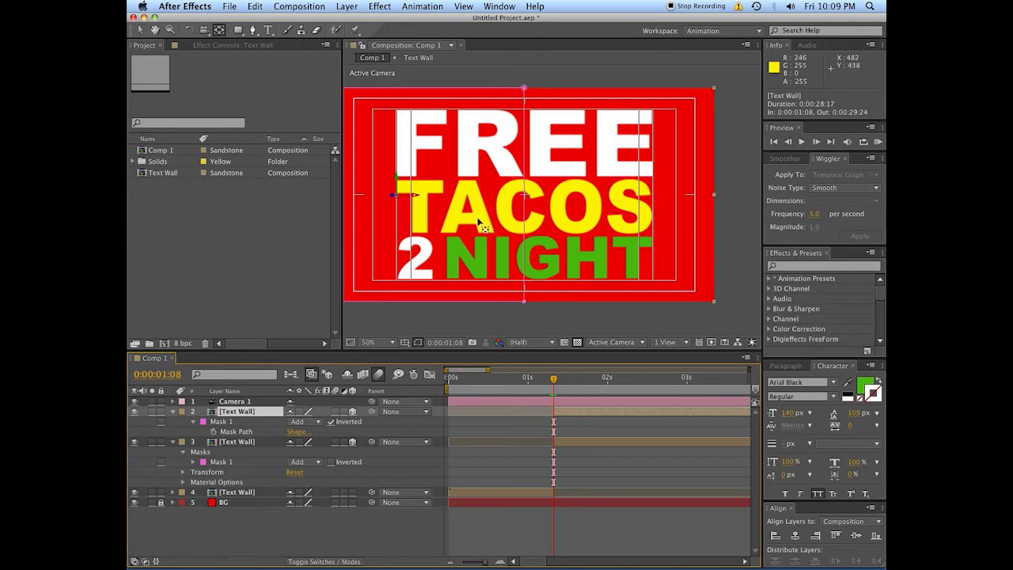
{"action": "left_click_drag", "start_coordinate": [398, 196], "coordinate": [317, 225]}
{"action": "key", "text": "period"}
{"action": "key", "text": "period"}
{"action": "left_click_drag", "start_coordinate": [552, 196], "coordinate": [616, 193]}
{"action": "scroll", "coordinate": [523, 204], "scroll_direction": "down", "scroll_amount": 4}
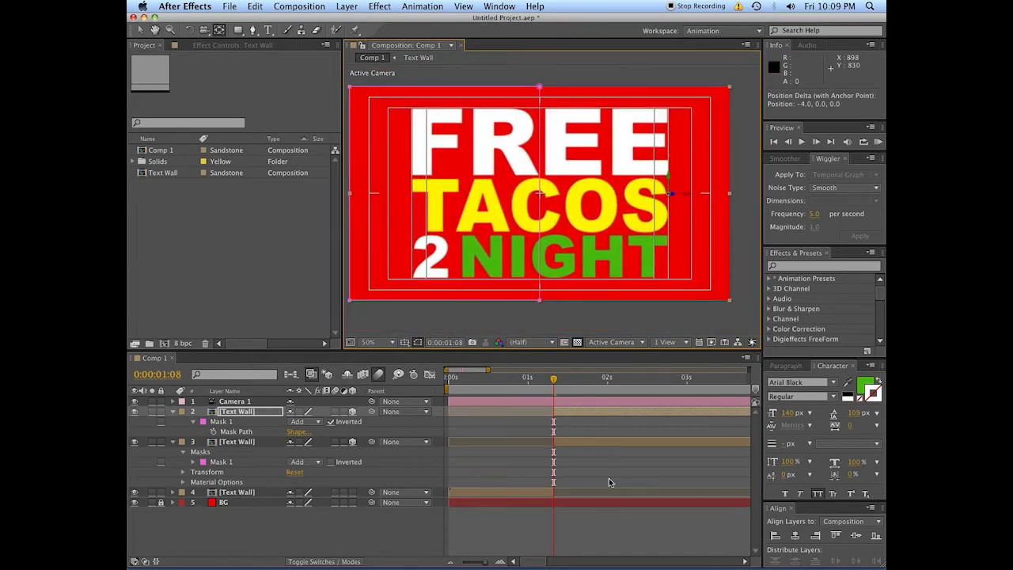
{"action": "left_click", "coordinate": [596, 530]}
{"action": "key", "text": "v"}
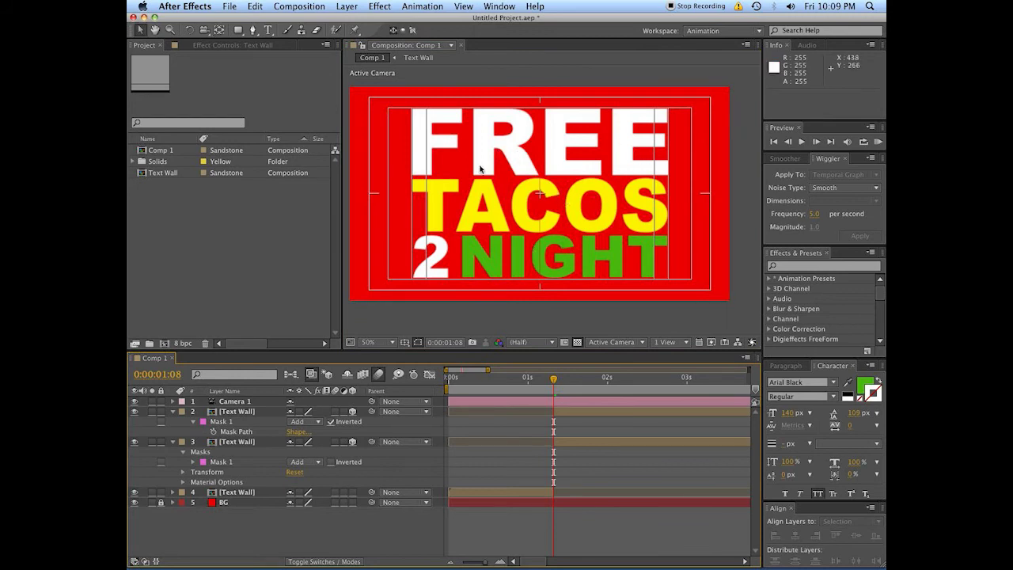
Step: Reveal the rotation properties of both masked Text Wall layers and set starting Y Rotation keyframes at 0:00:01:08
{"action": "left_click", "coordinate": [567, 439]}
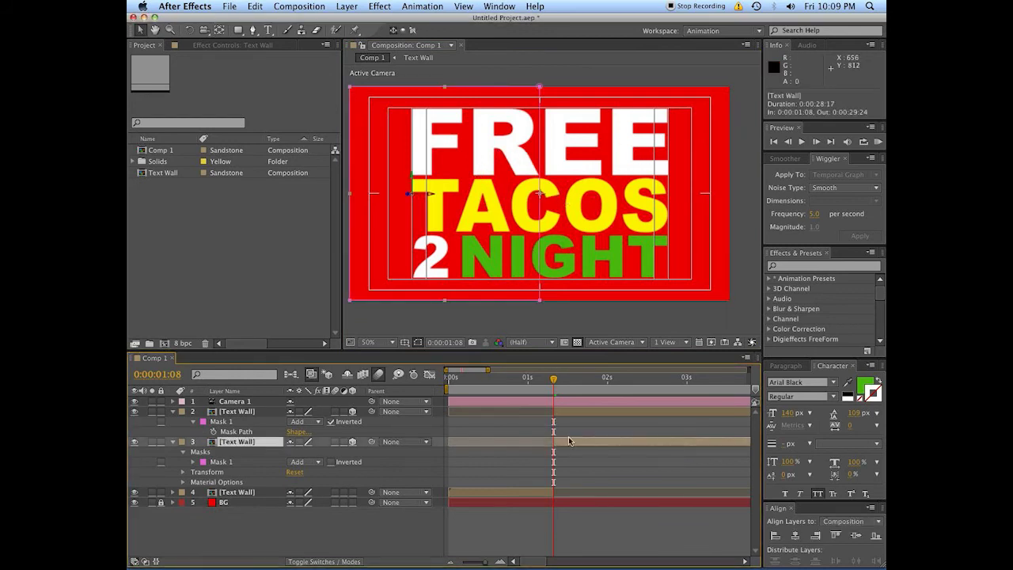
{"action": "left_click", "coordinate": [568, 411], "text": "shift"}
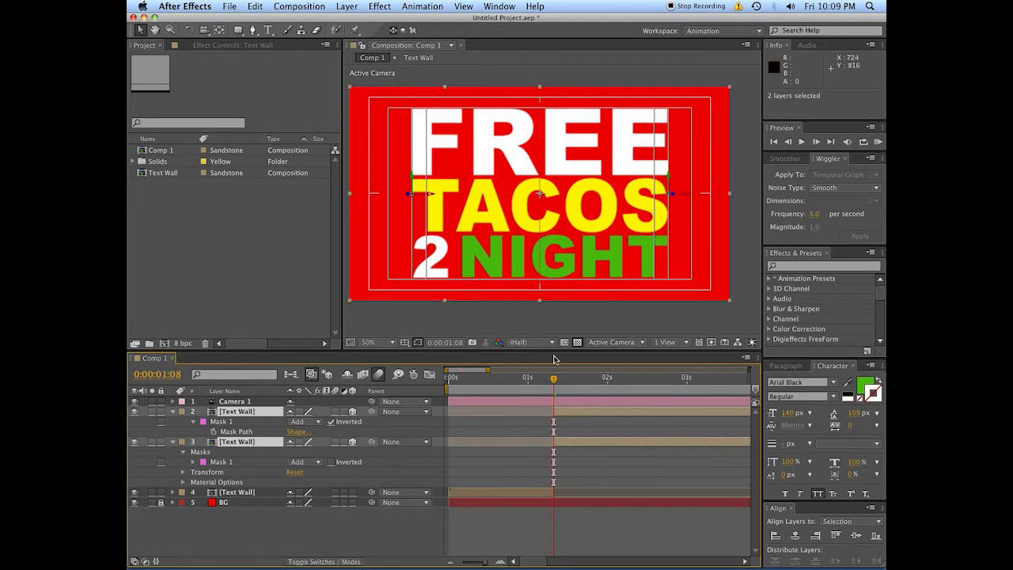
{"action": "key", "text": "r"}
{"action": "left_click", "coordinate": [335, 444]}
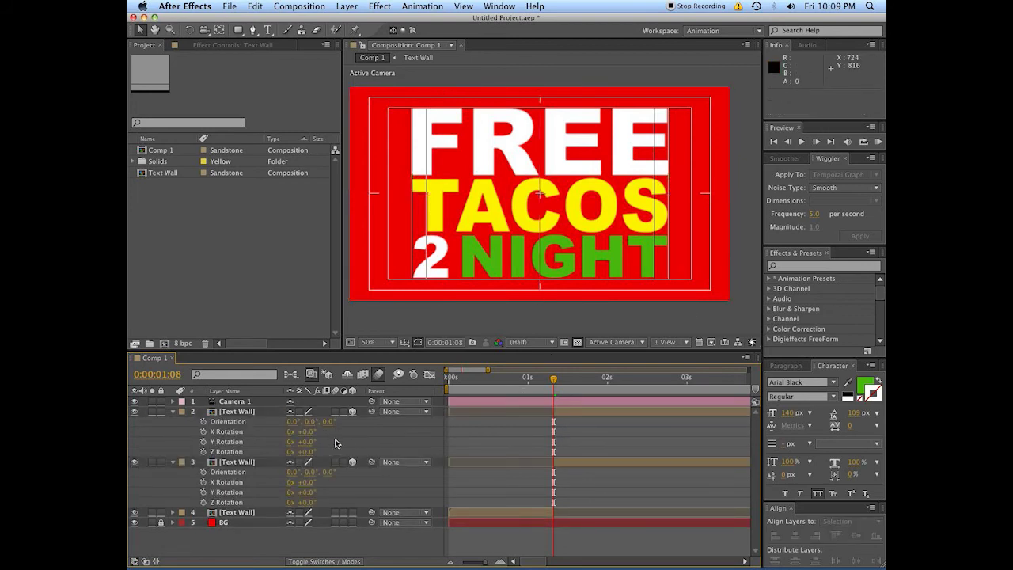
{"action": "left_click_drag", "start_coordinate": [308, 442], "coordinate": [280, 445]}
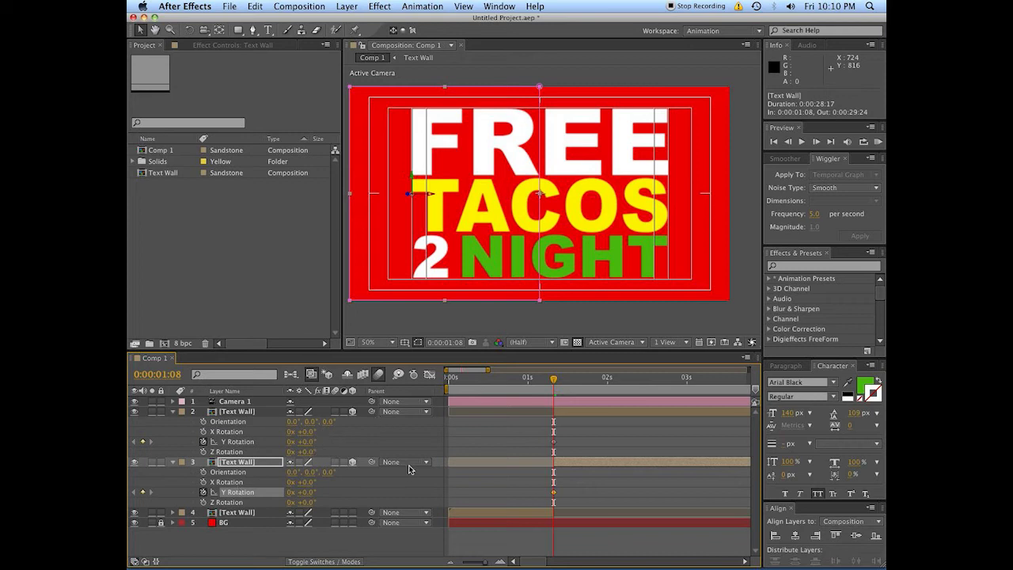
Step: Set the Y Rotation of the right-half Text Wall layer to -5° at 0:00:01:10
{"action": "key", "text": "Page_Down"}
{"action": "key", "text": "Page_Down"}
{"action": "key", "text": "Page_Down"}
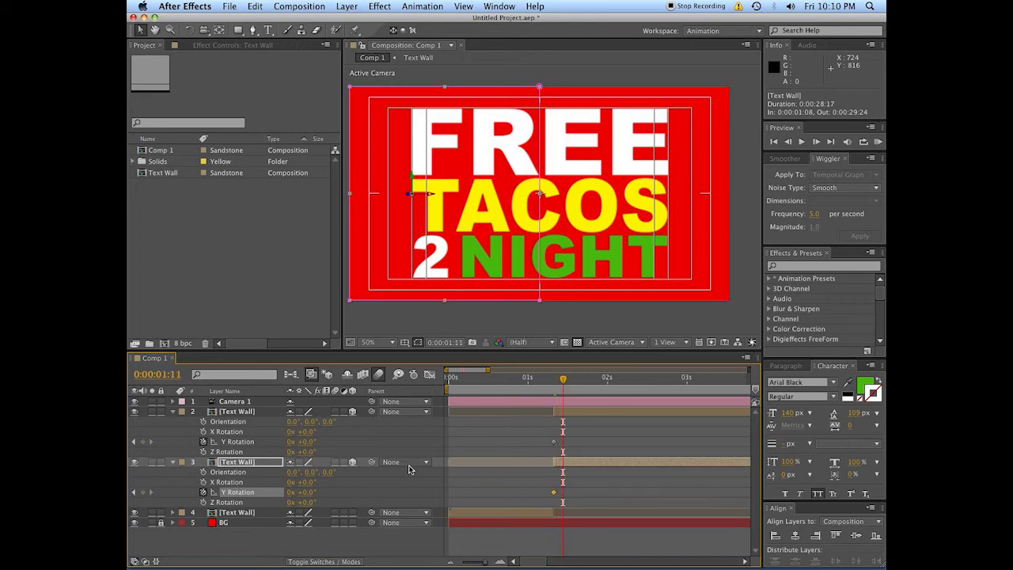
{"action": "key", "text": "Page_Up"}
{"action": "left_click", "coordinate": [328, 443]}
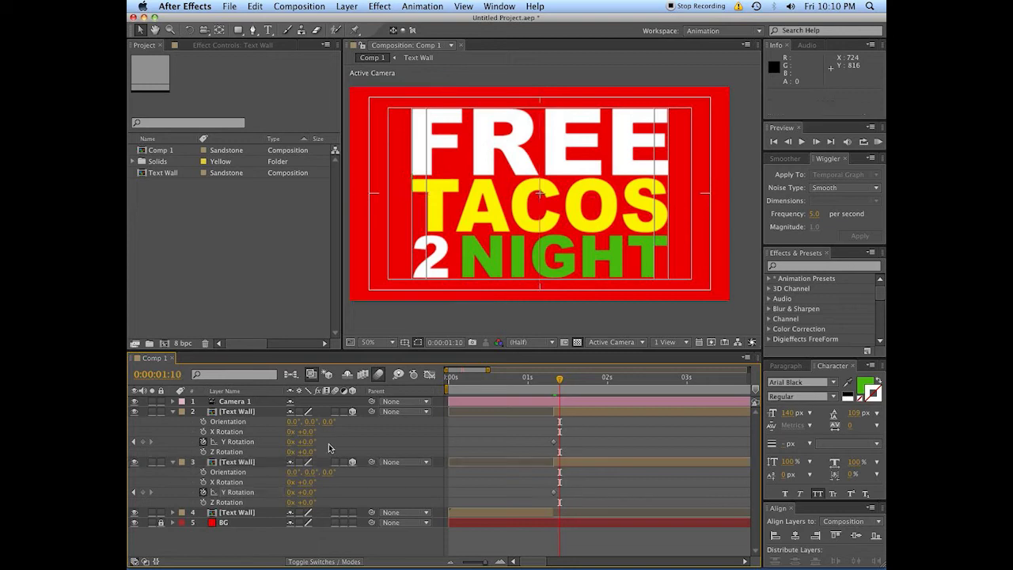
{"action": "left_click", "coordinate": [307, 442]}
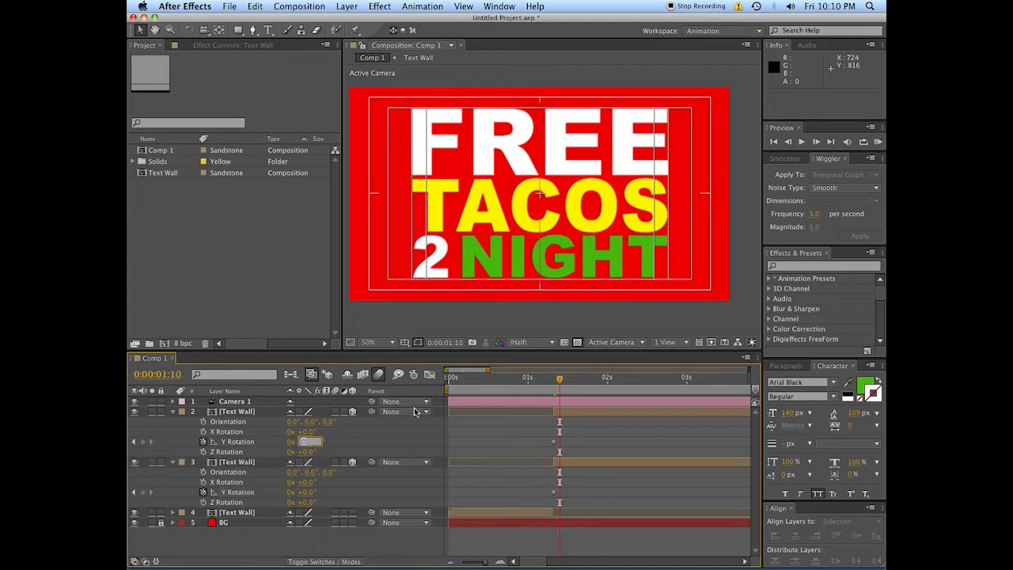
{"action": "type", "text": "-5"}
{"action": "key", "text": "Return"}
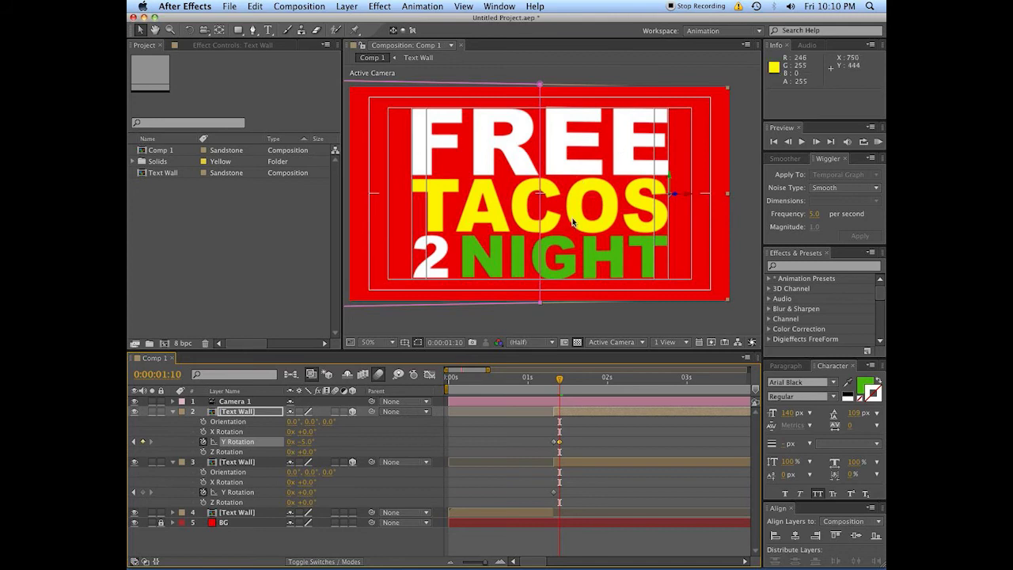
Step: Set the Y Rotation of the left-half Text Wall layer to 5° at 0:00:01:10
{"action": "scroll", "coordinate": [573, 223], "scroll_direction": "up", "scroll_amount": 1}
{"action": "key", "text": "space"}
{"action": "left_click_drag", "start_coordinate": [586, 131], "coordinate": [591, 188]}
{"action": "scroll", "coordinate": [522, 145], "scroll_direction": "down", "scroll_amount": 1}
{"action": "key", "text": "space"}
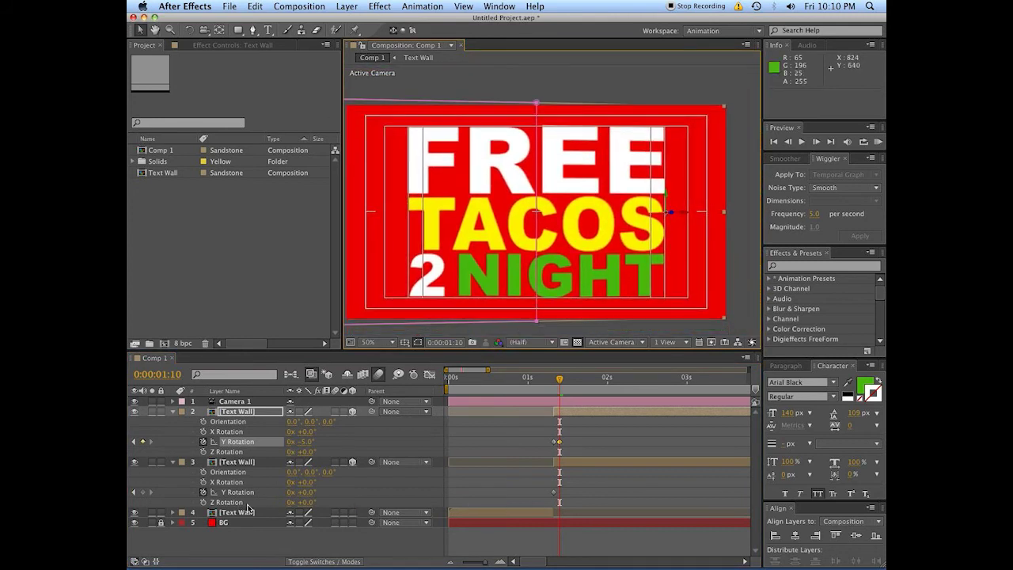
{"action": "left_click", "coordinate": [305, 491]}
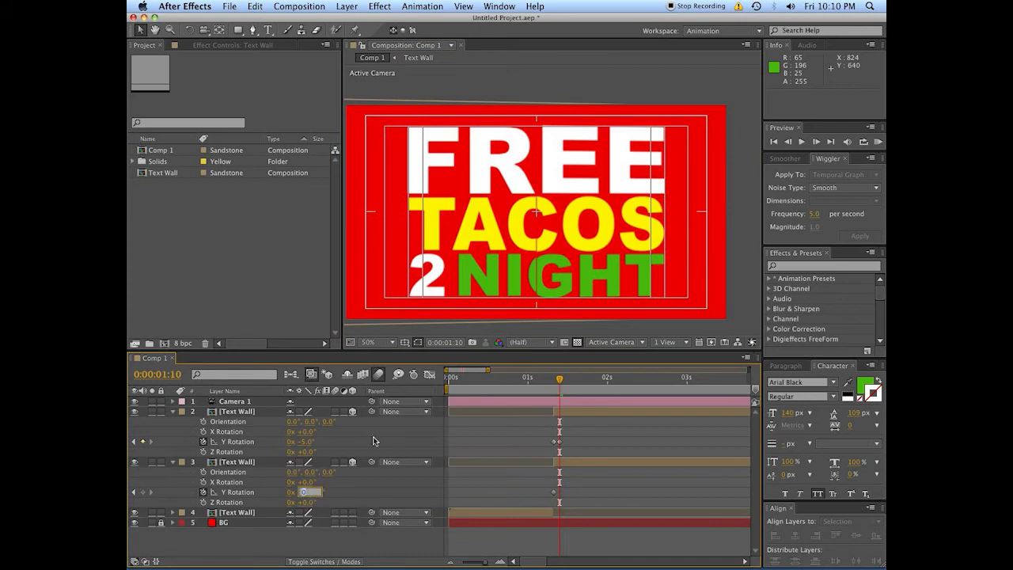
{"action": "type", "text": "5"}
{"action": "key", "text": "Return"}
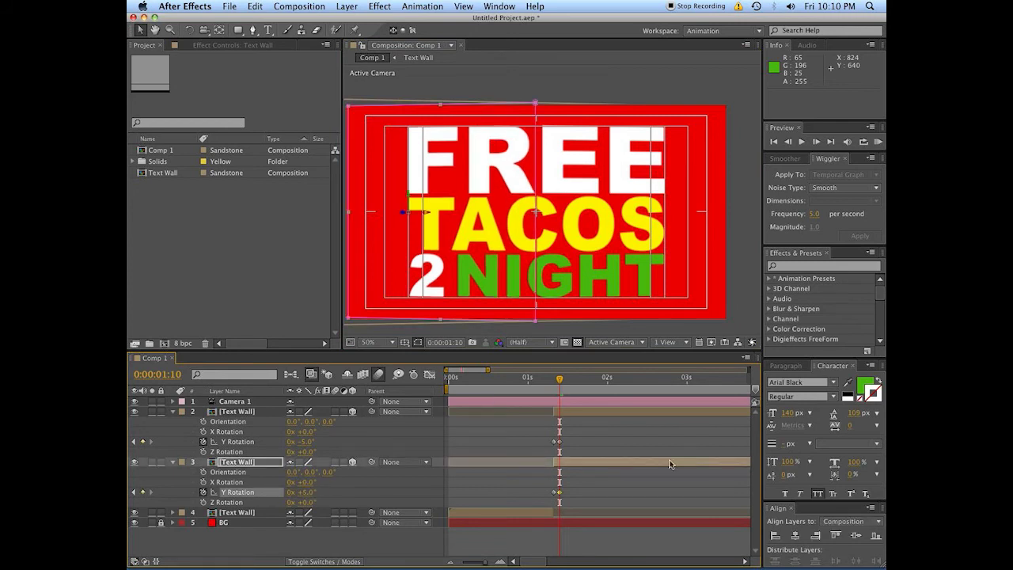
Step: At 0:00:01:20, set the Y Rotation of the right-half Text Wall layer to 90° and the left-half layer to -90°
{"action": "left_click", "coordinate": [642, 472]}
{"action": "left_click_drag", "start_coordinate": [561, 390], "coordinate": [561, 388]}
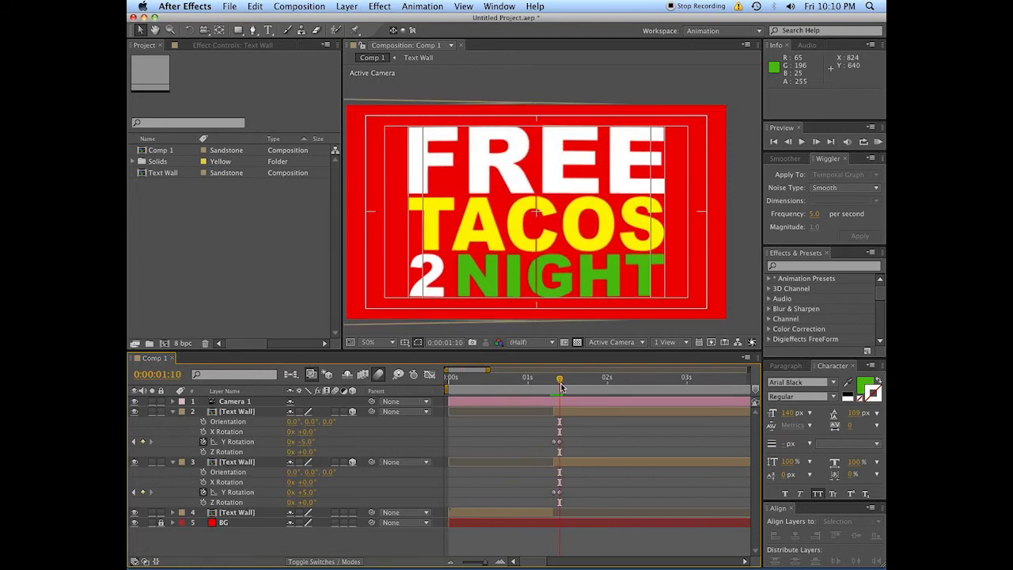
{"action": "key", "text": "shift+Page_Down"}
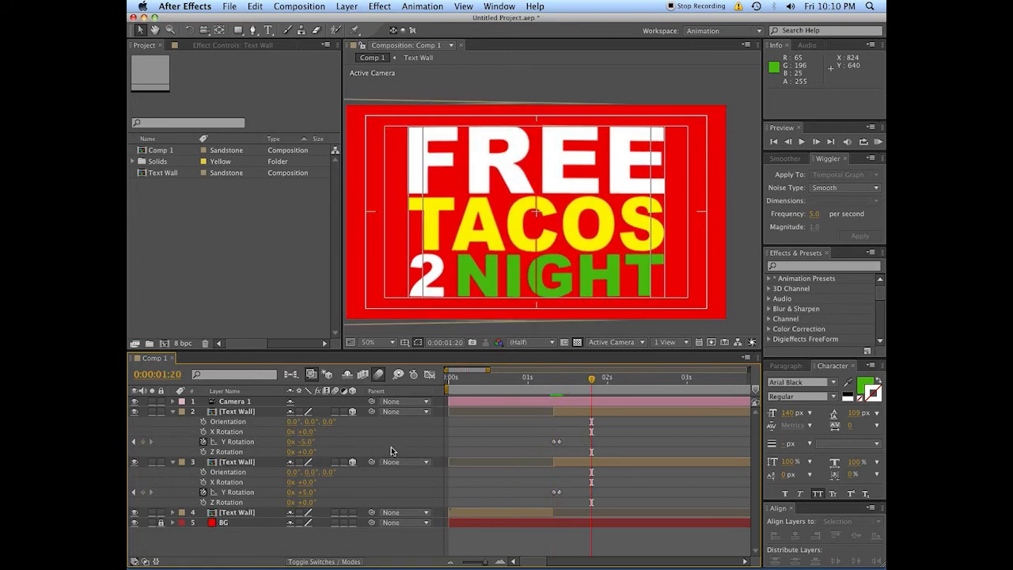
{"action": "left_click", "coordinate": [303, 441]}
{"action": "type", "text": "90"}
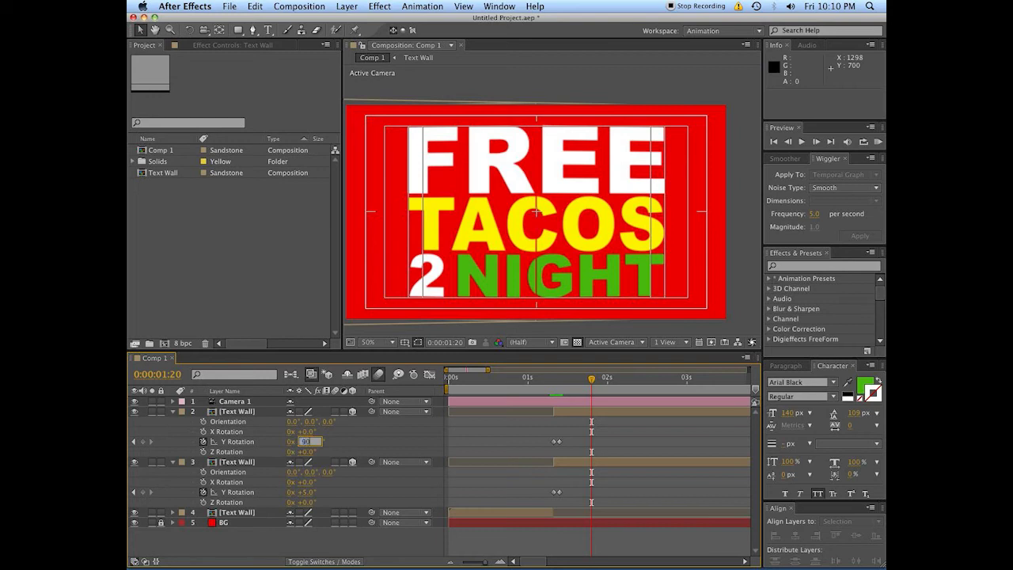
{"action": "key", "text": "Return"}
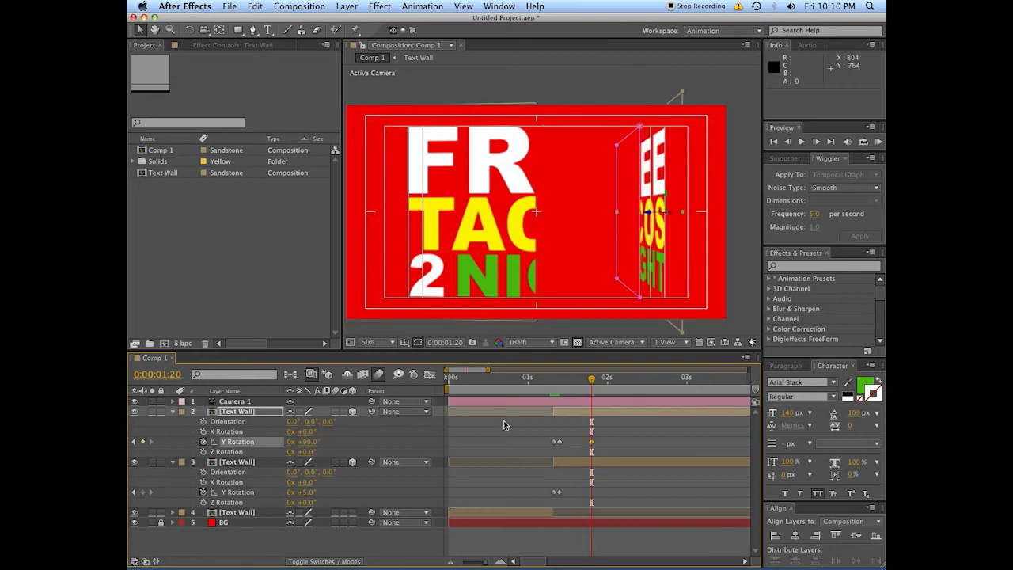
{"action": "left_click", "coordinate": [308, 492]}
{"action": "type", "text": "-90"}
{"action": "key", "text": "Return"}
Step: Set the Y Rotation at 0:00:01:10 to -10° for the right-half Text Wall layer and 10° for the left-half layer
{"action": "left_click_drag", "start_coordinate": [594, 379], "coordinate": [560, 383]}
{"action": "left_click", "coordinate": [346, 446]}
{"action": "left_click", "coordinate": [305, 441]}
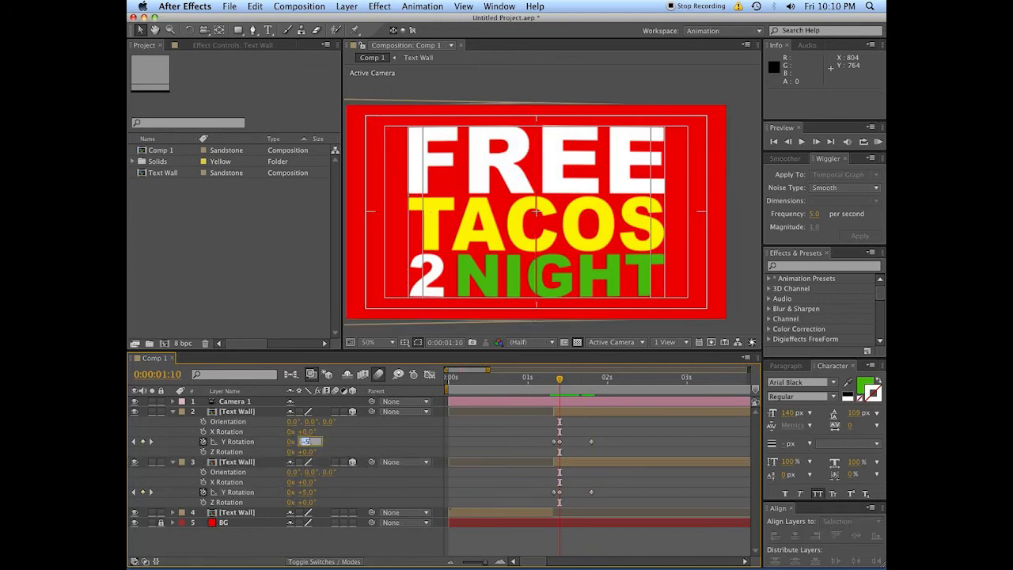
{"action": "type", "text": "-10"}
{"action": "key", "text": "Return"}
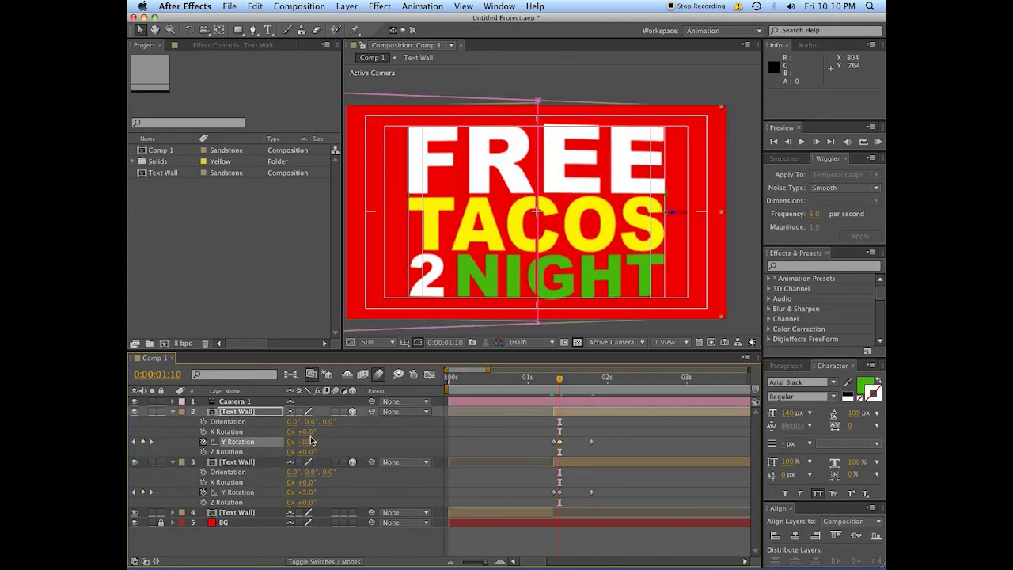
{"action": "left_click", "coordinate": [305, 492]}
{"action": "type", "text": "10"}
{"action": "key", "text": "Return"}
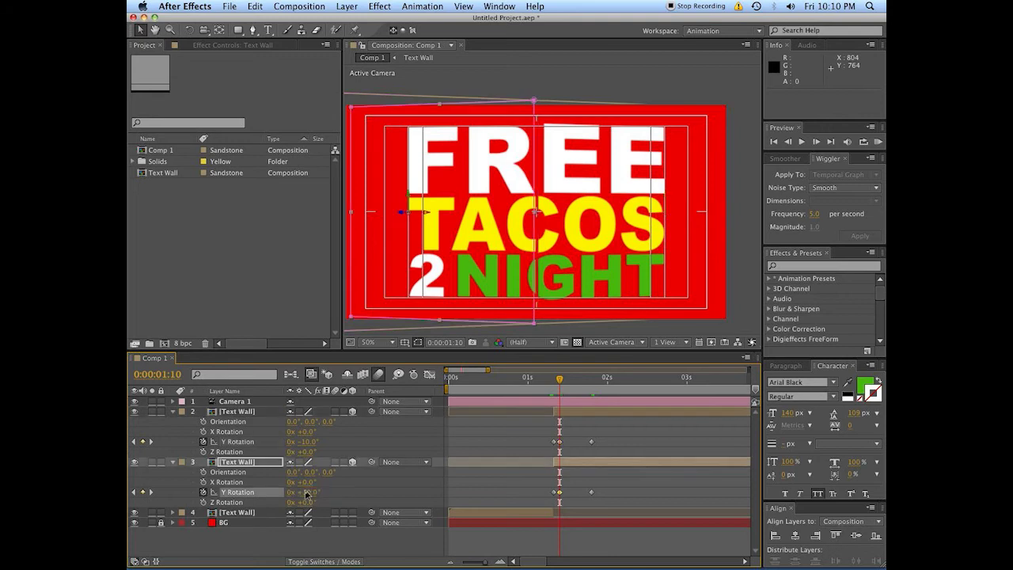
Step: Move the middle Y Rotation keyframes of both Text Wall halves to 0:00:01:11 and preview the opening swing
{"action": "key", "text": "Page_Down"}
{"action": "key", "text": "Page_Down"}
{"action": "key", "text": "Page_Down"}
{"action": "key", "text": "Page_Down"}
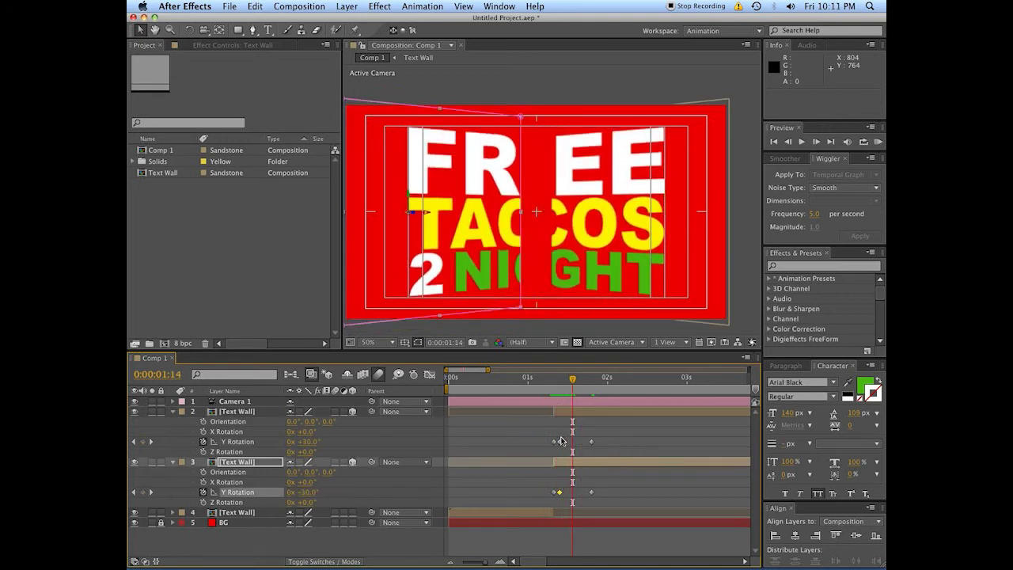
{"action": "left_click_drag", "start_coordinate": [560, 441], "coordinate": [563, 442]}
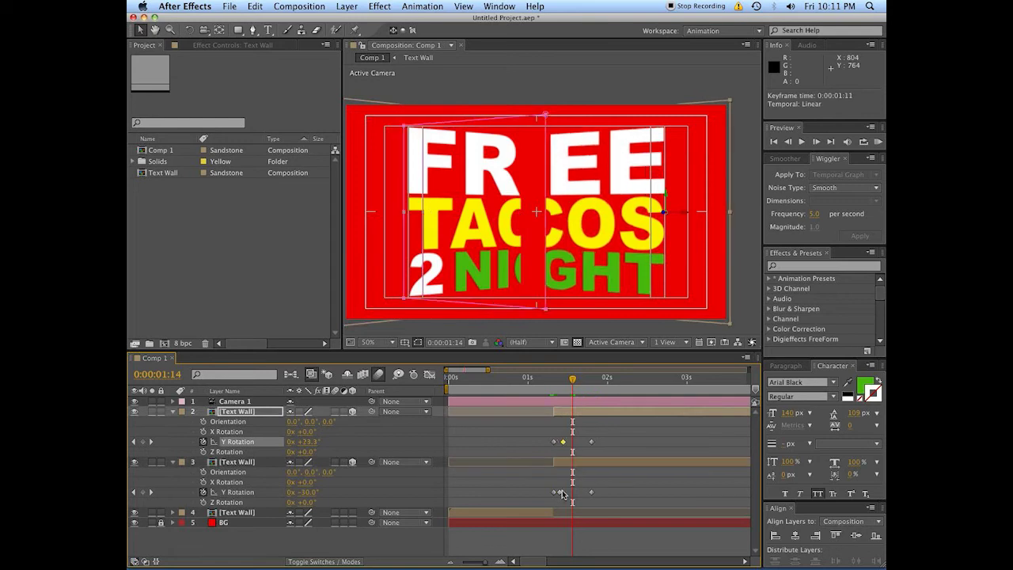
{"action": "left_click_drag", "start_coordinate": [561, 497], "coordinate": [562, 498]}
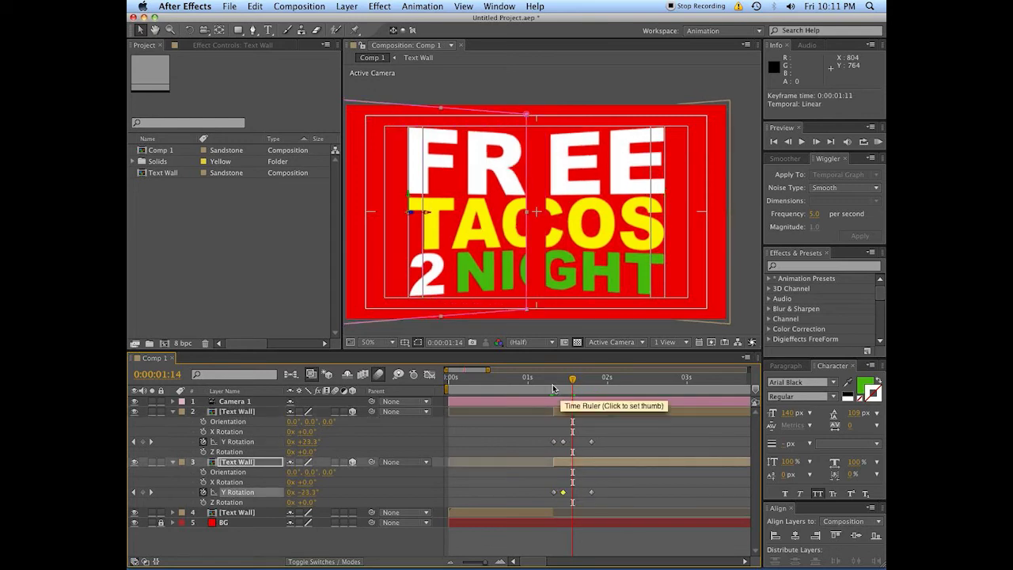
{"action": "left_click", "coordinate": [551, 386]}
{"action": "key", "text": "space"}
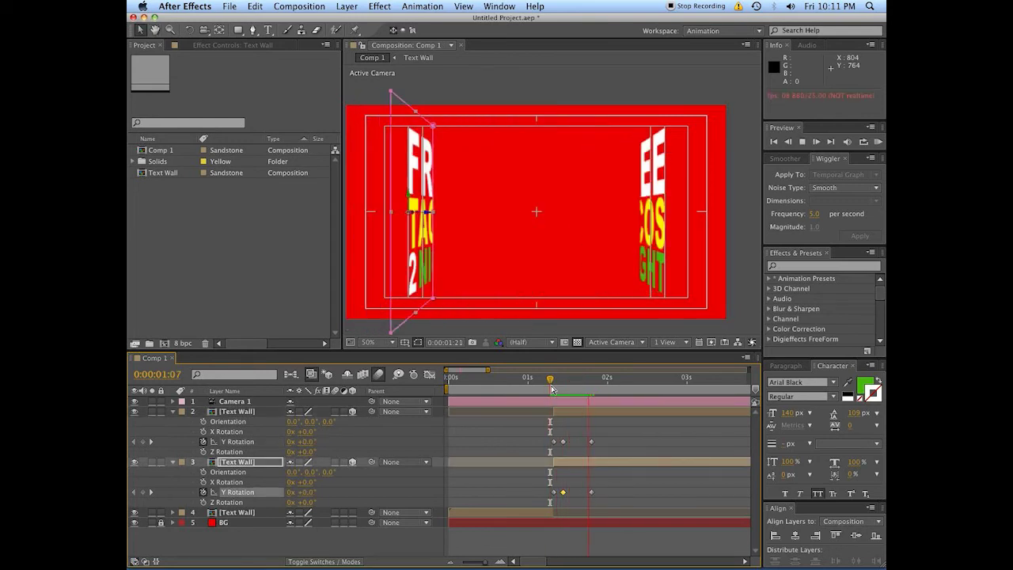
Step: Reveal the Position of Camera 1 and set a starting keyframe for it at 0:00:01:08
{"action": "left_click", "coordinate": [591, 388]}
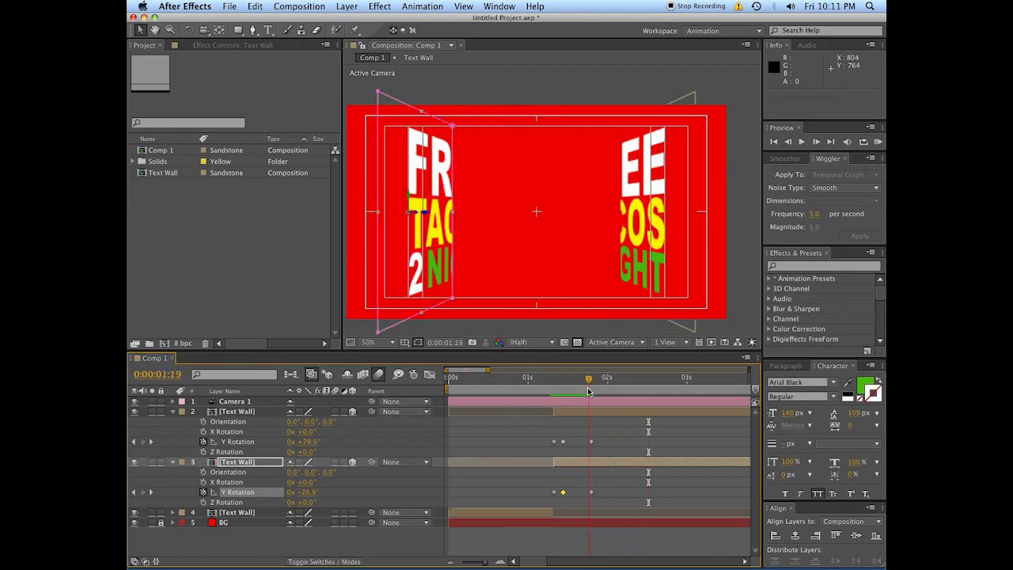
{"action": "left_click", "coordinate": [583, 403]}
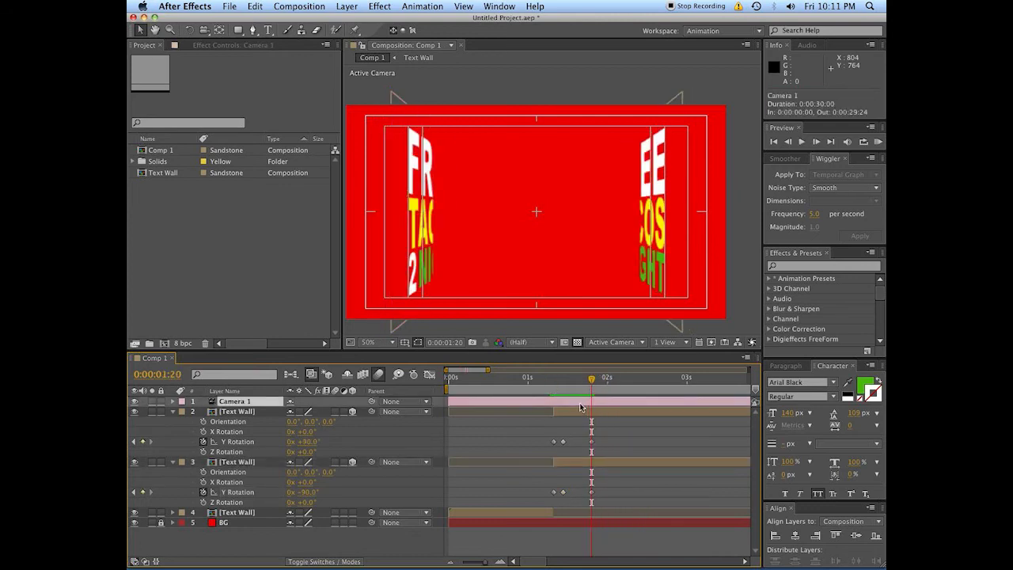
{"action": "mouse_move", "coordinate": [556, 386]}
{"action": "left_mouse_down"}
{"action": "mouse_move", "coordinate": [541, 385]}
{"action": "mouse_move", "coordinate": [554, 386]}
{"action": "left_mouse_up"}
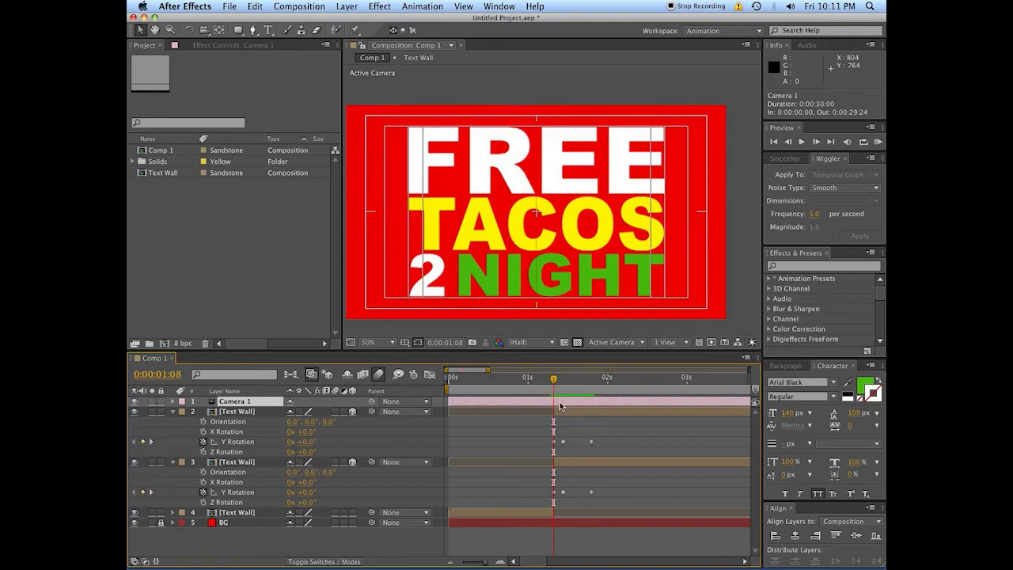
{"action": "key", "text": "p"}
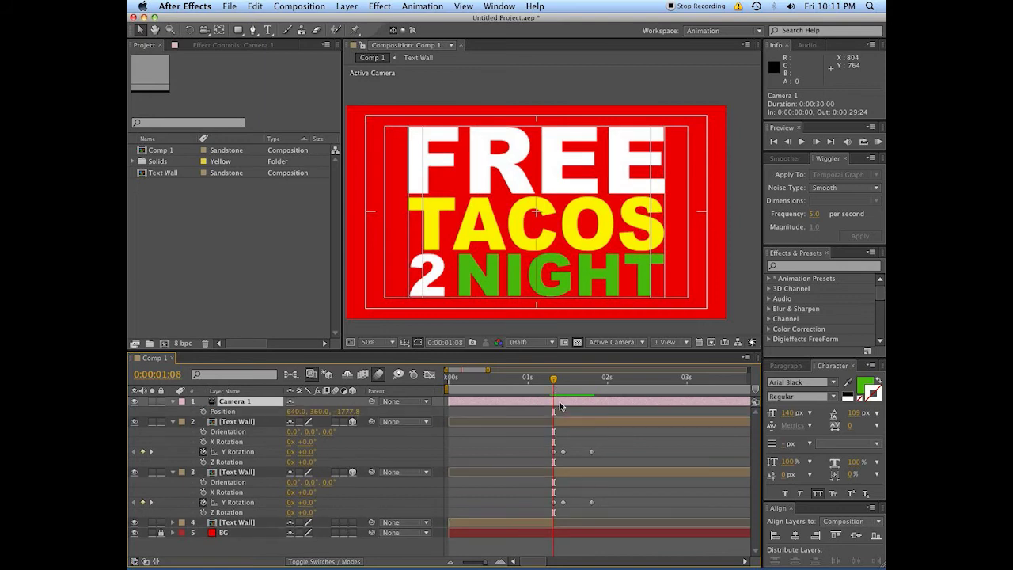
{"action": "left_click", "coordinate": [205, 412]}
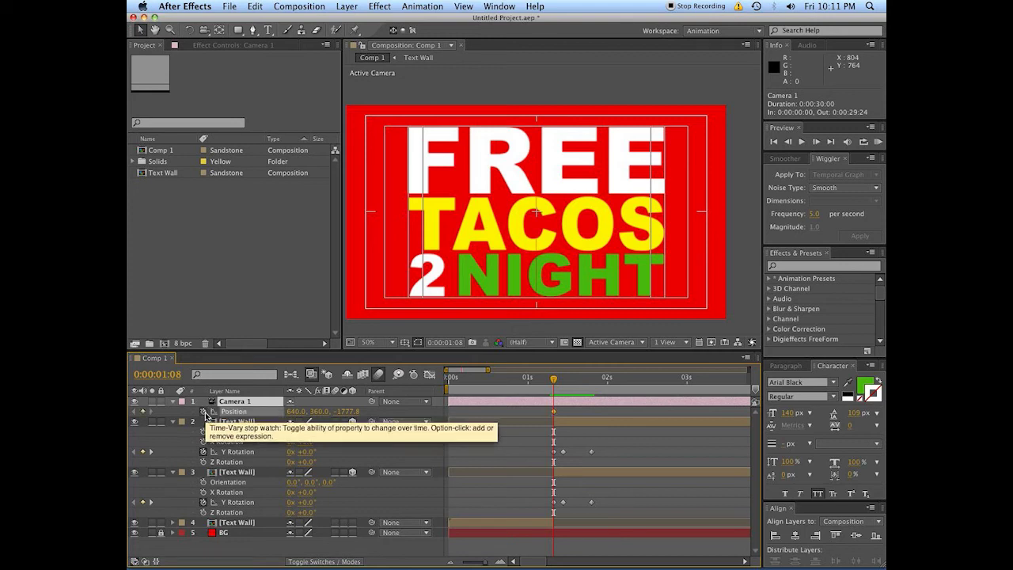
Step: At 0:00:01:20, push the camera forward between the opened halves to a Z position of about -577.8, and preview the move
{"action": "left_click_drag", "start_coordinate": [557, 389], "coordinate": [590, 388]}
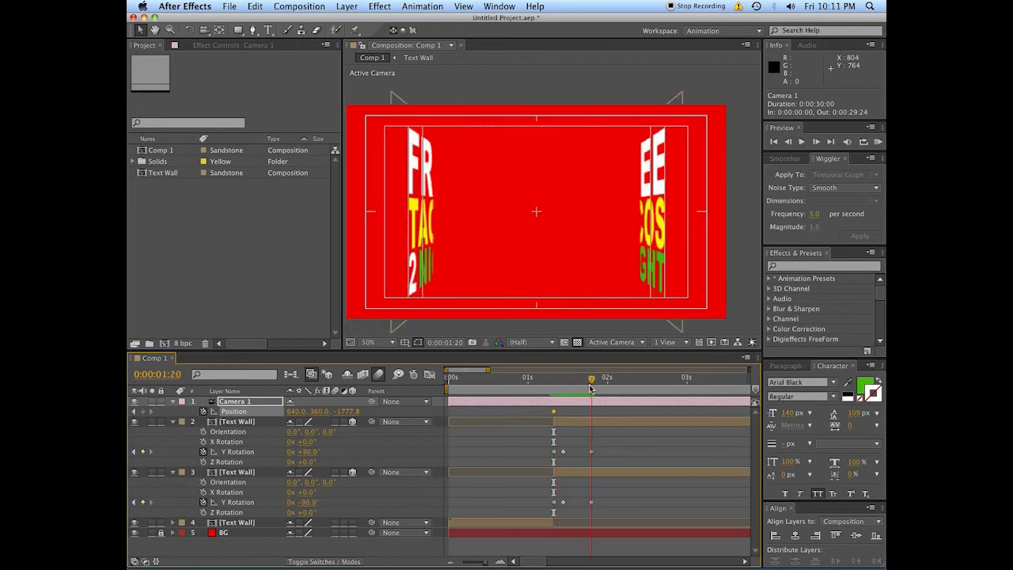
{"action": "key", "text": "c"}
{"action": "key", "text": "c"}
{"action": "key", "text": "c"}
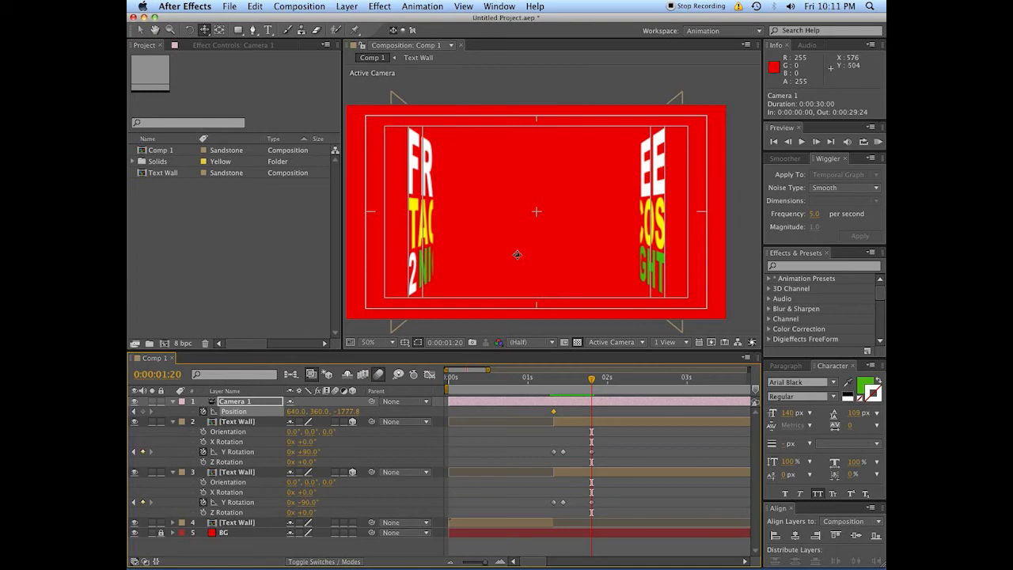
{"action": "left_click_drag", "start_coordinate": [517, 255], "coordinate": [517, 248]}
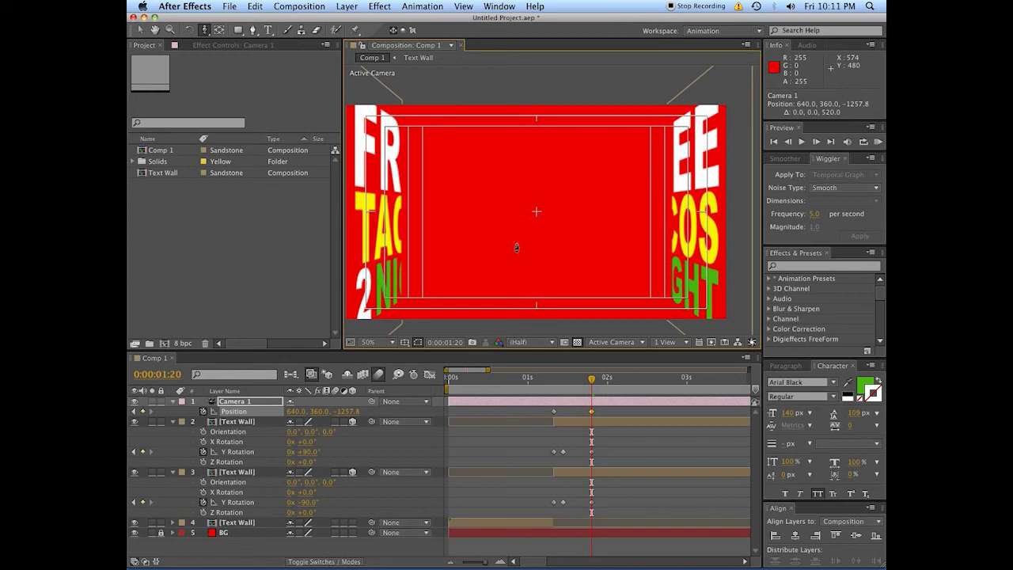
{"action": "left_click_drag", "start_coordinate": [517, 248], "coordinate": [519, 238]}
{"action": "left_click", "coordinate": [541, 381]}
{"action": "key", "text": "space"}
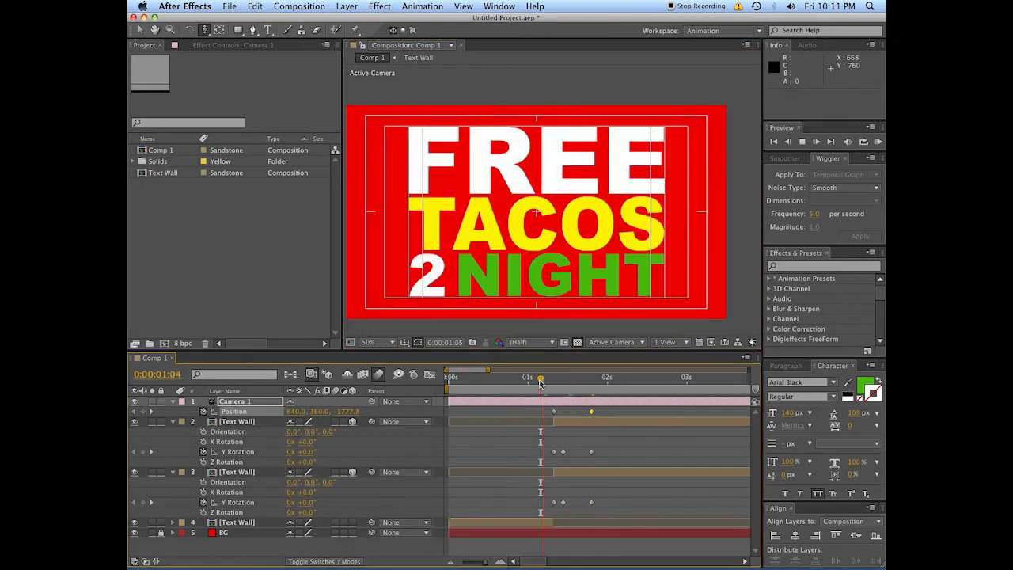
{"action": "key", "text": "space"}
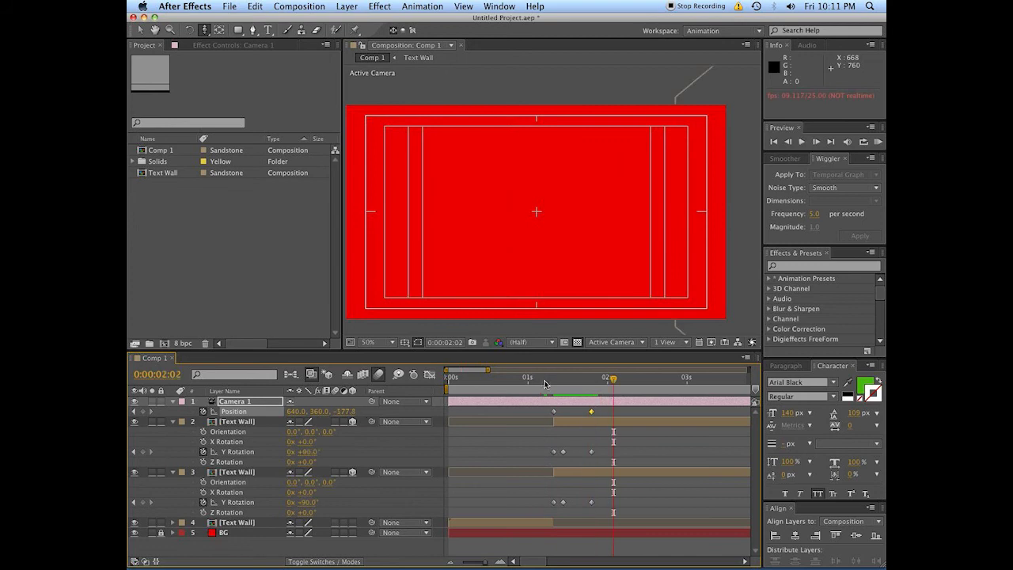
Step: Move the camera's first Position keyframe to 0:00:01:11 and play through the opening to check the timing
{"action": "left_click", "coordinate": [562, 383]}
{"action": "left_click_drag", "start_coordinate": [555, 412], "coordinate": [564, 412]}
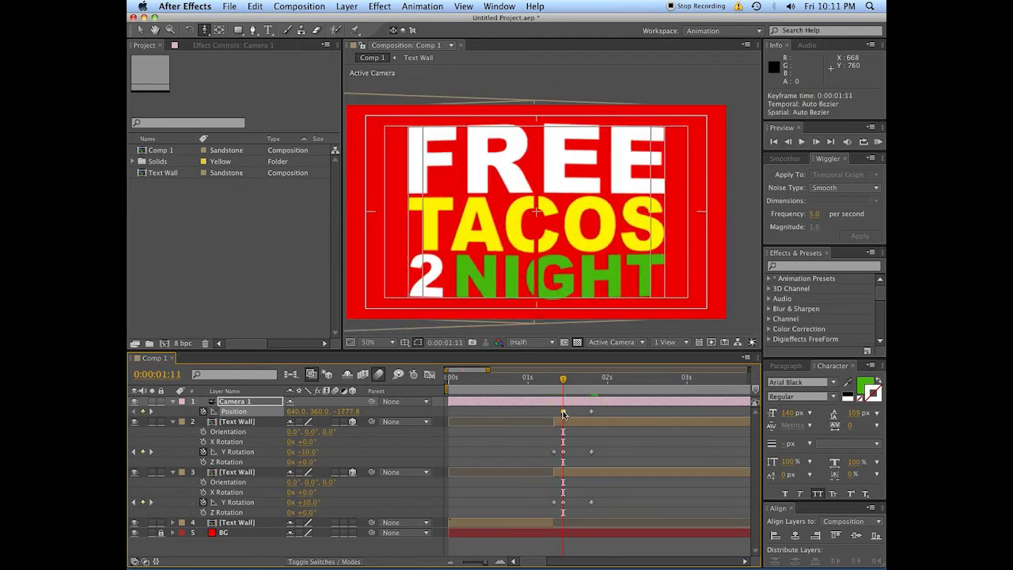
{"action": "left_click", "coordinate": [547, 386]}
{"action": "left_click_drag", "start_coordinate": [546, 389], "coordinate": [580, 394]}
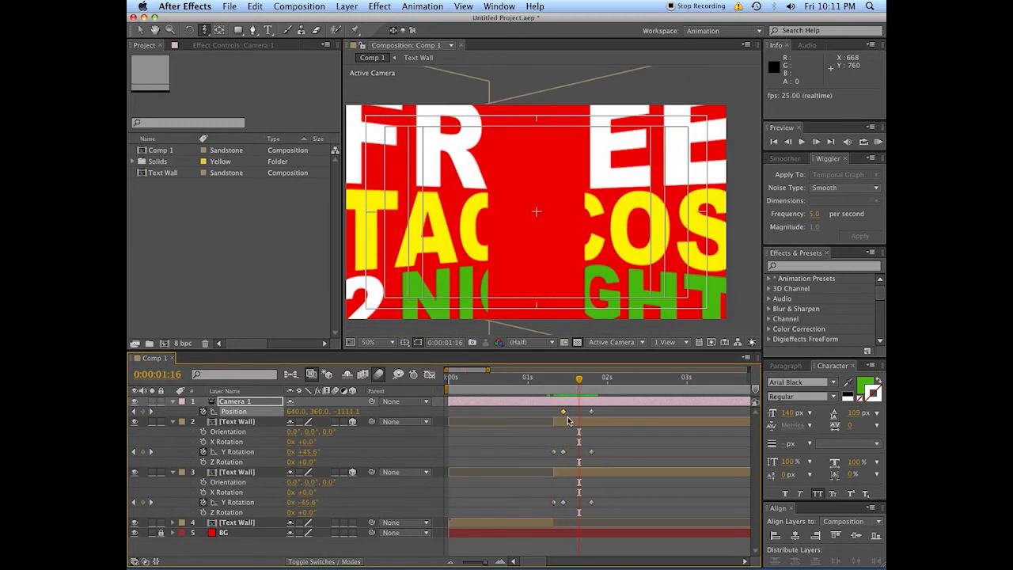
Step: Apply Easy Ease to the camera's first Position keyframe and preview the smoothed push-in
{"action": "right_click", "coordinate": [565, 412]}
{"action": "mouse_move", "coordinate": [663, 538]}
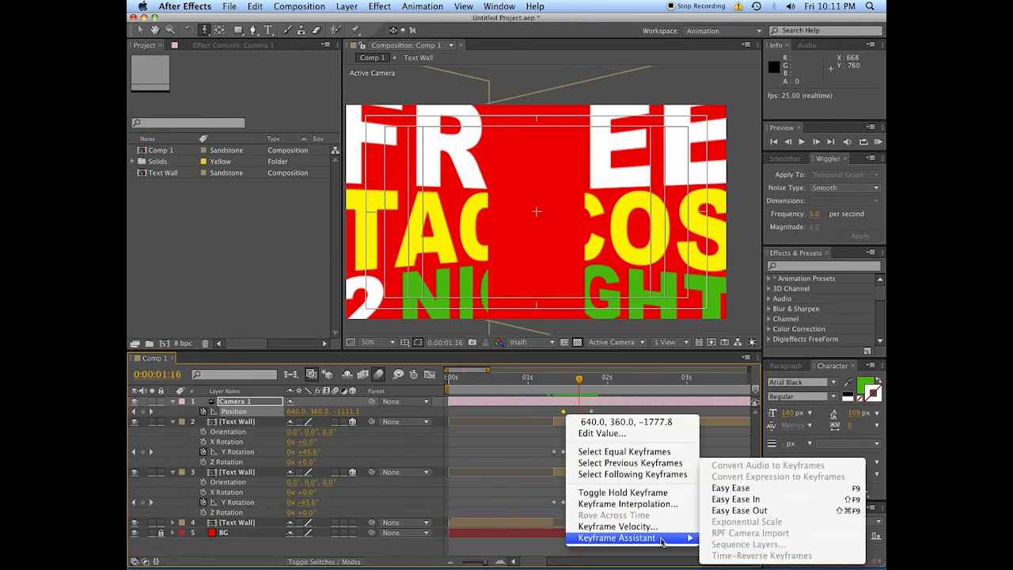
{"action": "left_click", "coordinate": [752, 490]}
{"action": "left_click_drag", "start_coordinate": [580, 390], "coordinate": [540, 391]}
{"action": "key", "text": "space"}
{"action": "left_click", "coordinate": [543, 388]}
{"action": "key", "text": "space"}
{"action": "left_click_drag", "start_coordinate": [543, 388], "coordinate": [573, 384]}
{"action": "key", "text": "super+v"}
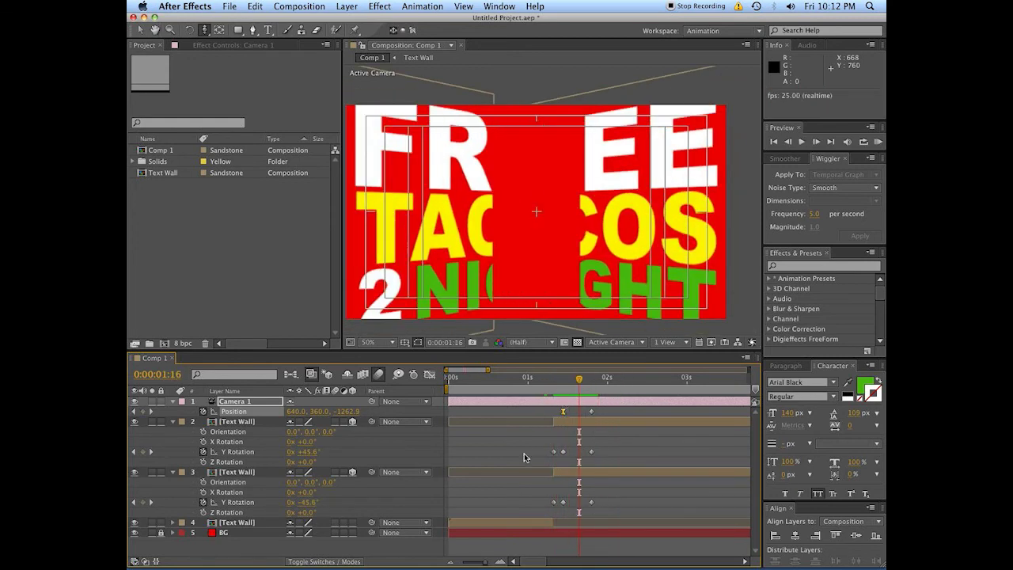
Step: Enable motion blur on both swinging Text Wall half layers and preview the animation
{"action": "left_click", "coordinate": [338, 424]}
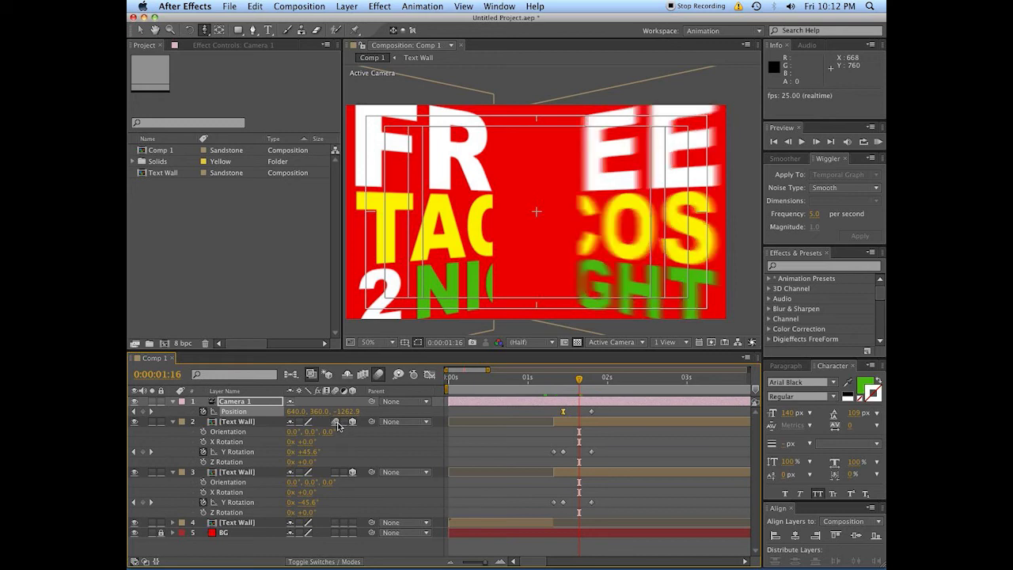
{"action": "left_click", "coordinate": [335, 473]}
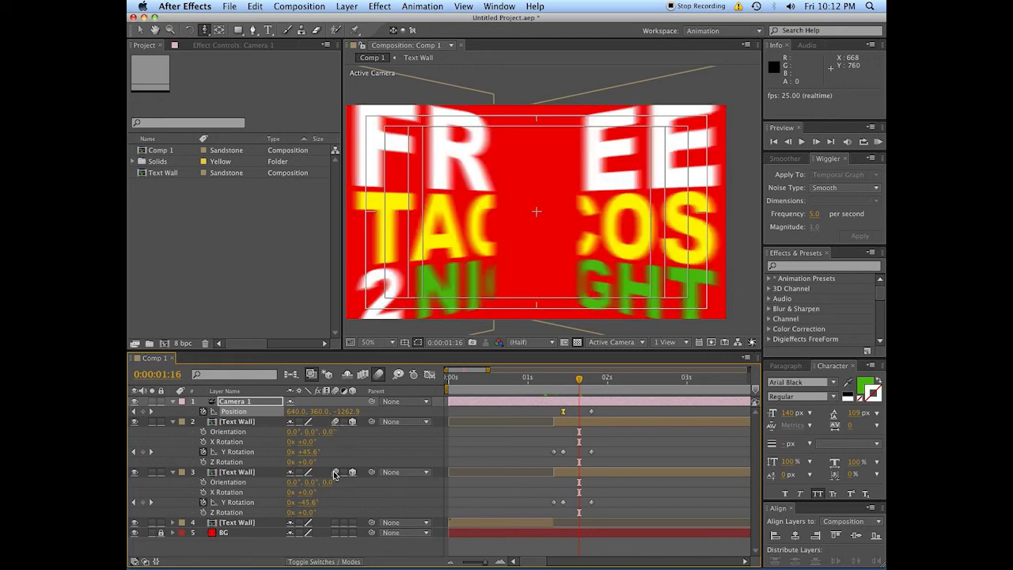
{"action": "left_click", "coordinate": [552, 386]}
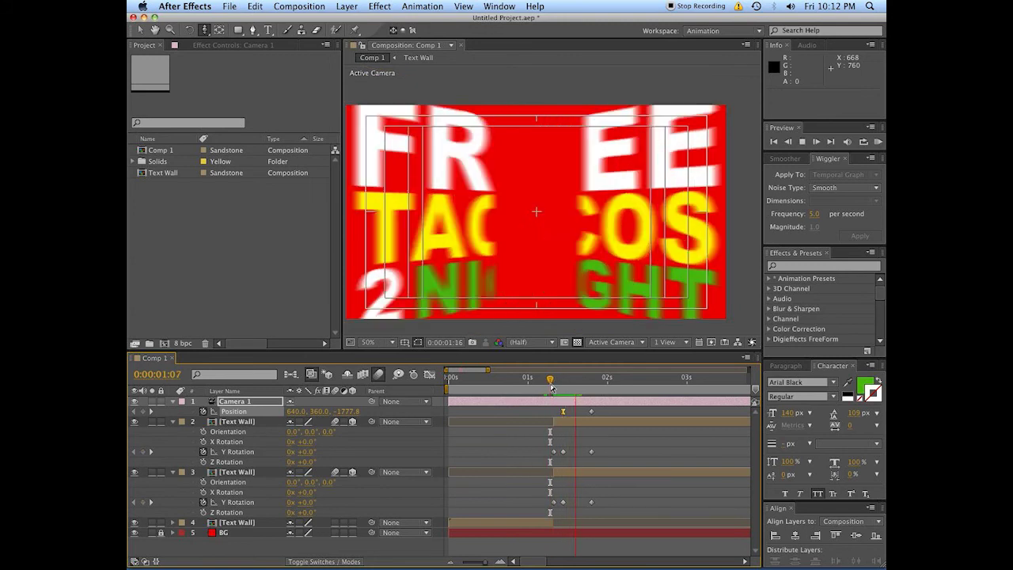
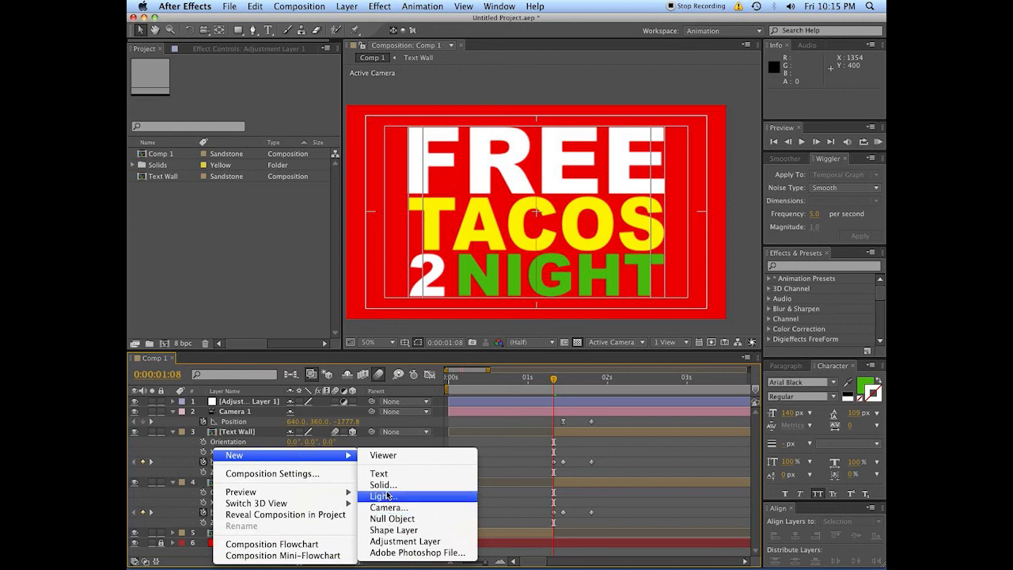
Step: Create a new black solid of 1280 × 720 px covering the composition
{"action": "left_click", "coordinate": [384, 484]}
{"action": "left_click", "coordinate": [504, 369]}
{"action": "key", "text": "Return"}
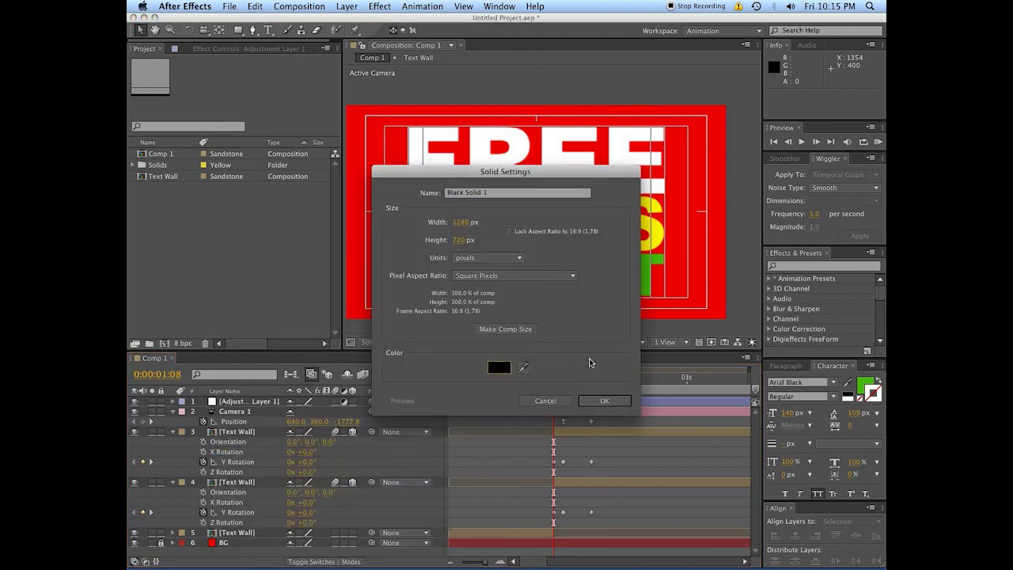
{"action": "left_click", "coordinate": [604, 401]}
Step: Search the animation presets for "vinny" and apply the vinny 720 preset to the black solid
{"action": "left_click", "coordinate": [797, 264]}
{"action": "type", "text": "vinny"}
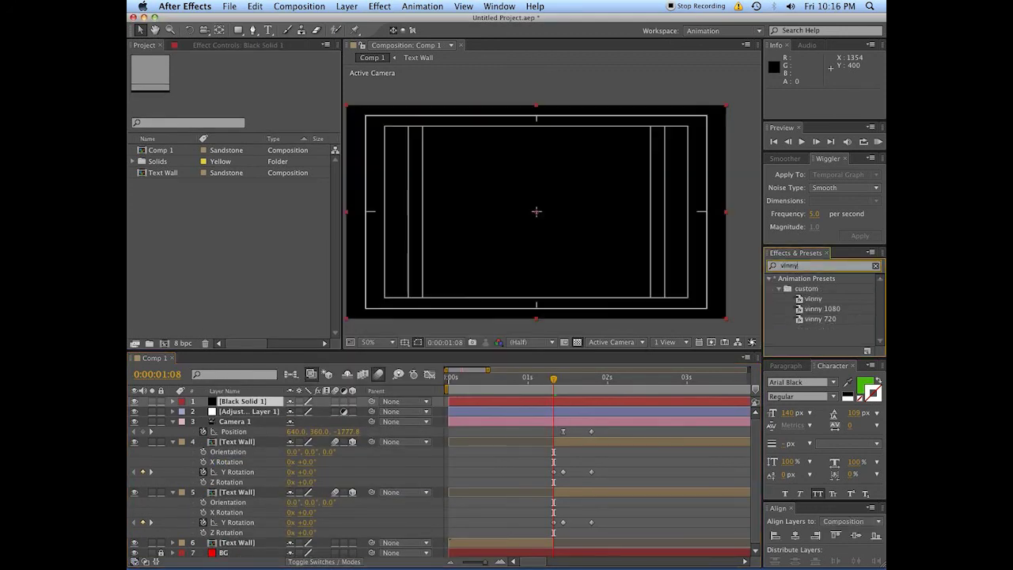
{"action": "left_click_drag", "start_coordinate": [819, 319], "coordinate": [251, 413]}
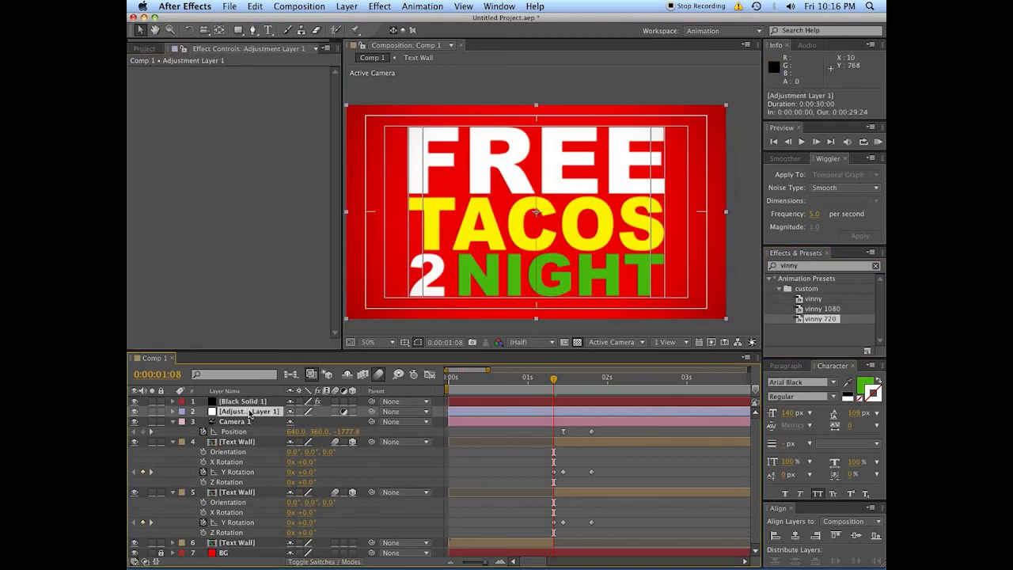
Step: Apply the Fast Blur effect to the adjustment layer and set its Blurriness to 4
{"action": "left_click", "coordinate": [835, 265]}
{"action": "type", "text": "blur"}
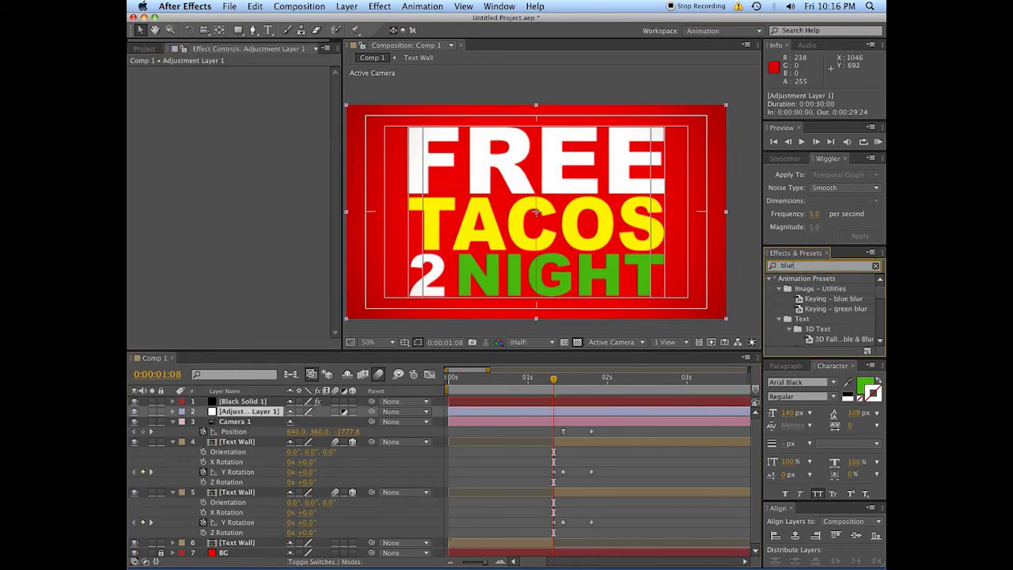
{"action": "scroll", "coordinate": [821, 335], "scroll_direction": "down", "scroll_amount": 2}
{"action": "left_click_drag", "start_coordinate": [809, 338], "coordinate": [372, 132]}
{"action": "type", "text": "2"}
{"action": "key", "text": "Return"}
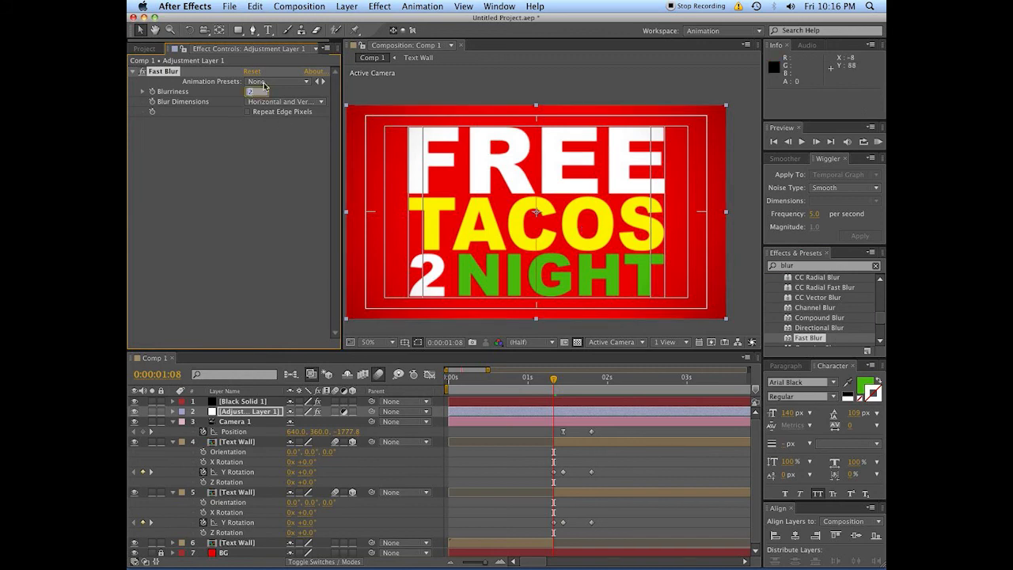
{"action": "type", "text": "4"}
{"action": "key", "text": "Return"}
Step: Add the Curves effect to the adjustment layer and shape the RGB curve into a gentle S for more contrast
{"action": "double_click", "coordinate": [794, 266]}
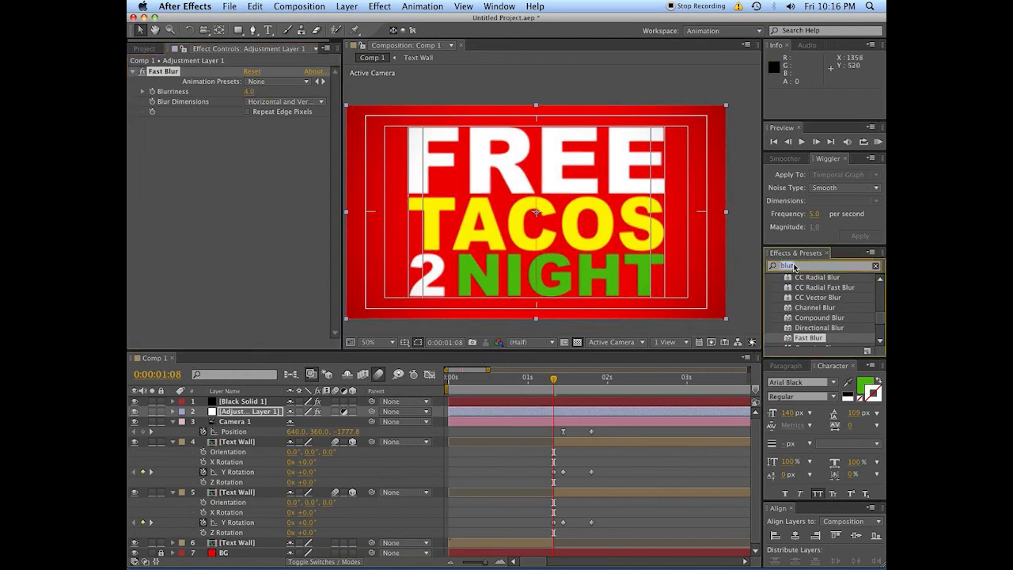
{"action": "type", "text": "curves"}
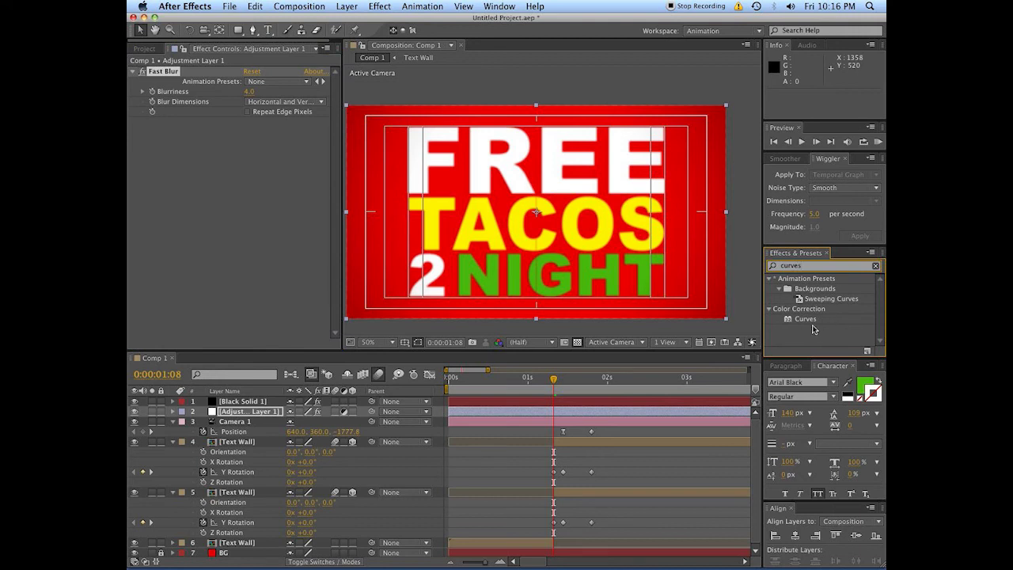
{"action": "double_click", "coordinate": [809, 321]}
{"action": "left_click_drag", "start_coordinate": [227, 186], "coordinate": [230, 179]}
{"action": "left_click_drag", "start_coordinate": [188, 238], "coordinate": [183, 244]}
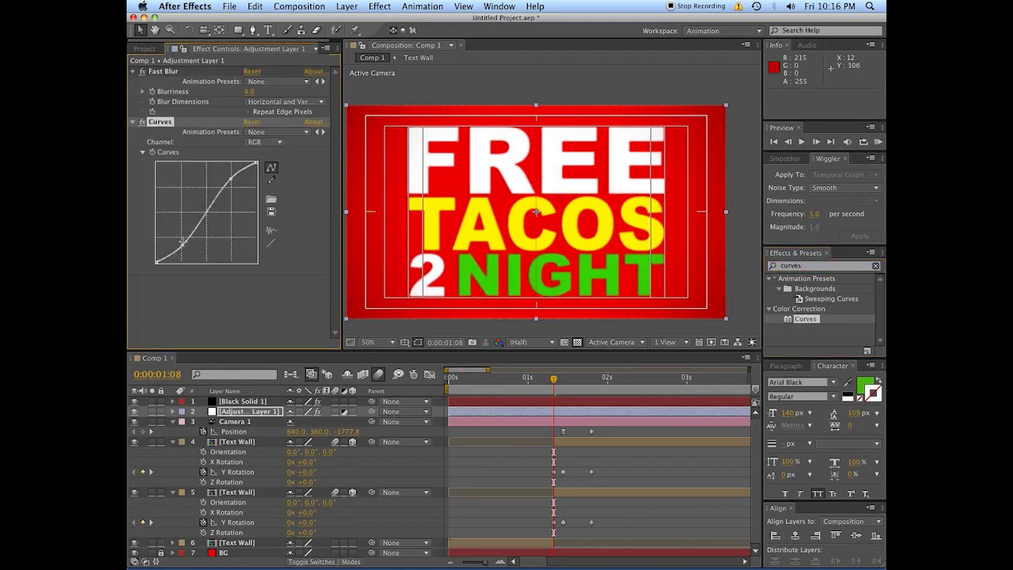
Step: Raise the Red channel curve slightly and bend the Blue channel curve with lifted shadows and lowered highlights
{"action": "left_click", "coordinate": [264, 143]}
{"action": "left_click", "coordinate": [262, 157]}
{"action": "left_click_drag", "start_coordinate": [238, 185], "coordinate": [235, 181]}
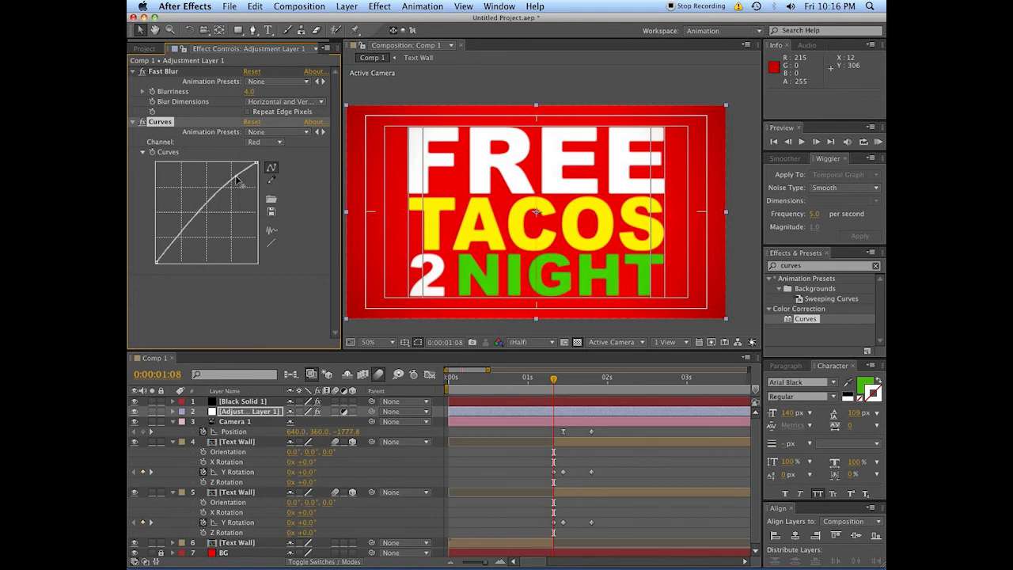
{"action": "left_click_drag", "start_coordinate": [188, 223], "coordinate": [212, 213]}
{"action": "left_click", "coordinate": [264, 142]}
{"action": "left_click", "coordinate": [264, 182]}
Step: Inspect the text edges up close and set the Fast Blur's Blurriness to 2
{"action": "scroll", "coordinate": [505, 199], "scroll_direction": "up", "scroll_amount": 1}
{"action": "key", "text": "space"}
{"action": "left_click_drag", "start_coordinate": [473, 161], "coordinate": [508, 223]}
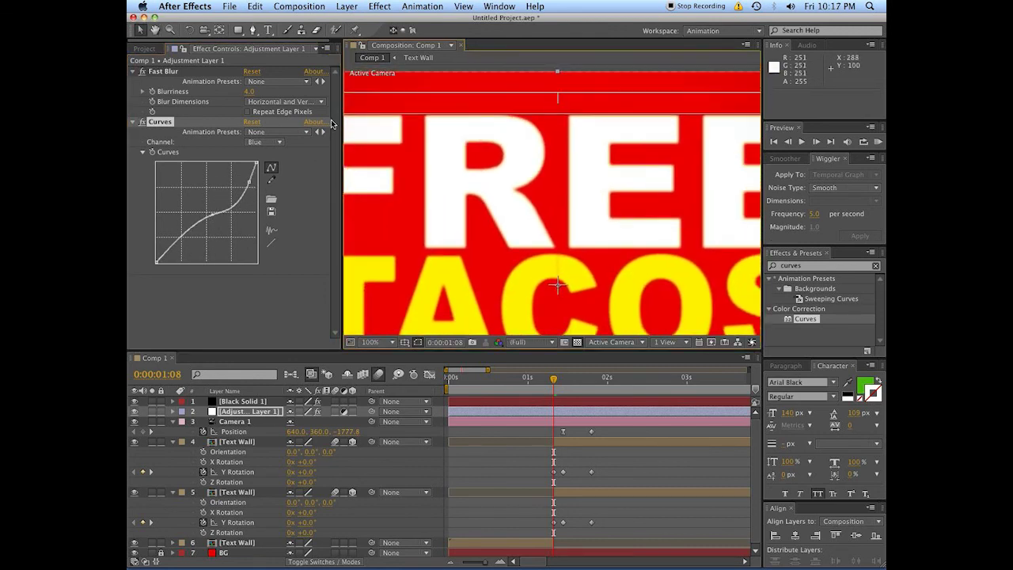
{"action": "left_click", "coordinate": [251, 91]}
{"action": "type", "text": "2"}
{"action": "key", "text": "Return"}
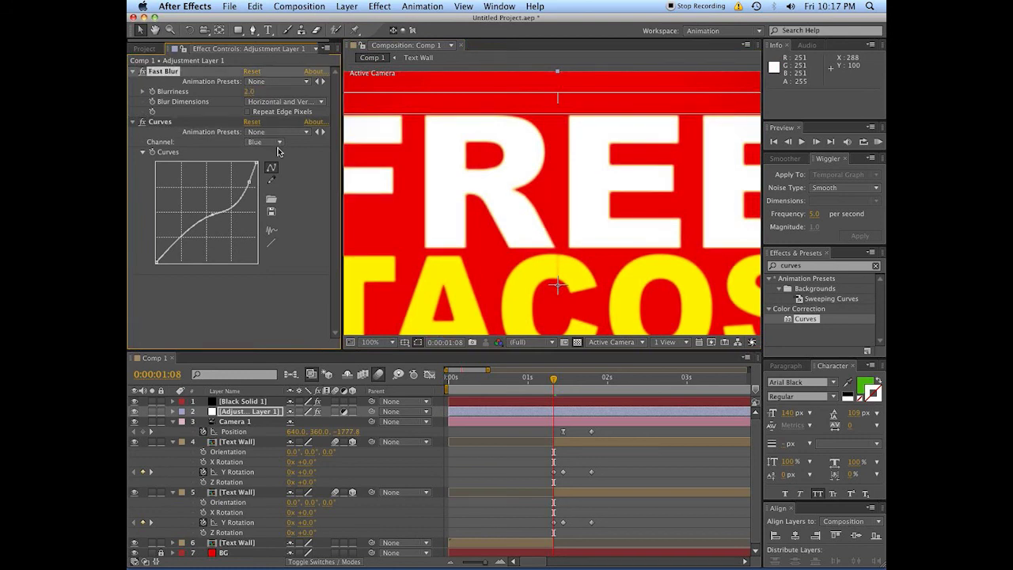
Step: Raise the midtones of the Curves effect's Green channel slightly and check the whole frame
{"action": "left_click", "coordinate": [270, 144]}
{"action": "left_click", "coordinate": [265, 179]}
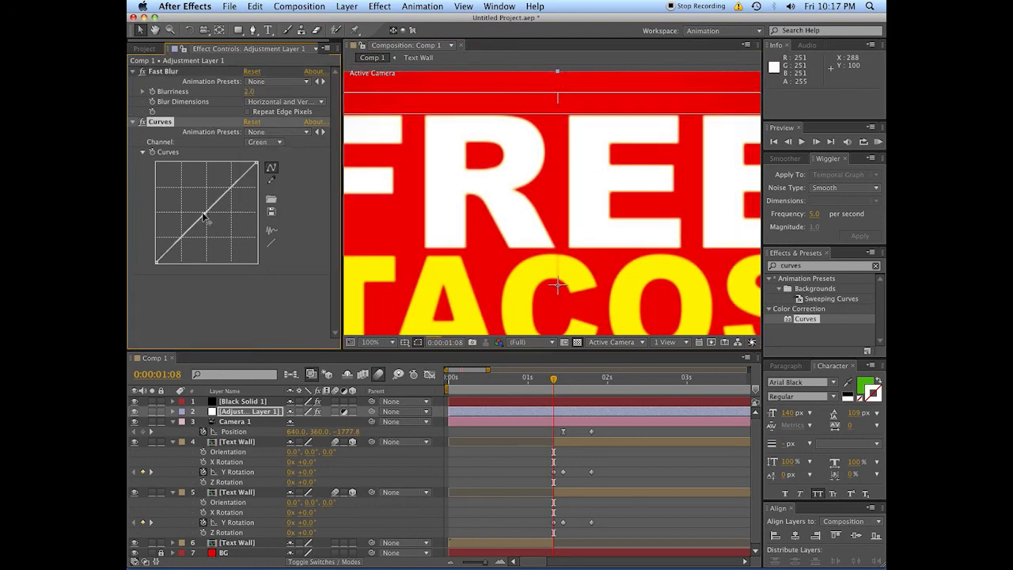
{"action": "scroll", "coordinate": [489, 188], "scroll_direction": "down", "scroll_amount": 2}
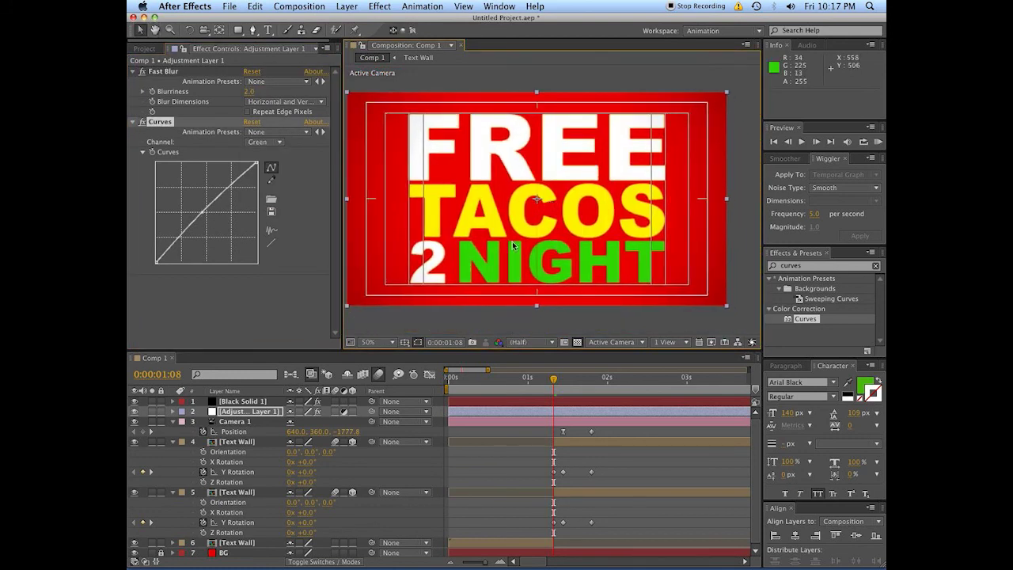
Step: Insert a Tint effect between Fast Blur and Curves on the adjustment layer and set Amount to Tint to 50%
{"action": "left_click", "coordinate": [815, 267]}
{"action": "type", "text": "tint"}
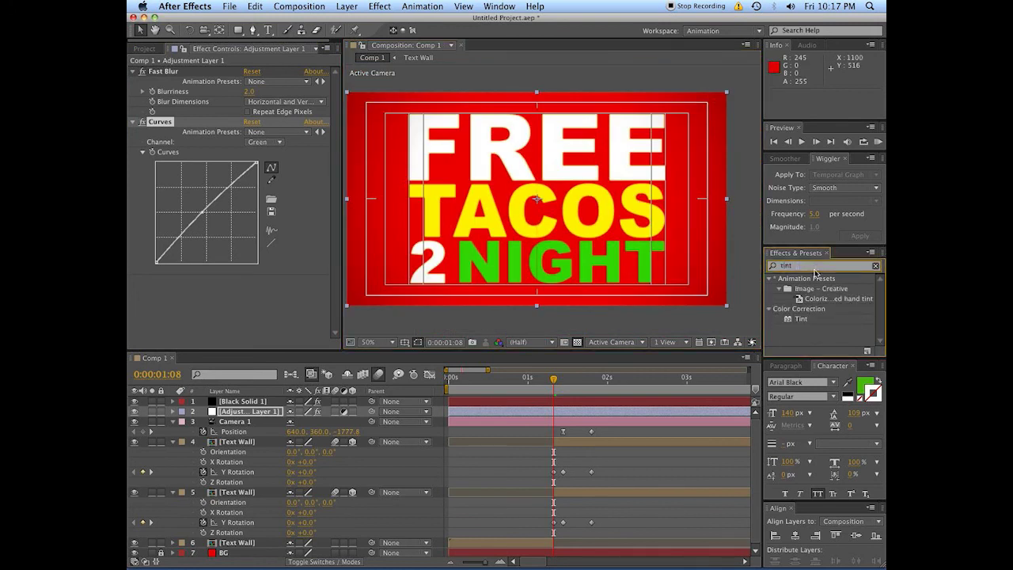
{"action": "left_click_drag", "start_coordinate": [804, 318], "coordinate": [231, 119]}
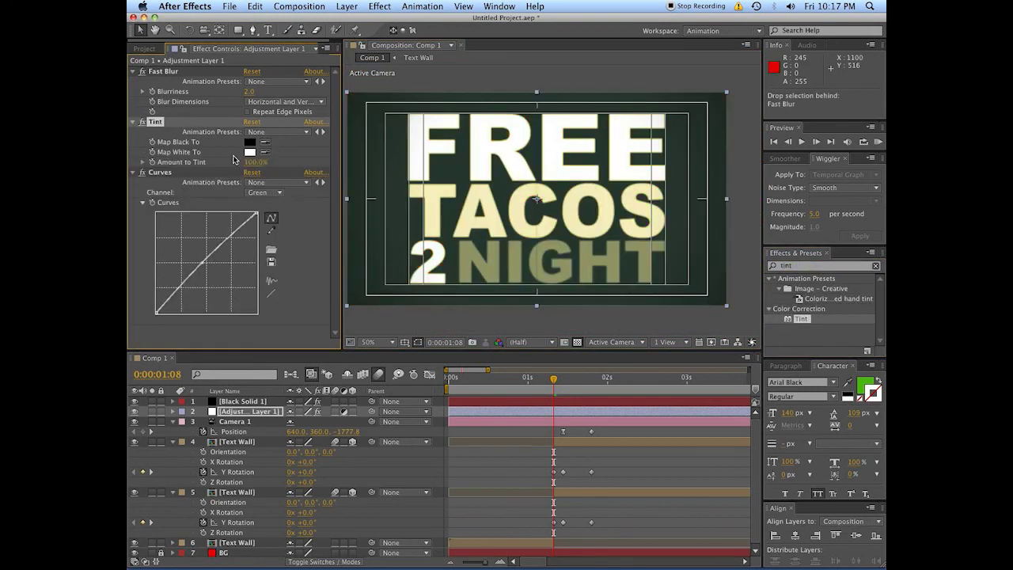
{"action": "type", "text": "0"}
{"action": "key", "text": "Return"}
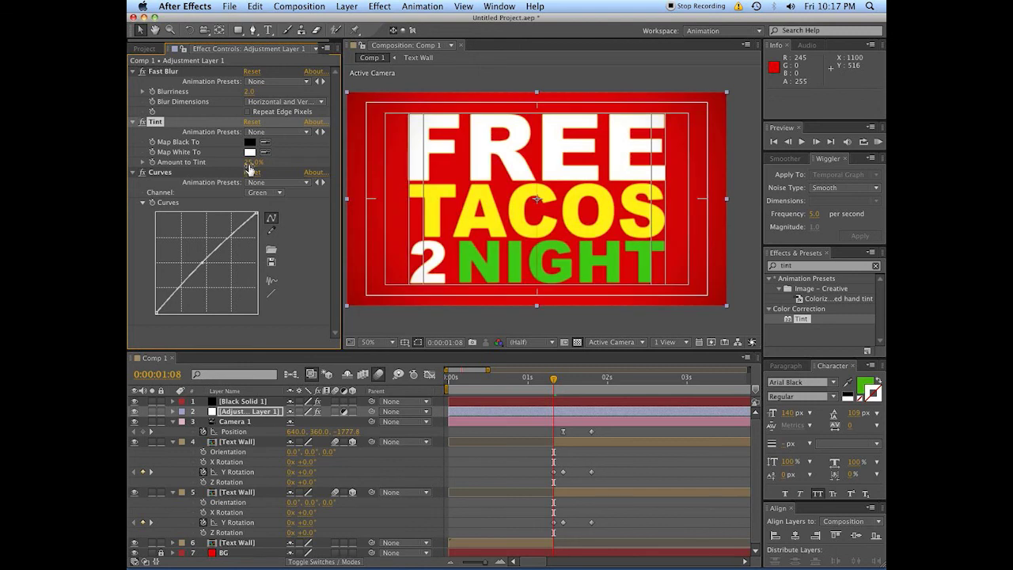
{"action": "key", "text": "Return"}
{"action": "left_click", "coordinate": [218, 330]}
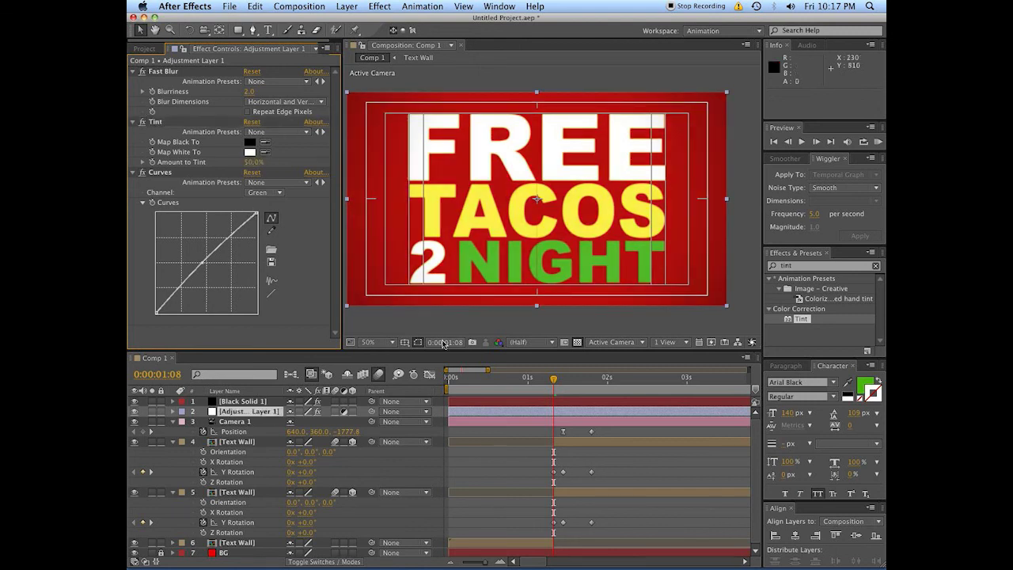
Step: Open the Text Wall precomp and apply a Drop Shadow effect to the night layer
{"action": "left_click", "coordinate": [526, 390]}
{"action": "left_click", "coordinate": [523, 543]}
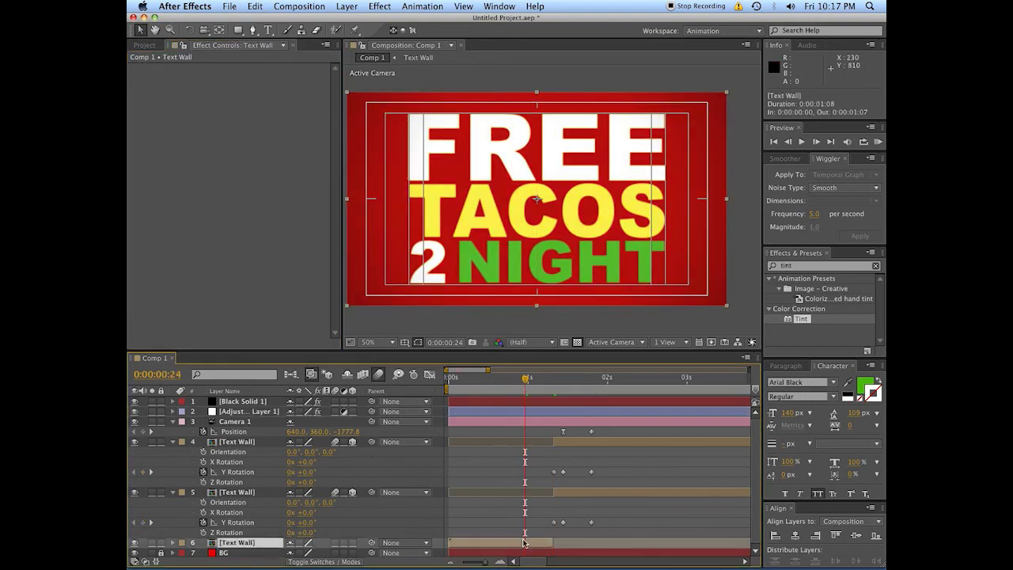
{"action": "double_click", "coordinate": [511, 547]}
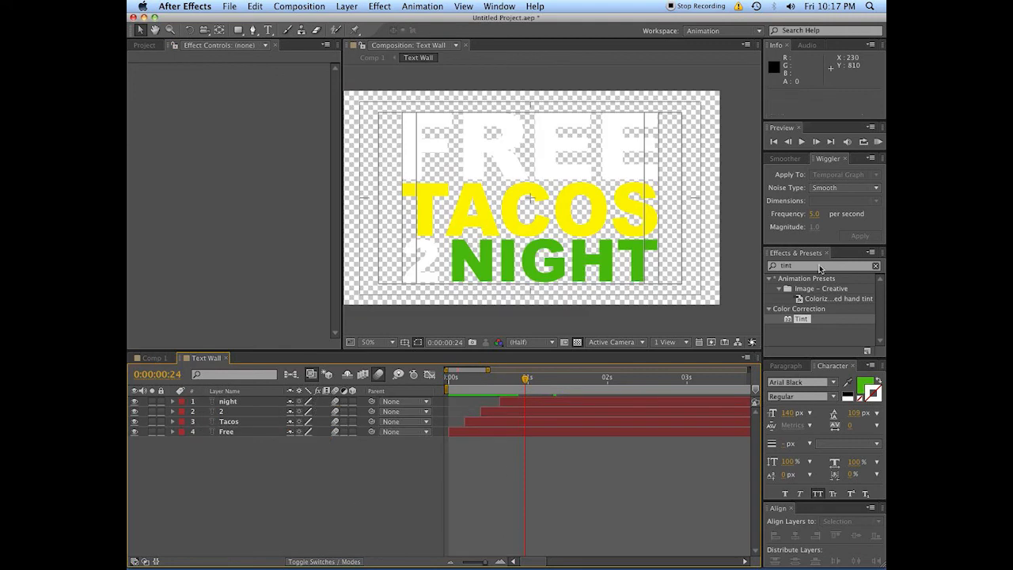
{"action": "left_click", "coordinate": [820, 267]}
{"action": "type", "text": "drop"}
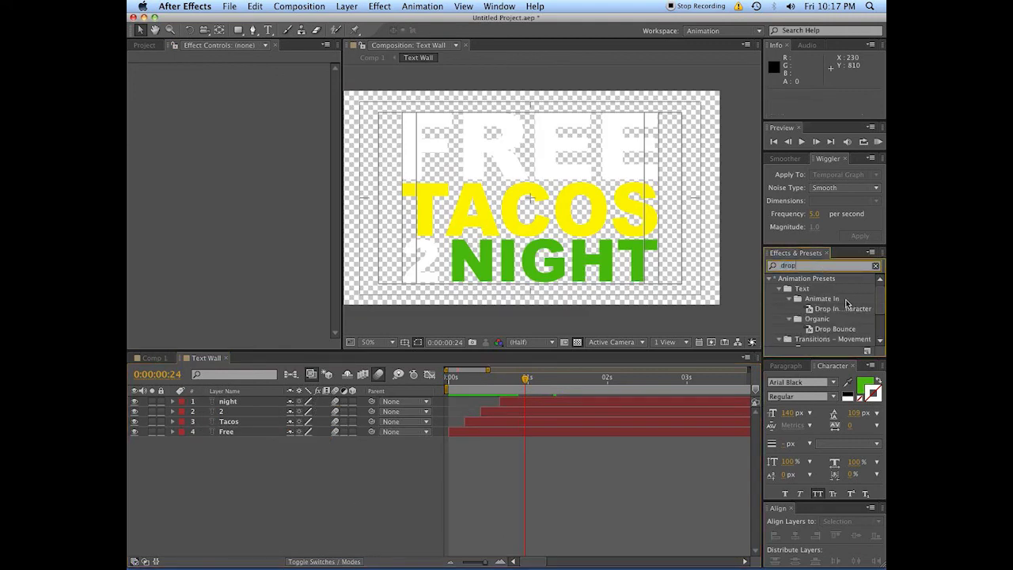
{"action": "scroll", "coordinate": [846, 304], "scroll_direction": "down", "scroll_amount": 3}
{"action": "left_click_drag", "start_coordinate": [816, 340], "coordinate": [710, 339]}
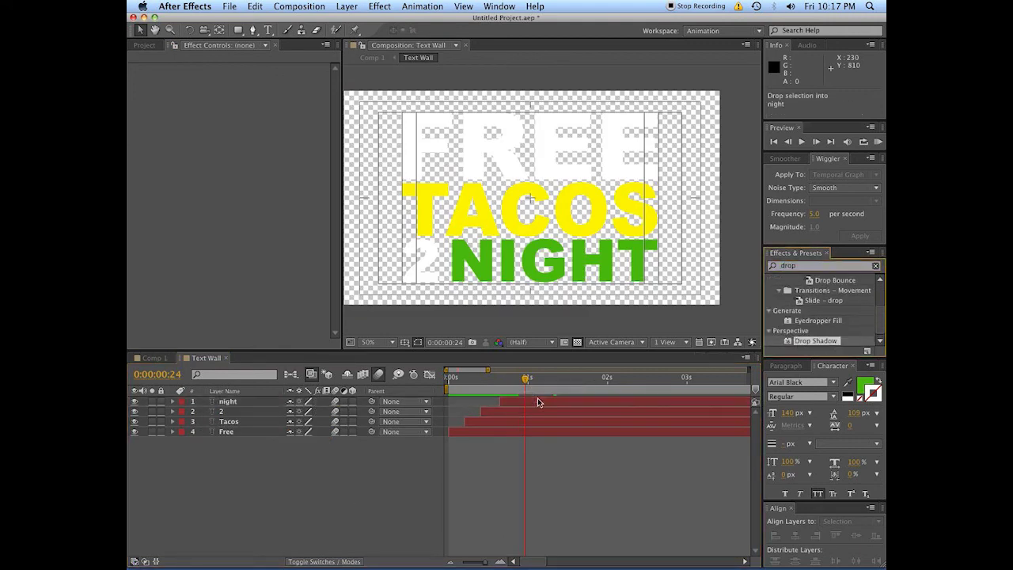
{"action": "left_click_drag", "start_coordinate": [538, 403], "coordinate": [539, 404]}
Step: Set the Distance of the night layer's Drop Shadow to 10
{"action": "left_click_drag", "start_coordinate": [290, 97], "coordinate": [318, 172]}
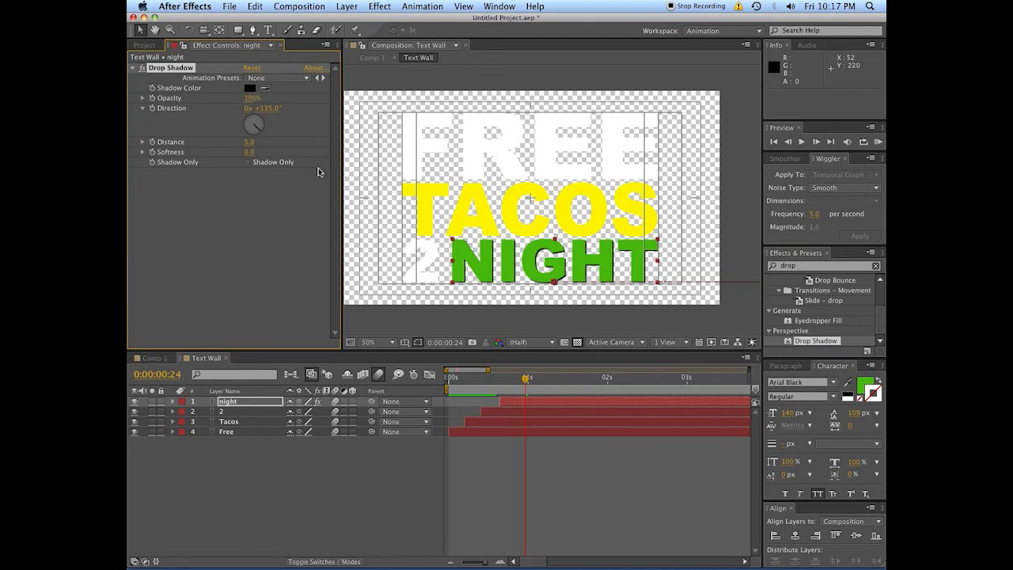
{"action": "type", "text": "10"}
{"action": "key", "text": "Return"}
{"action": "left_click", "coordinate": [272, 228]}
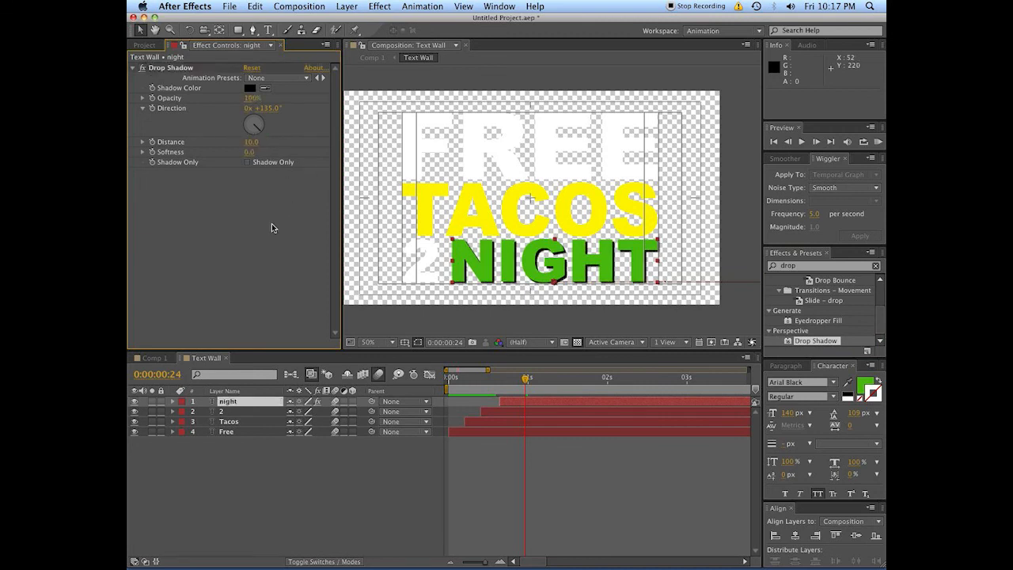
Step: Copy the Drop Shadow effect from the night layer to the 2, Tacos and Free layers
{"action": "left_click", "coordinate": [187, 69]}
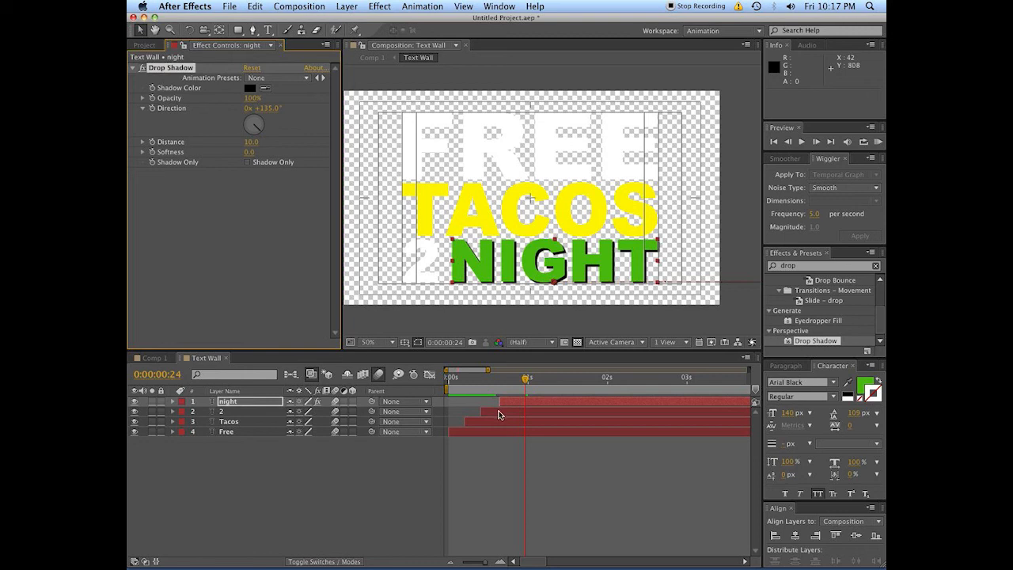
{"action": "left_click", "coordinate": [499, 413]}
{"action": "left_click", "coordinate": [495, 433], "text": "shift"}
{"action": "key", "text": "super+v"}
{"action": "left_click", "coordinate": [389, 480]}
Step: Return to Comp 1 and preview the text animation with its new shadows and color grade
{"action": "left_click", "coordinate": [155, 358]}
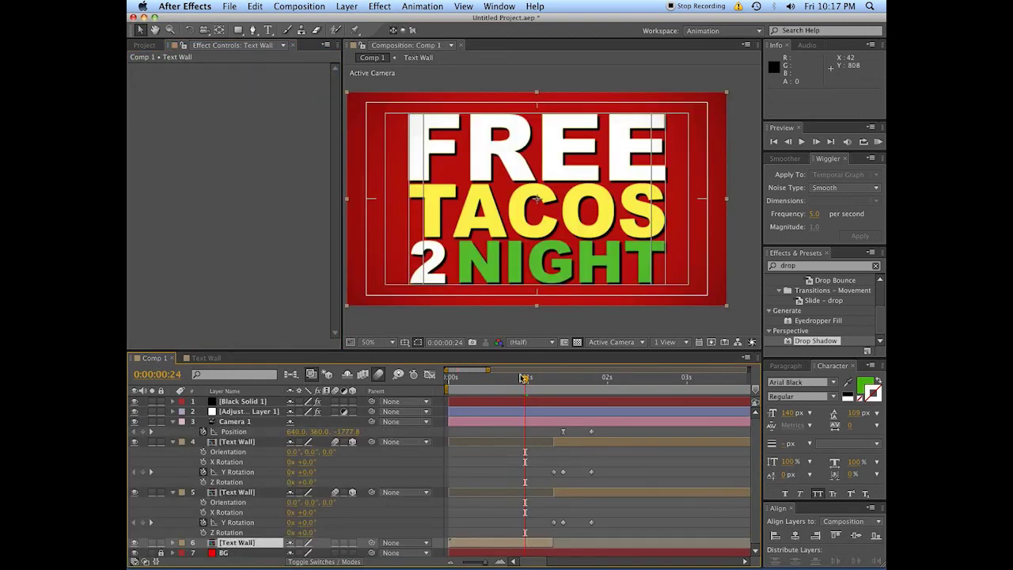
{"action": "left_click_drag", "start_coordinate": [558, 384], "coordinate": [532, 386]}
{"action": "key", "text": "space"}
{"action": "left_click", "coordinate": [532, 386]}
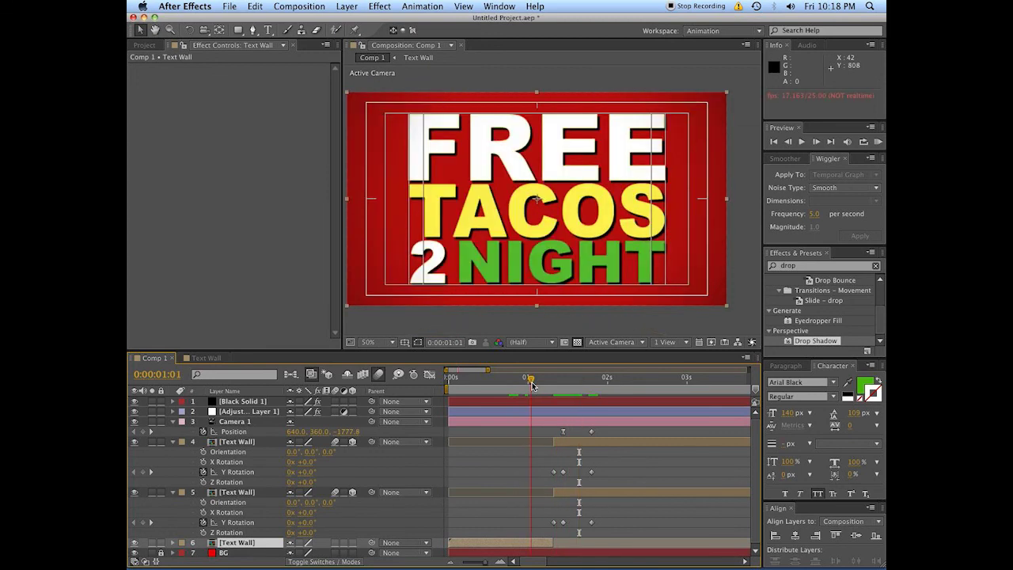
{"action": "key", "text": "space"}
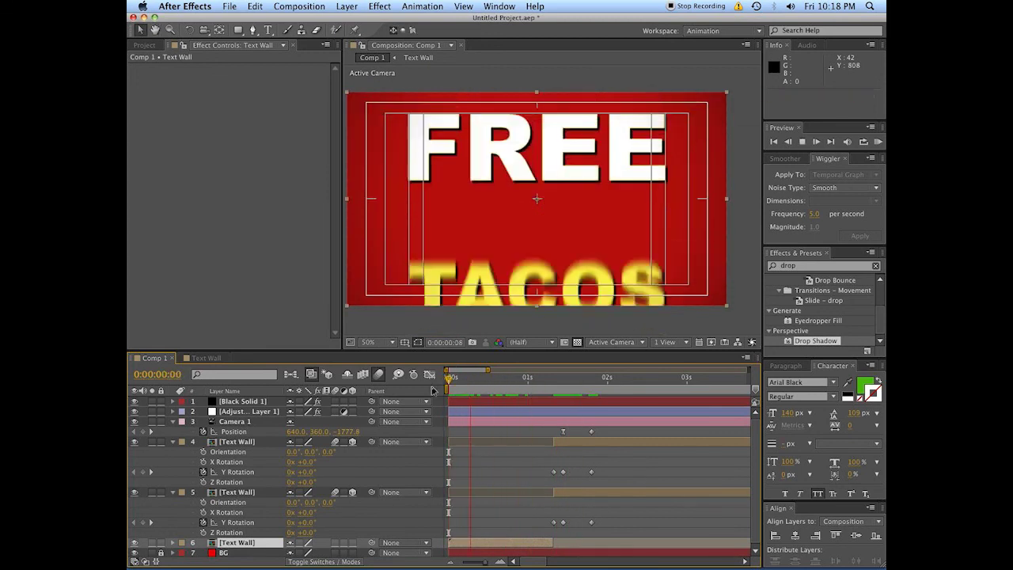
{"action": "key", "text": "space"}
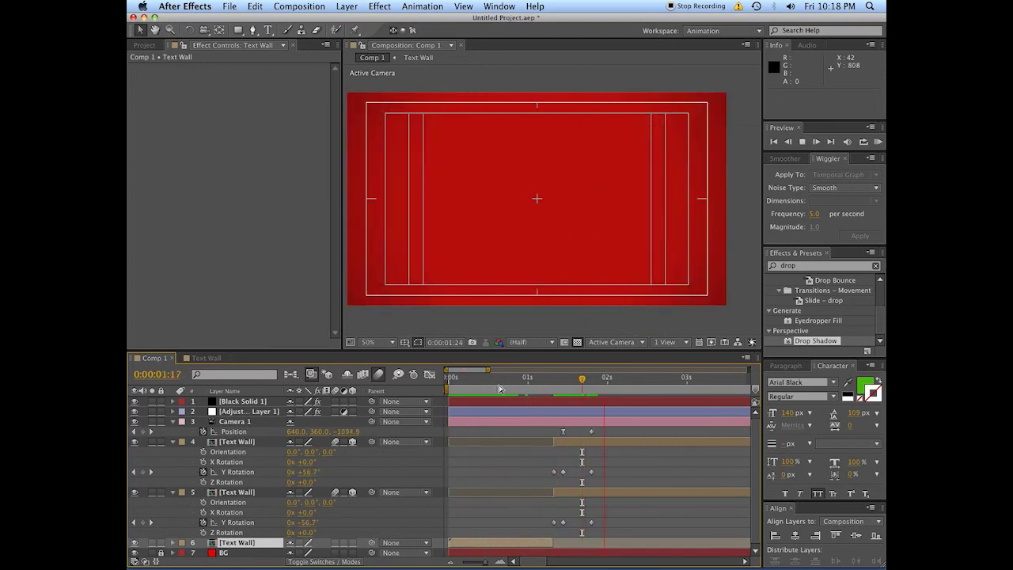
Step: End the work area at 0:00:02:05 and run a RAM preview of the animation
{"action": "left_click_drag", "start_coordinate": [567, 387], "coordinate": [434, 390]}
{"action": "mouse_move", "coordinate": [607, 382]}
{"action": "left_mouse_down"}
{"action": "mouse_move", "coordinate": [581, 391]}
{"action": "mouse_move", "coordinate": [607, 395]}
{"action": "left_mouse_up"}
{"action": "key", "text": "KP_0"}
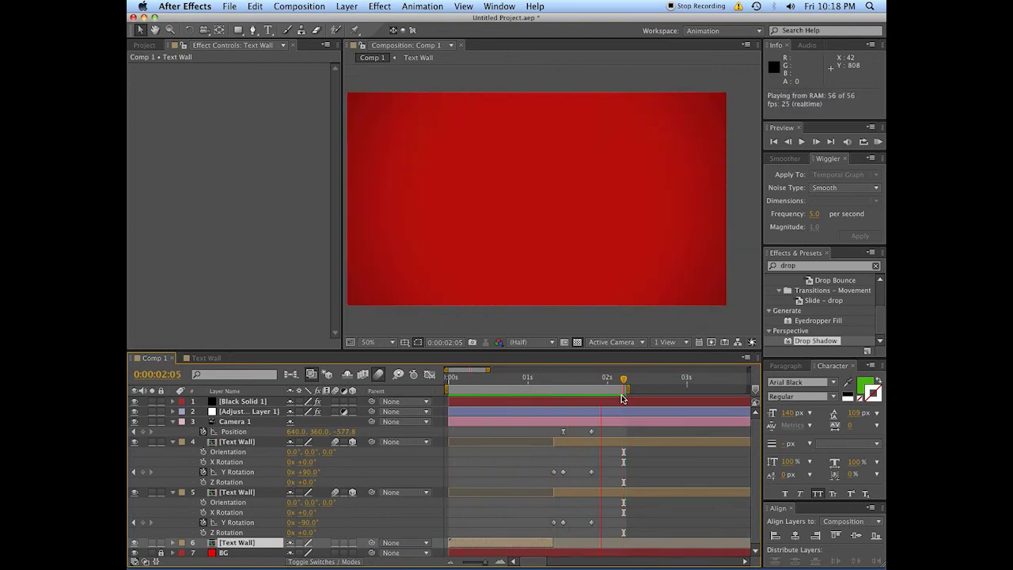
Step: Shorten the work area to end at 0:00:01:20 and play a RAM preview of it
{"action": "left_click_drag", "start_coordinate": [624, 381], "coordinate": [592, 381]}
{"action": "key", "text": "KP_0"}
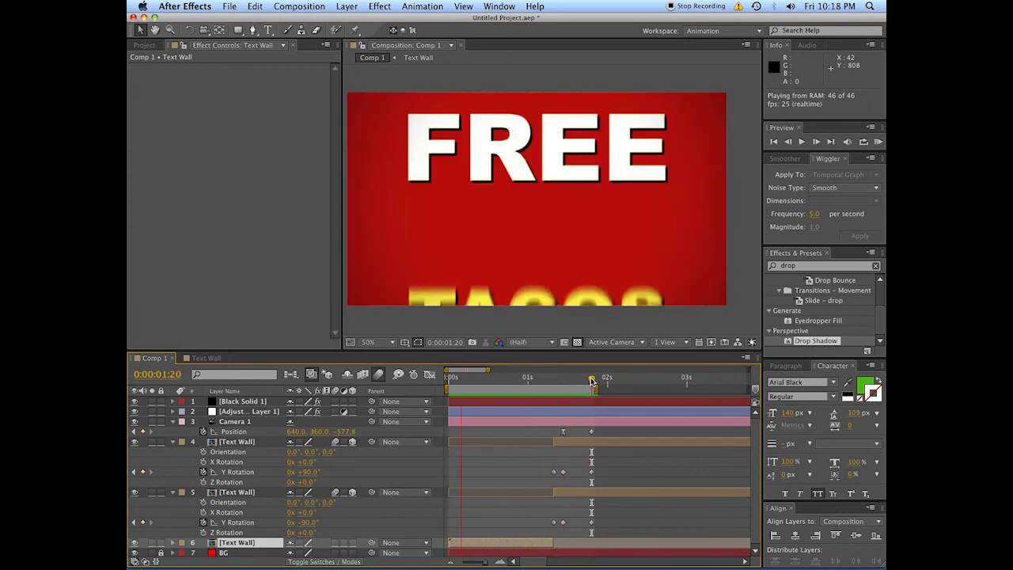
{"action": "key", "text": "space"}
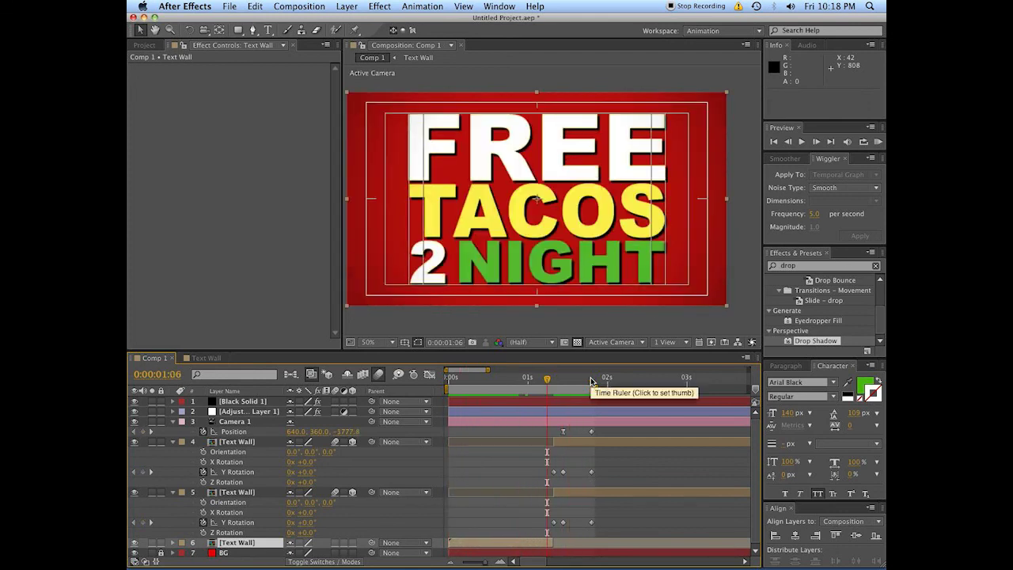